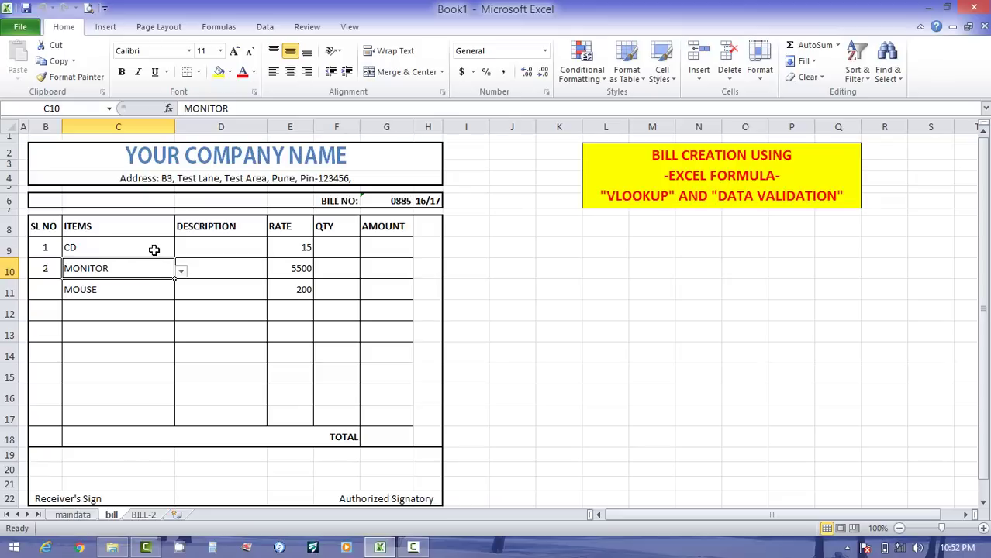
- Choose KEY BOARD as the first bill item in C9 and inspect the rate formula in E9
{"action": "left_click", "coordinate": [154, 248]}
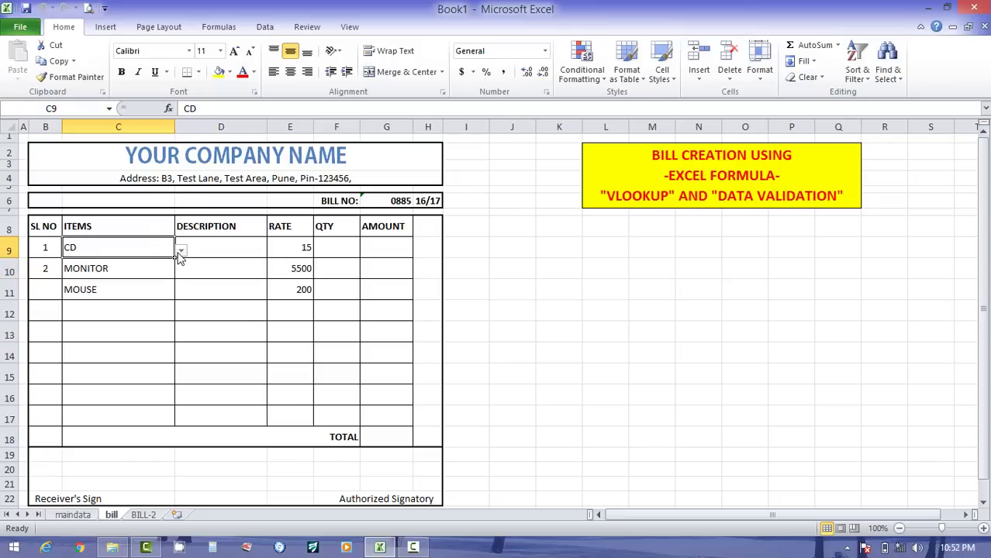
{"action": "left_click", "coordinate": [180, 250]}
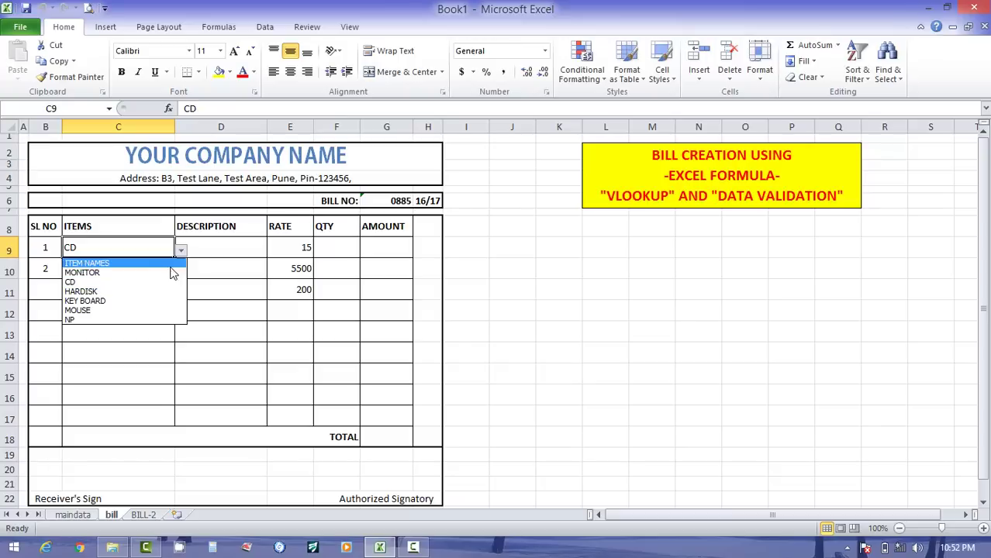
{"action": "left_click", "coordinate": [154, 301]}
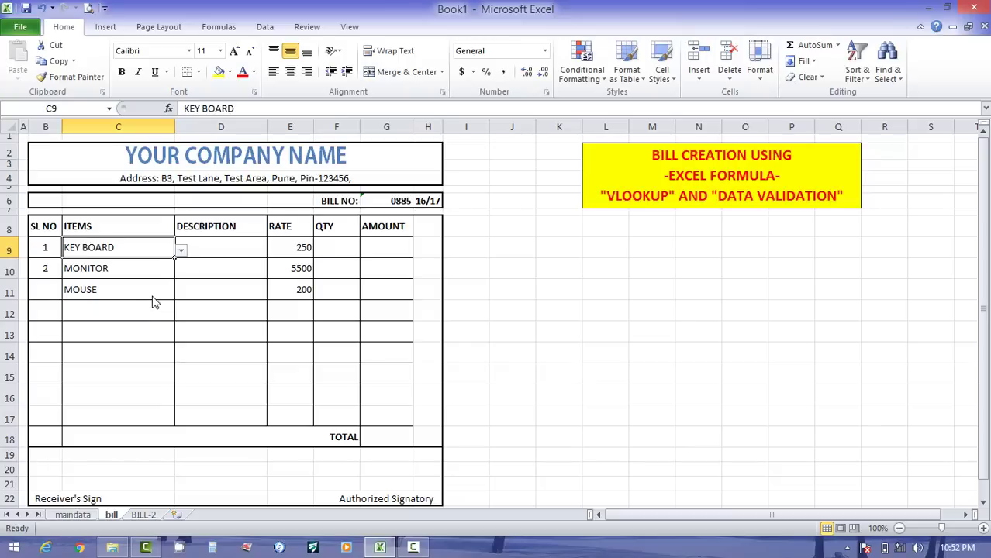
{"action": "left_click", "coordinate": [289, 247]}
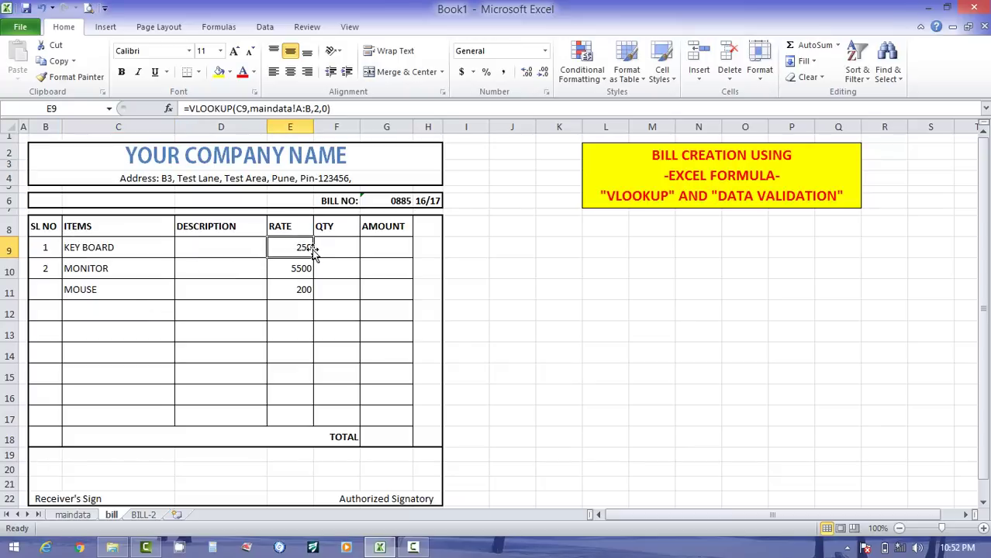
{"action": "left_click", "coordinate": [318, 249]}
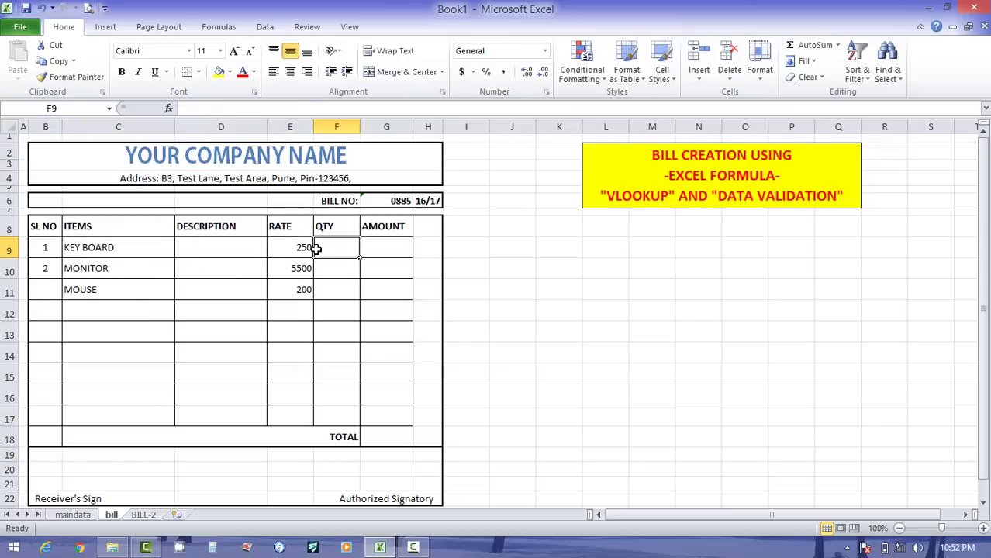
- Enter the note "Item name changing , automatecally Rates are changing" in cell K9
{"action": "left_click", "coordinate": [576, 256]}
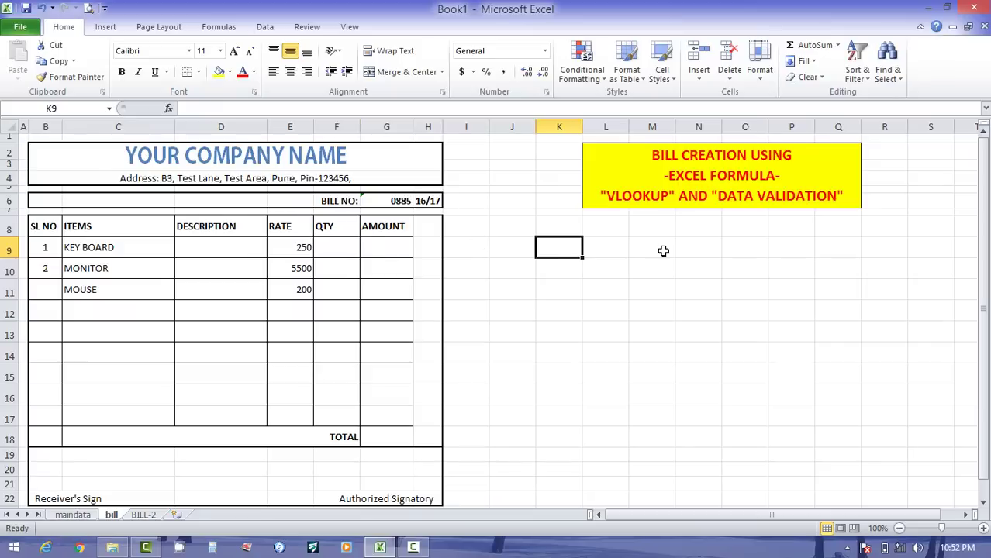
{"action": "type", "text": "Item"}
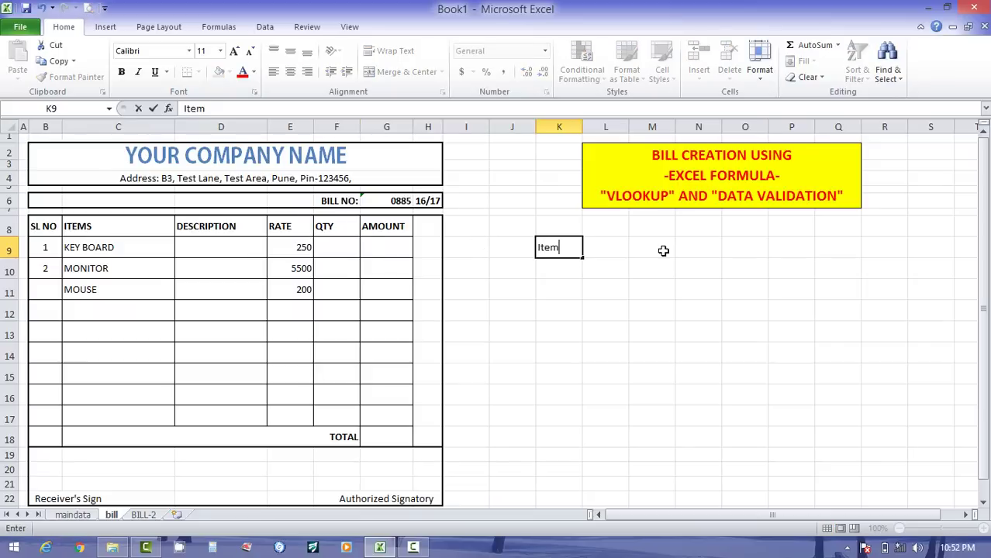
{"action": "type", "text": " name changing "}
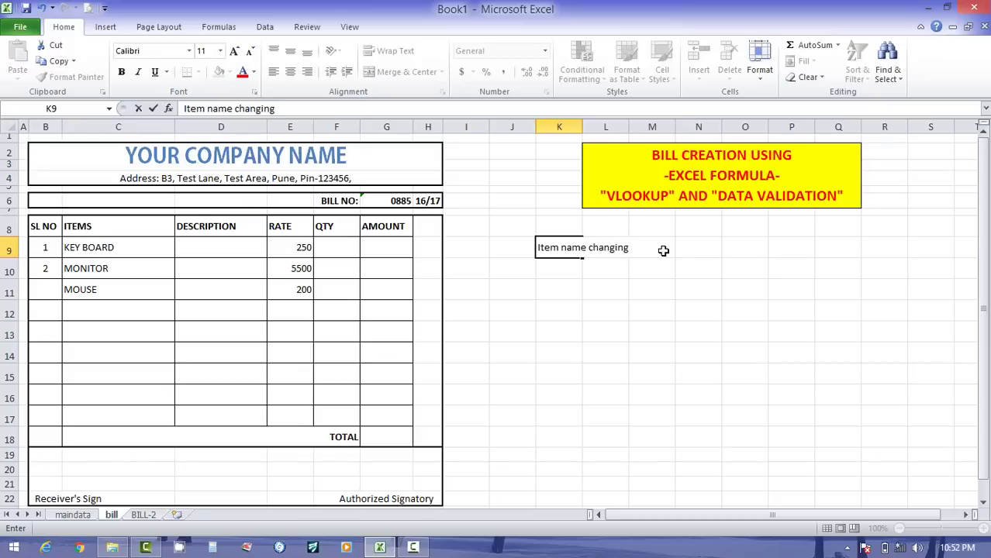
{"action": "type", "text": ", automate"}
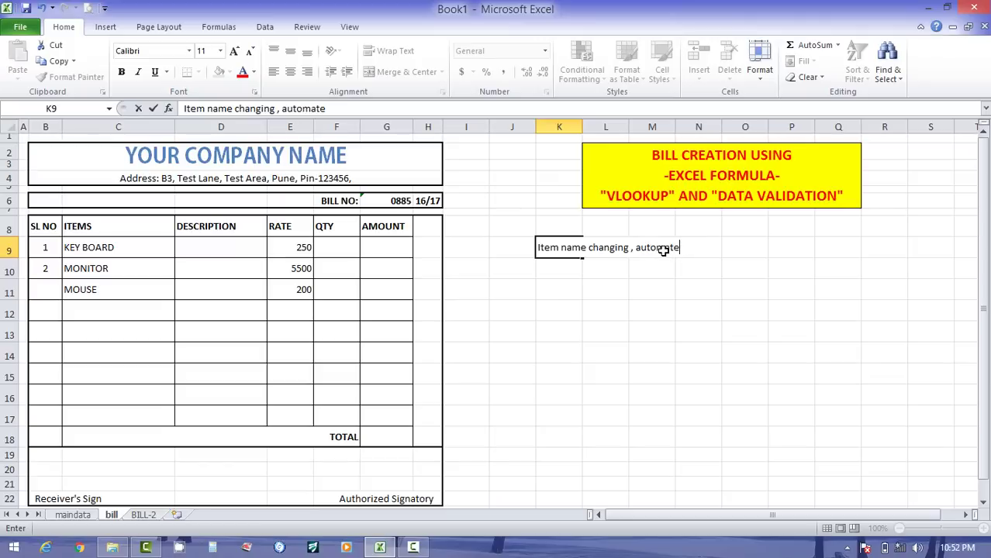
{"action": "type", "text": "cally Rates"}
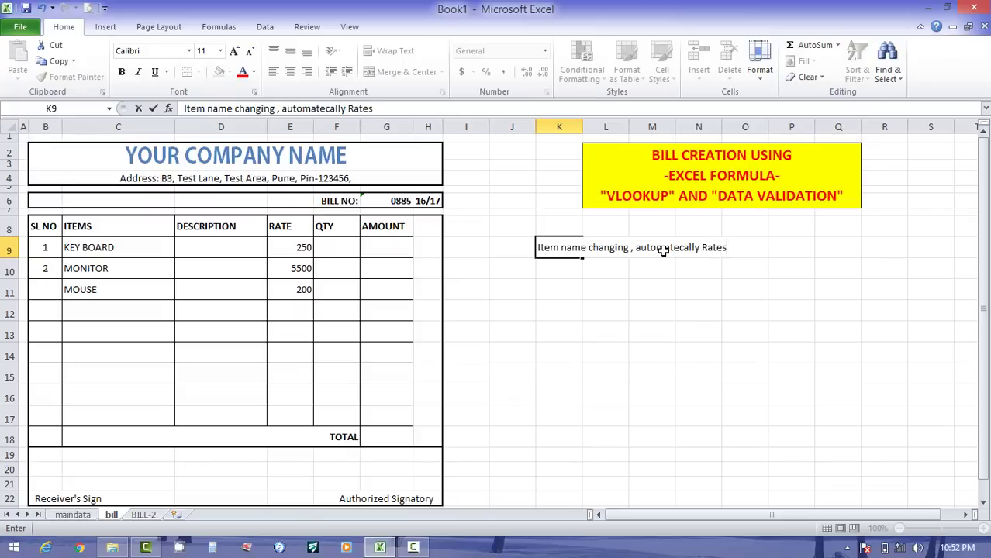
{"action": "type", "text": " are changing"}
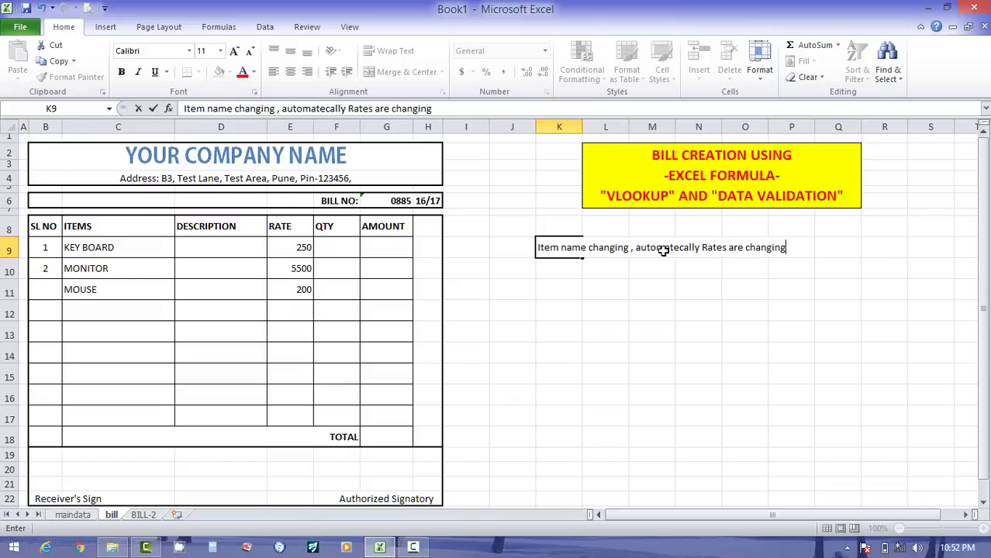
{"action": "key", "text": "Return"}
{"action": "key", "text": "Return"}
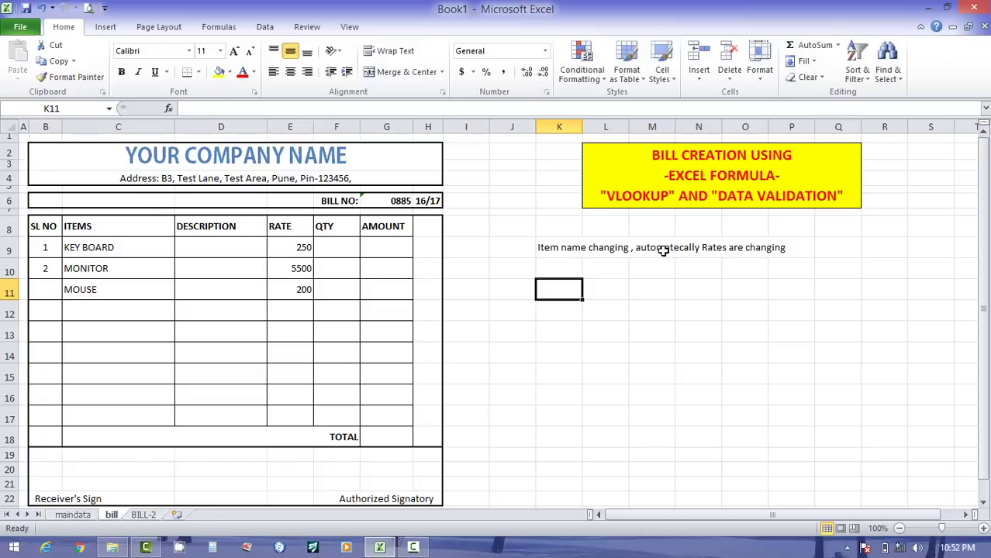
- Change the second bill item in C10 to KEY BOARD and then to CD
{"action": "left_click", "coordinate": [154, 269]}
{"action": "left_click", "coordinate": [180, 271]}
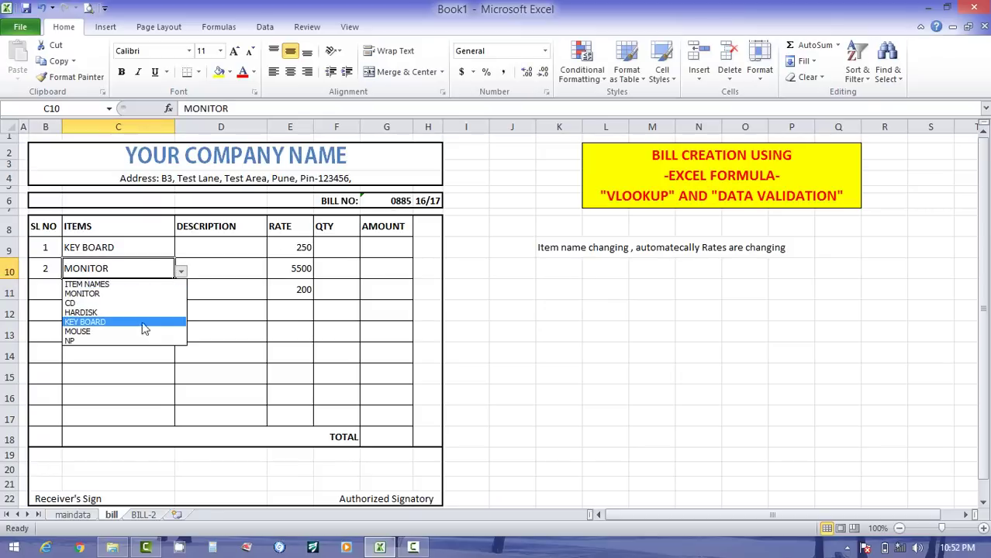
{"action": "left_click", "coordinate": [141, 325]}
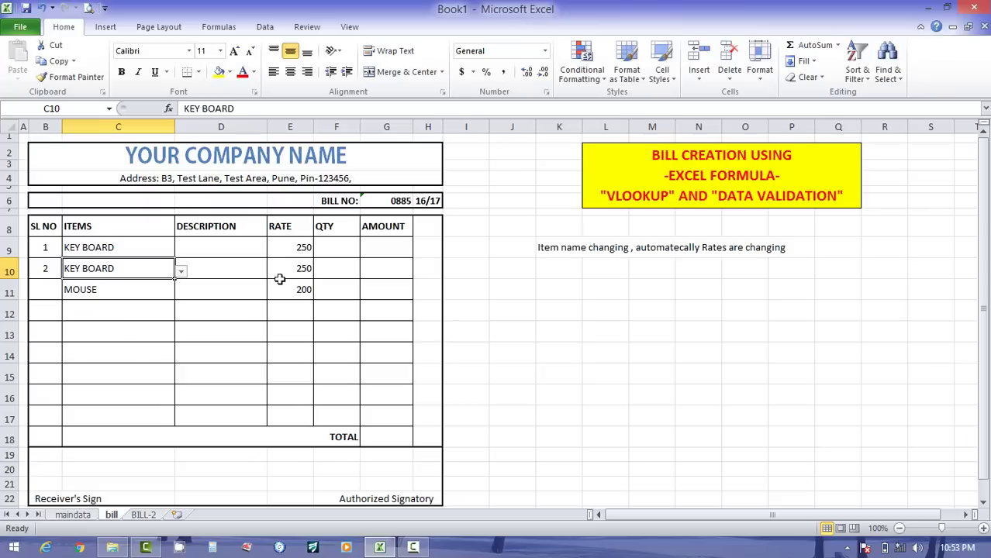
{"action": "left_click", "coordinate": [179, 272]}
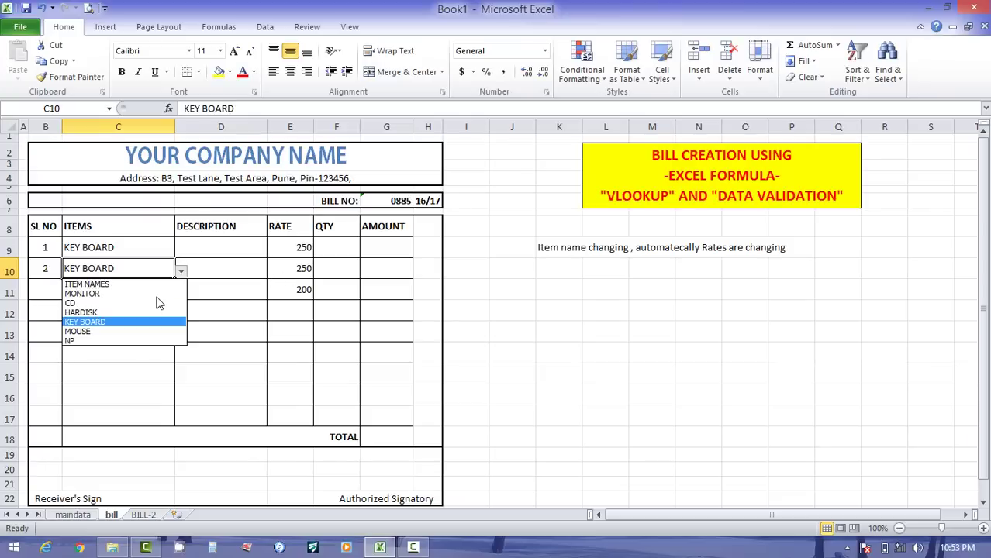
{"action": "left_click", "coordinate": [139, 310]}
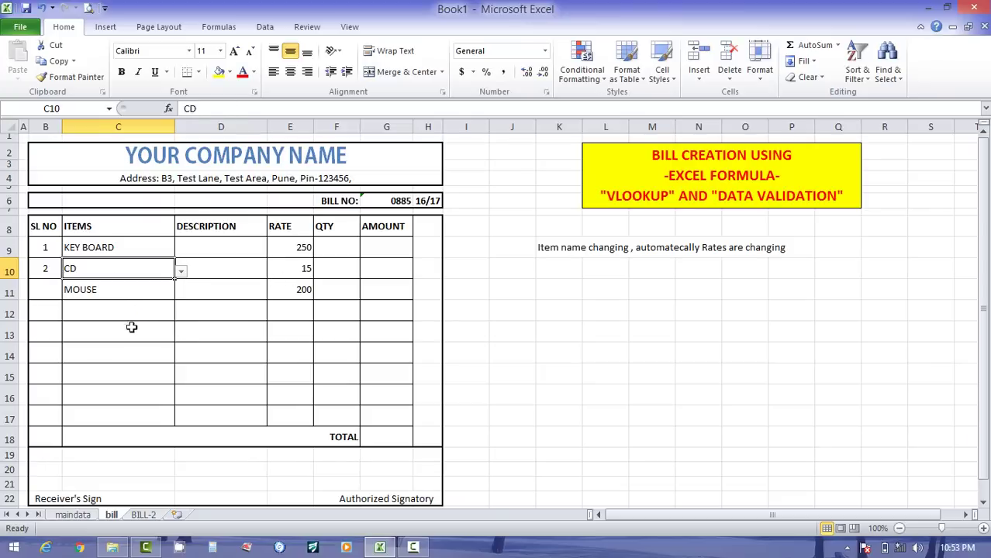
- Review the MONITOR and HARDISK prices on the maindata sheet, and set the third item in C11 of the bill sheet to HARDISK
{"action": "left_click", "coordinate": [74, 516]}
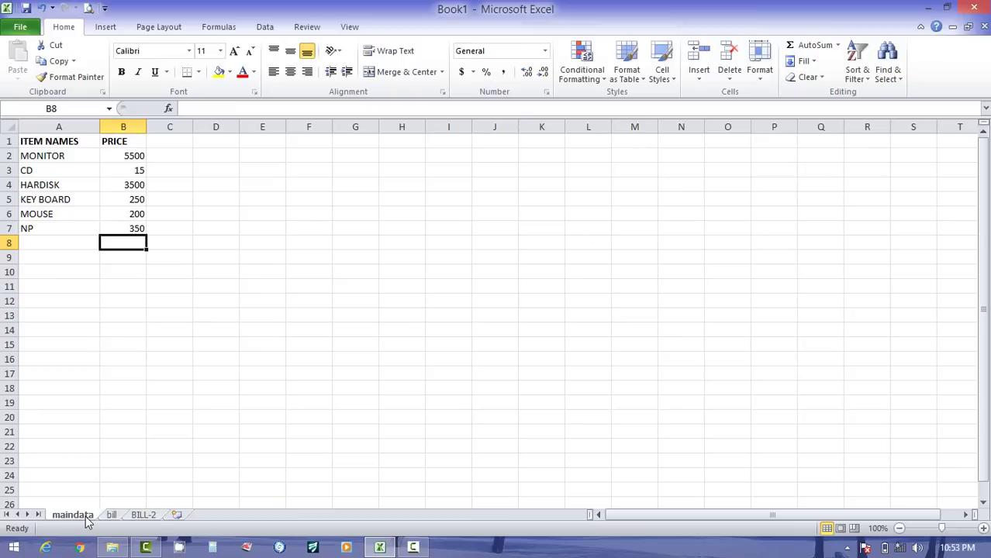
{"action": "left_click", "coordinate": [77, 157]}
{"action": "left_click", "coordinate": [121, 154]}
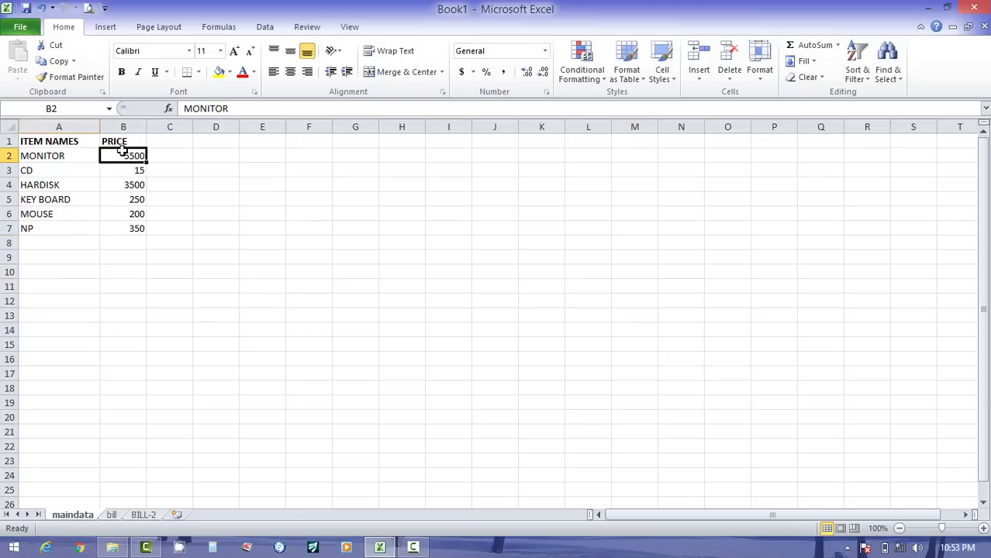
{"action": "left_click", "coordinate": [65, 185]}
{"action": "left_click", "coordinate": [115, 186]}
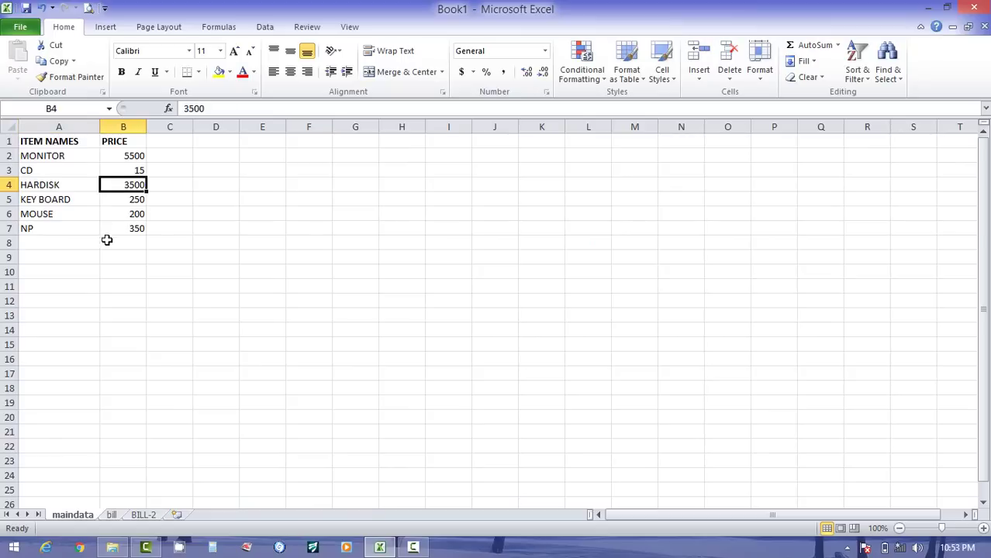
{"action": "left_click", "coordinate": [111, 515]}
{"action": "left_click", "coordinate": [166, 288]}
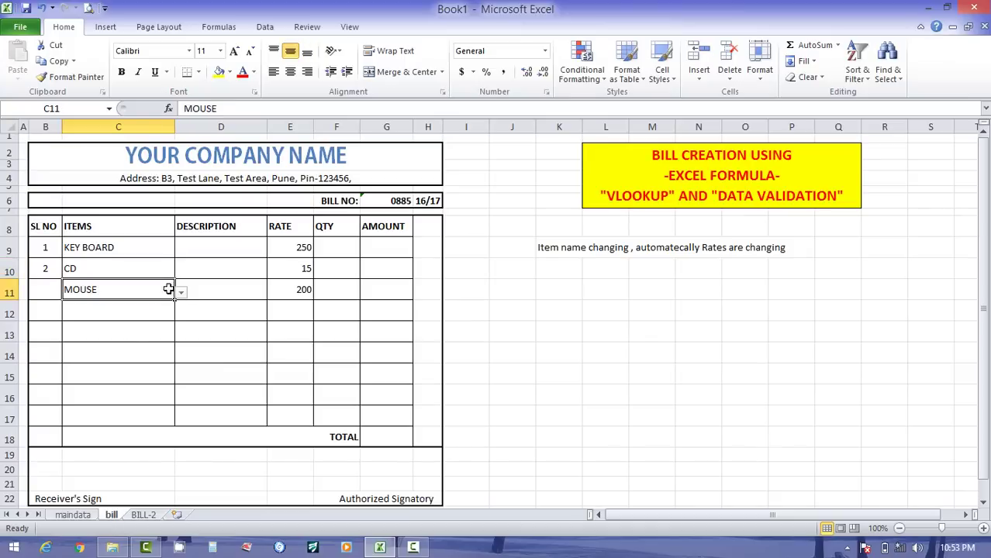
{"action": "left_click", "coordinate": [180, 292]}
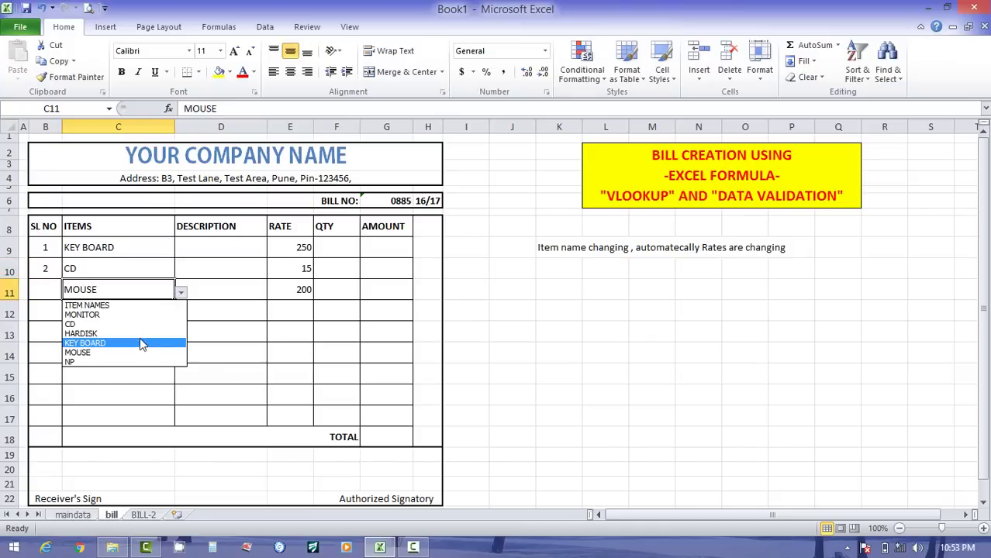
{"action": "left_click", "coordinate": [140, 336]}
- Set the second bill item in C10 to MONITOR
{"action": "left_click", "coordinate": [165, 271]}
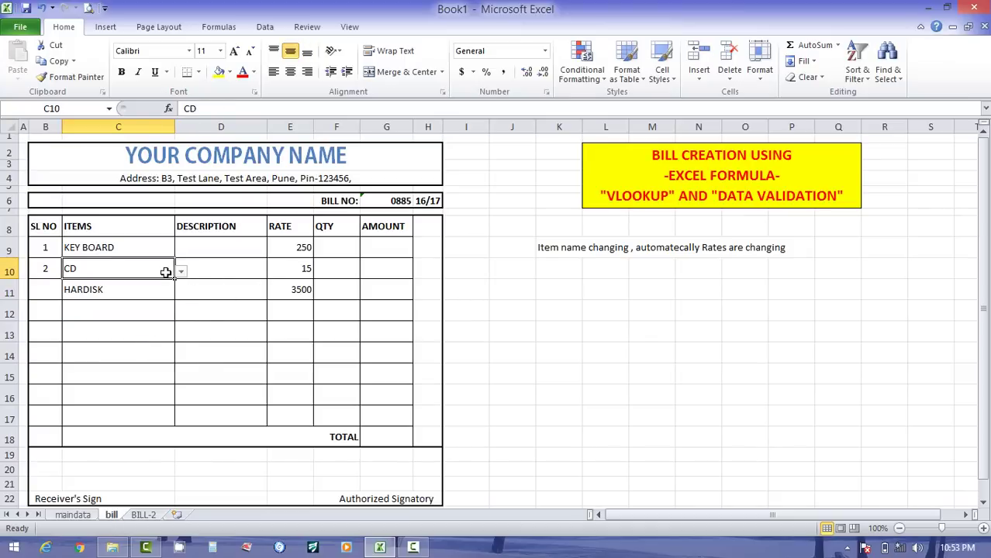
{"action": "left_click", "coordinate": [181, 271]}
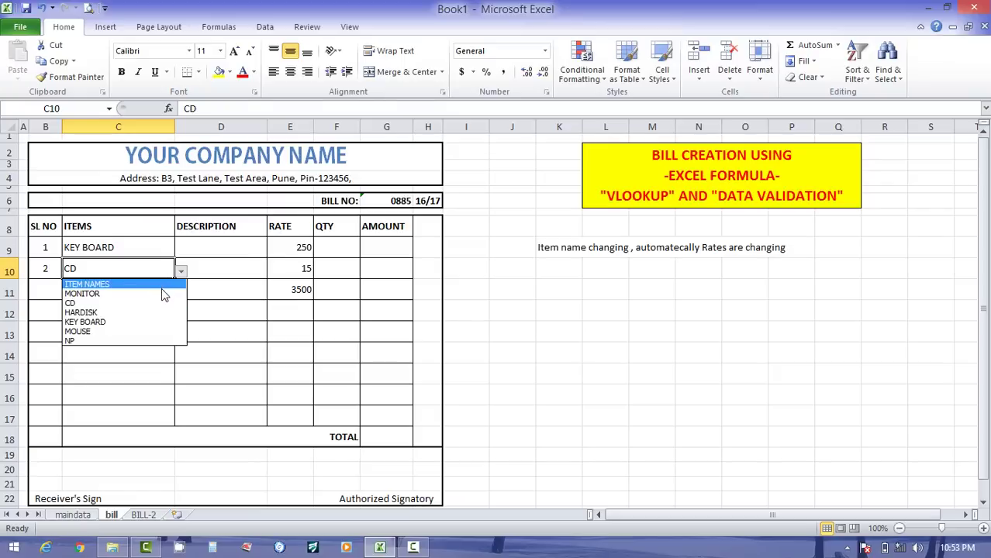
{"action": "left_click", "coordinate": [163, 293]}
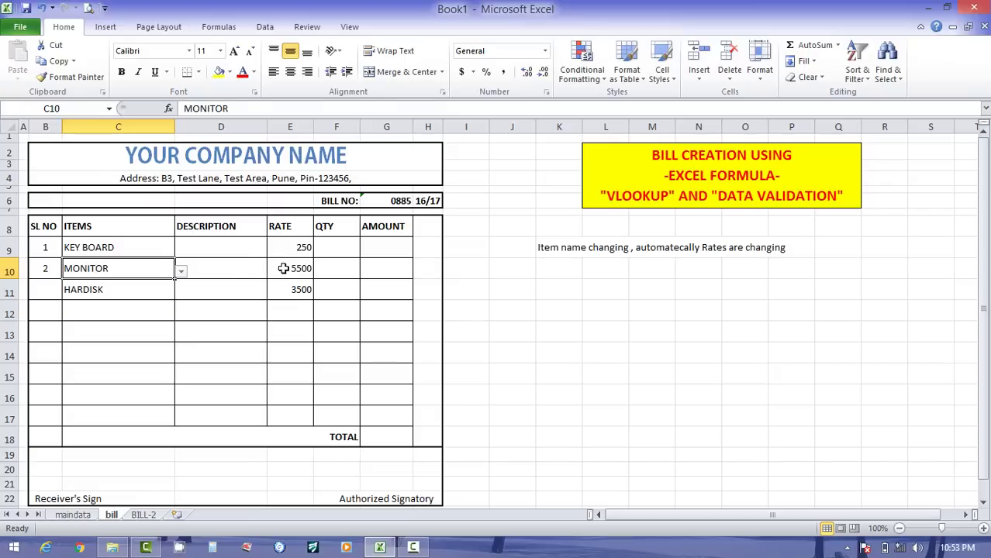
- Enter the note "using Vlookup" in cell K10 of the bill sheet
{"action": "left_click", "coordinate": [72, 514]}
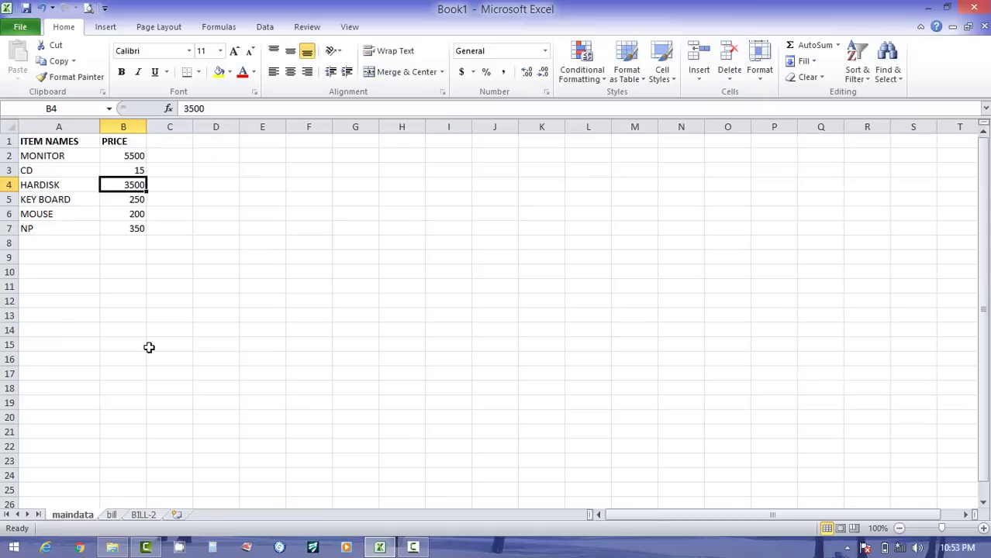
{"action": "left_click", "coordinate": [144, 515]}
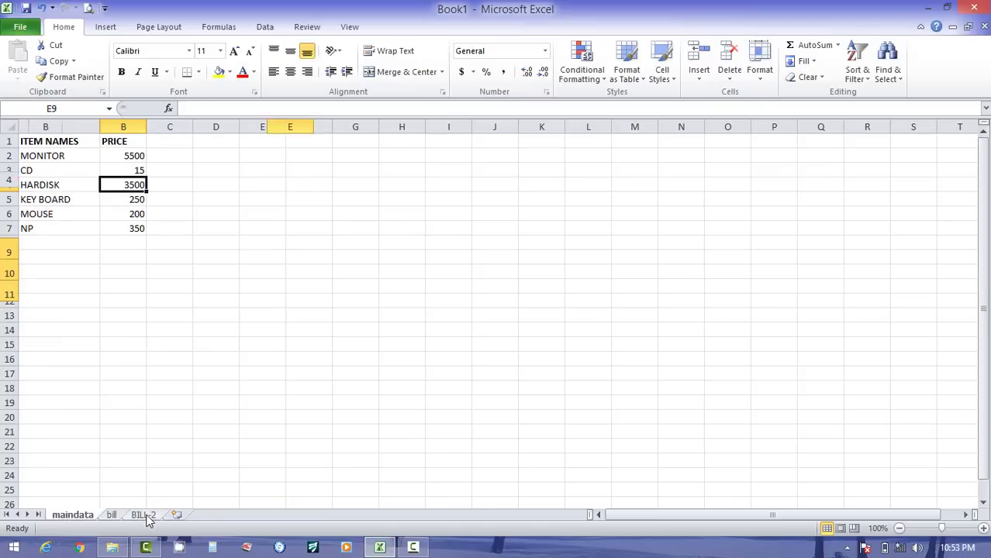
{"action": "left_click", "coordinate": [113, 515]}
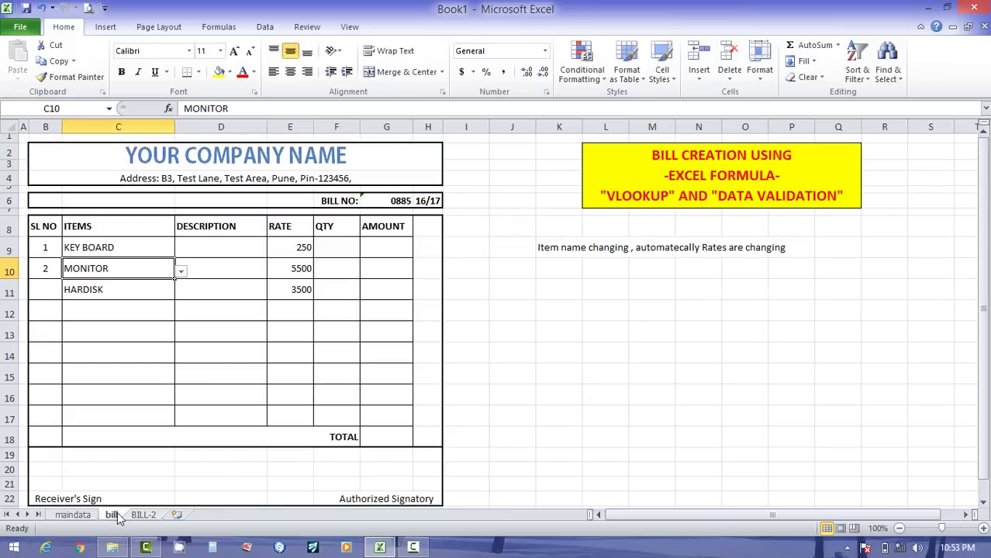
{"action": "left_click", "coordinate": [607, 212]}
{"action": "left_click", "coordinate": [561, 265]}
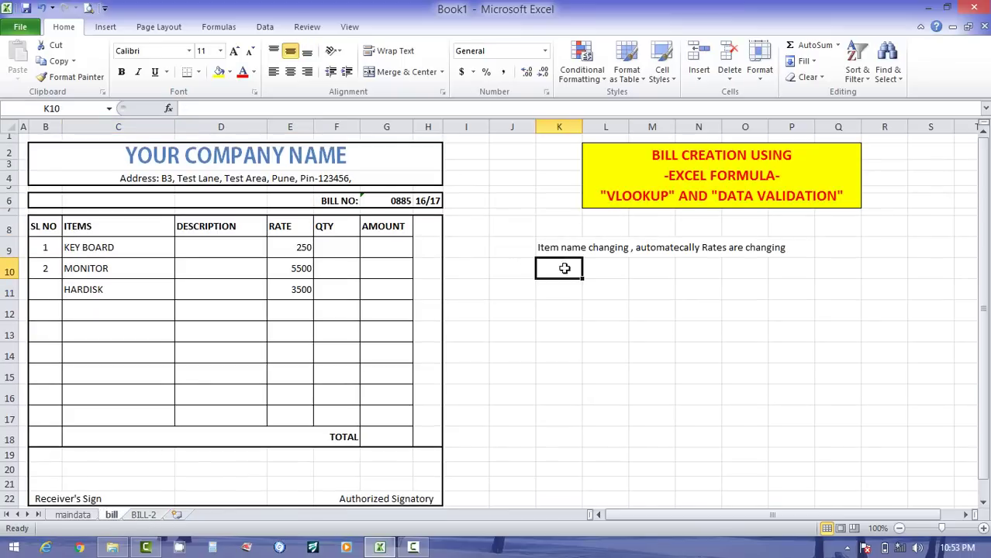
{"action": "type", "text": "using"}
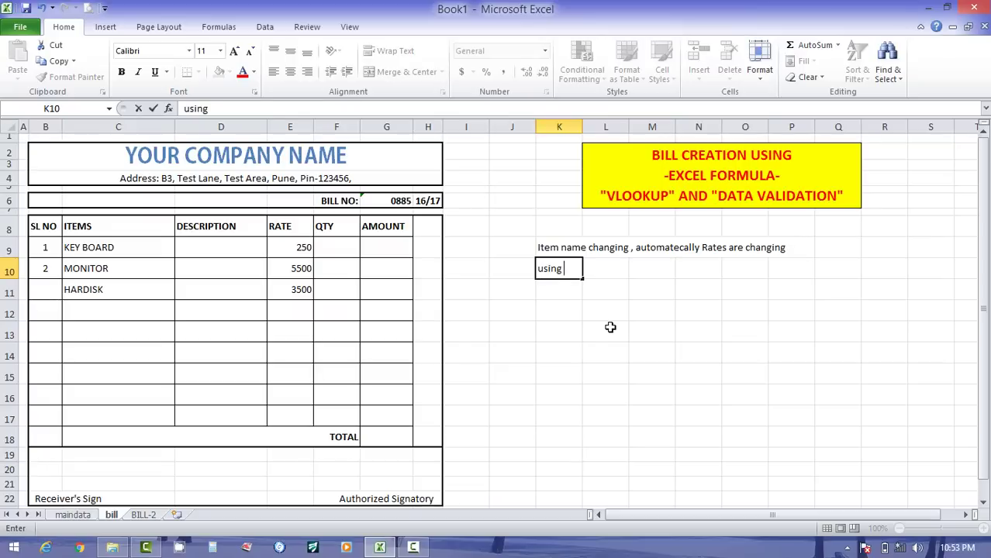
{"action": "type", "text": " Vlookup"}
{"action": "key", "text": "Return"}
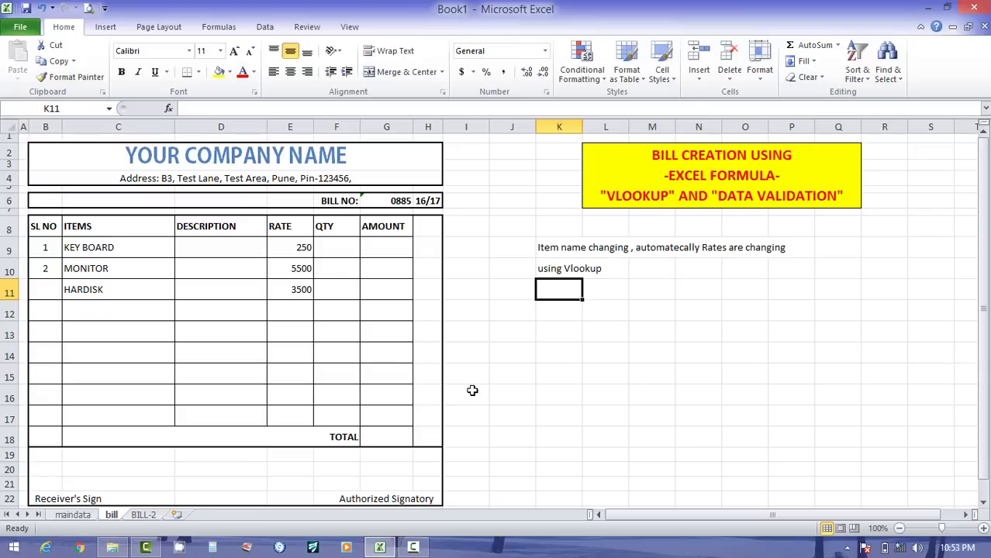
- Start a VLOOKUP formula in the first rate cell, E9, of the BILL-2 sheet and open its function arguments
{"action": "left_click", "coordinate": [145, 515]}
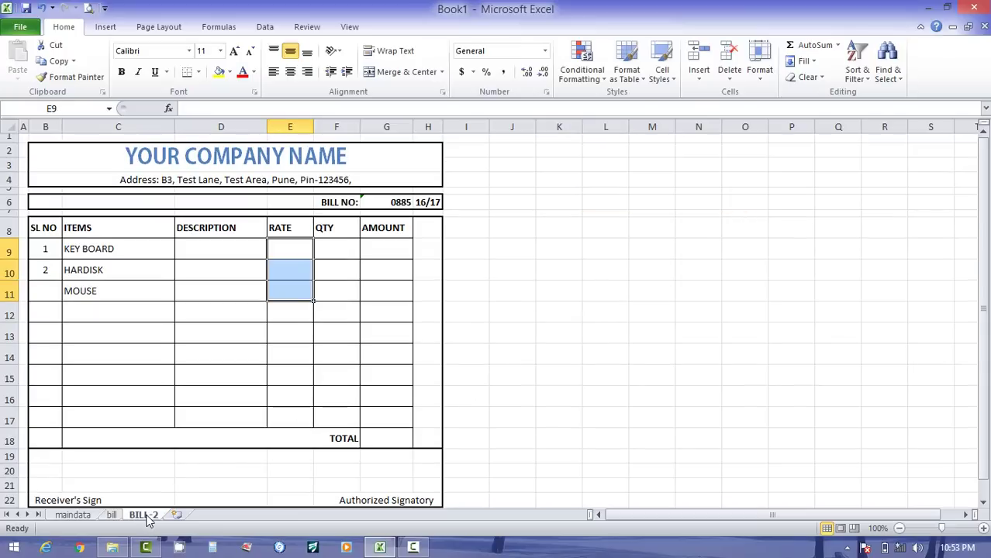
{"action": "left_click", "coordinate": [128, 264]}
{"action": "left_click", "coordinate": [185, 255]}
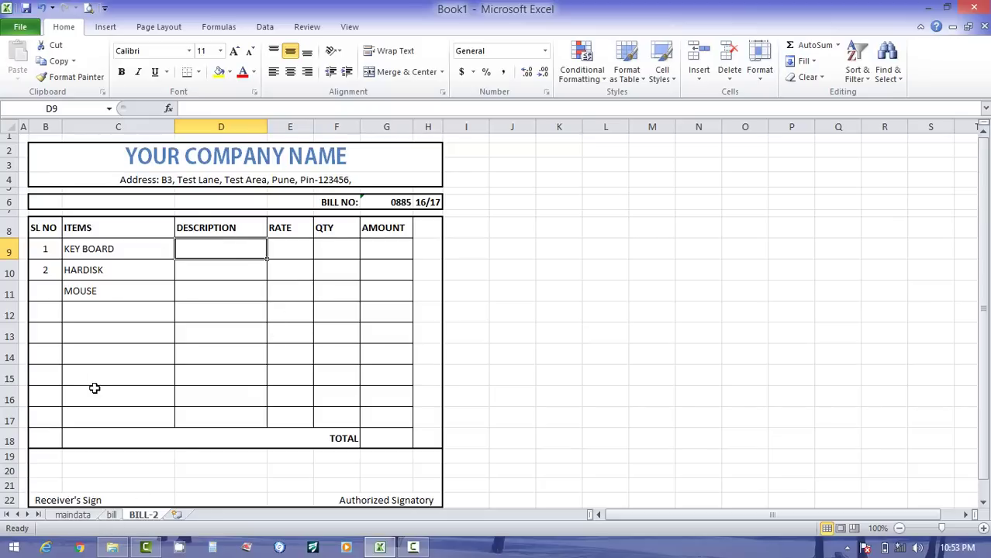
{"action": "left_click", "coordinate": [67, 517]}
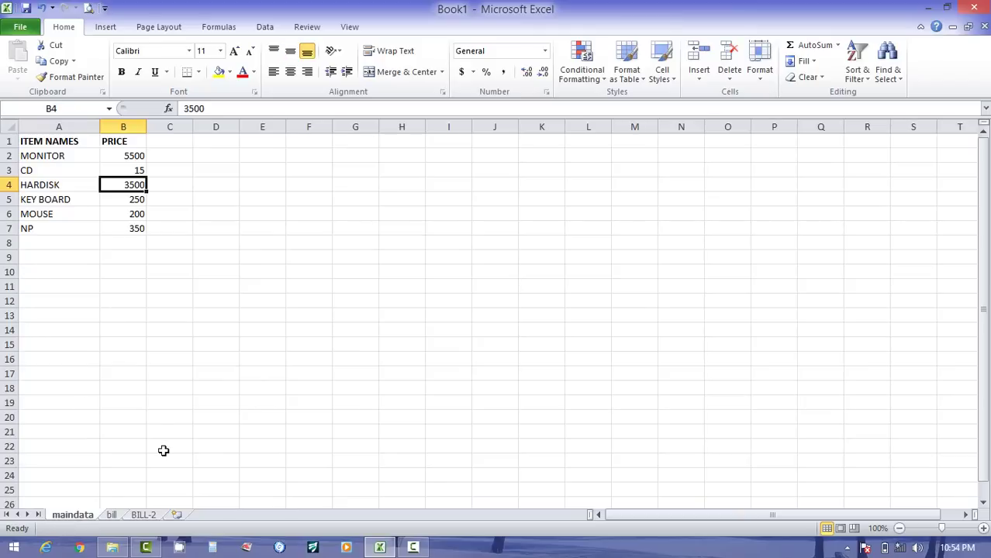
{"action": "left_click", "coordinate": [147, 516]}
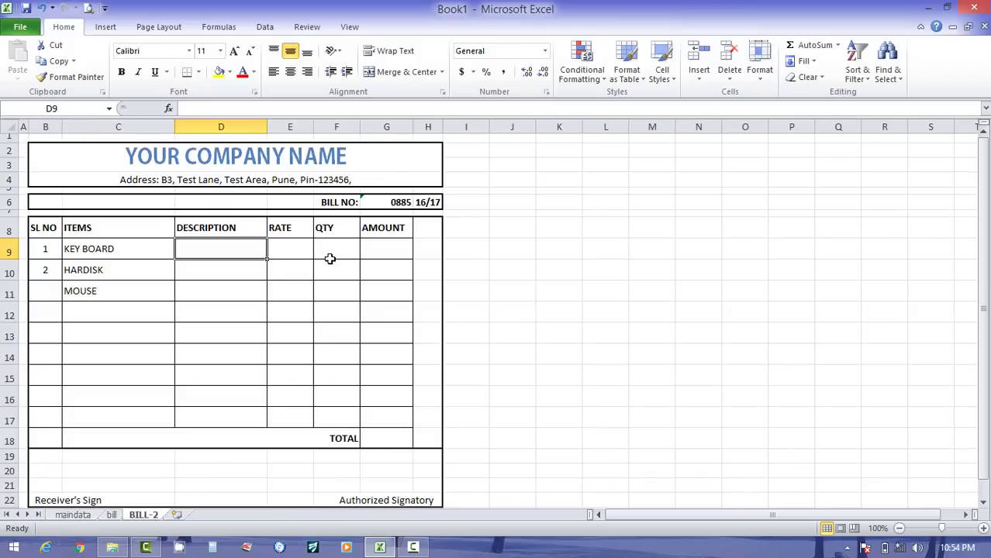
{"action": "left_click", "coordinate": [309, 254]}
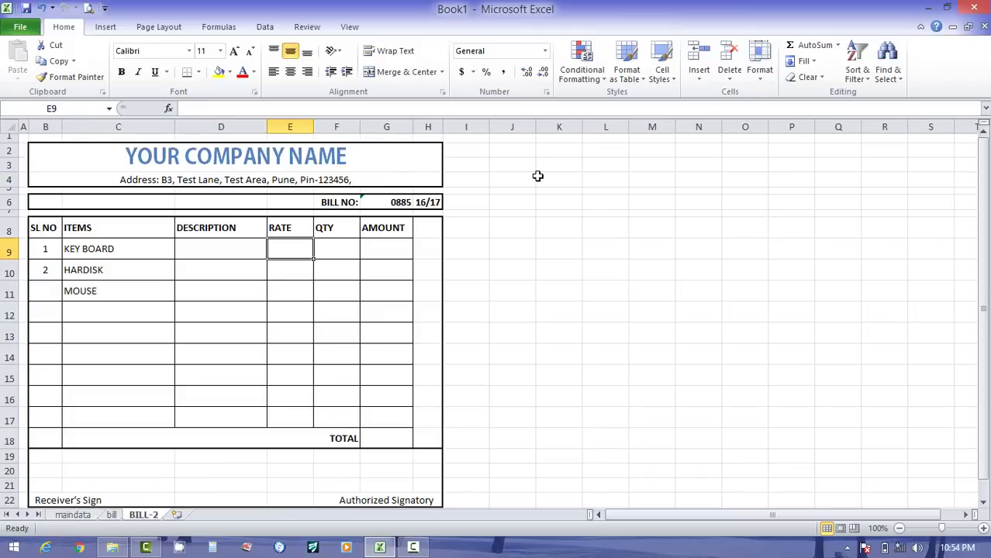
{"action": "type", "text": "=vo"}
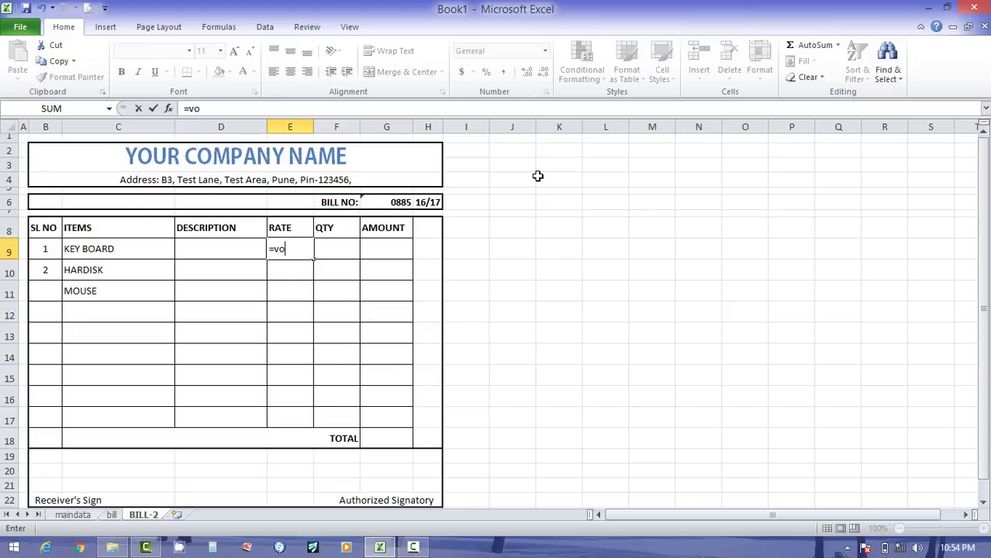
{"action": "key", "text": "BackSpace"}
{"action": "type", "text": "l"}
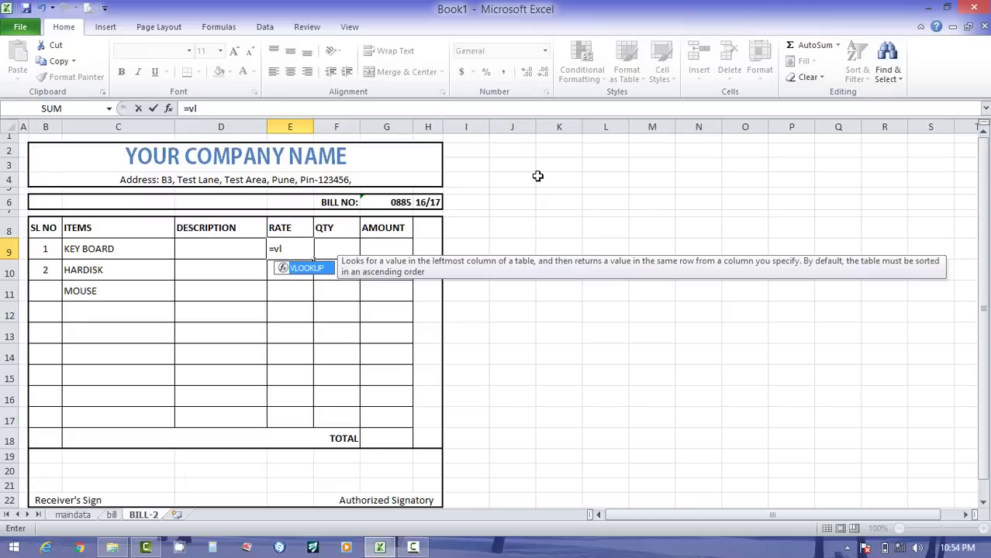
{"action": "key", "text": "Tab"}
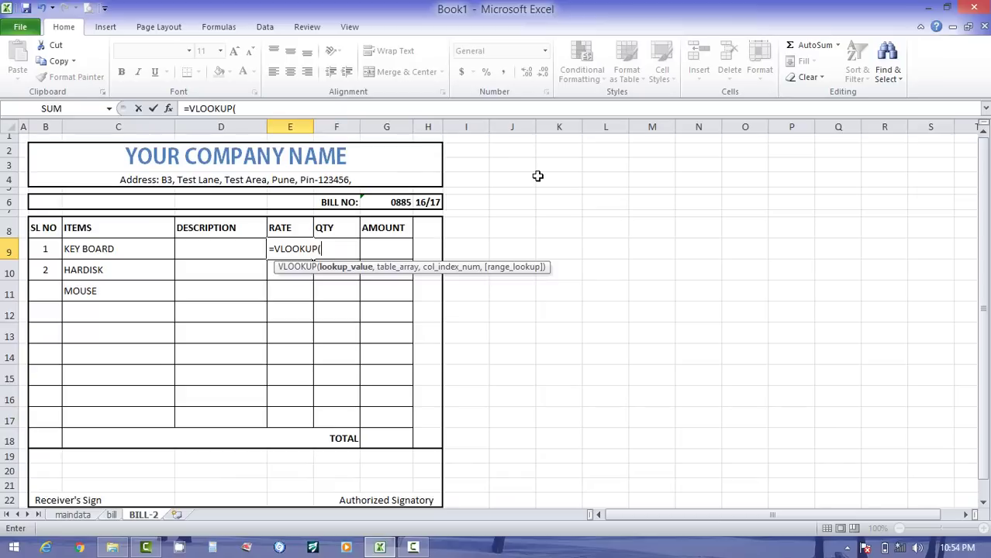
{"action": "key", "text": "ctrl+a"}
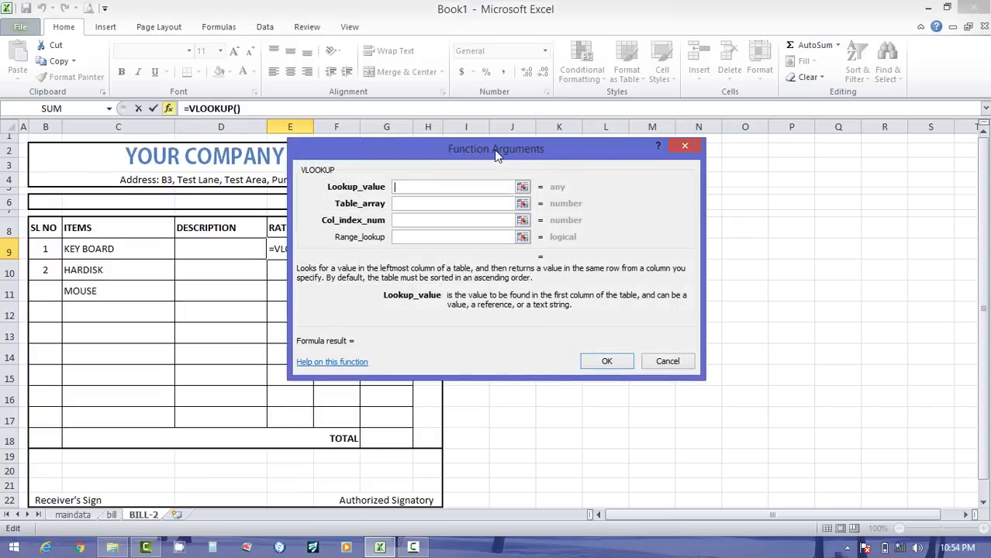
- Set the VLOOKUP lookup value to C9 and the table array to columns A:B of the maindata sheet
{"action": "left_click_drag", "start_coordinate": [494, 150], "coordinate": [665, 171]}
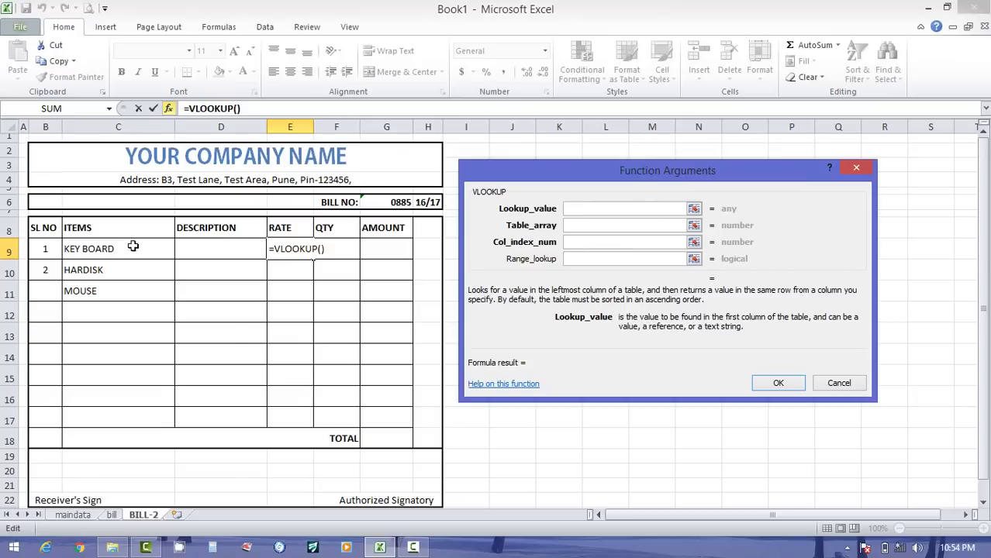
{"action": "left_click", "coordinate": [104, 253]}
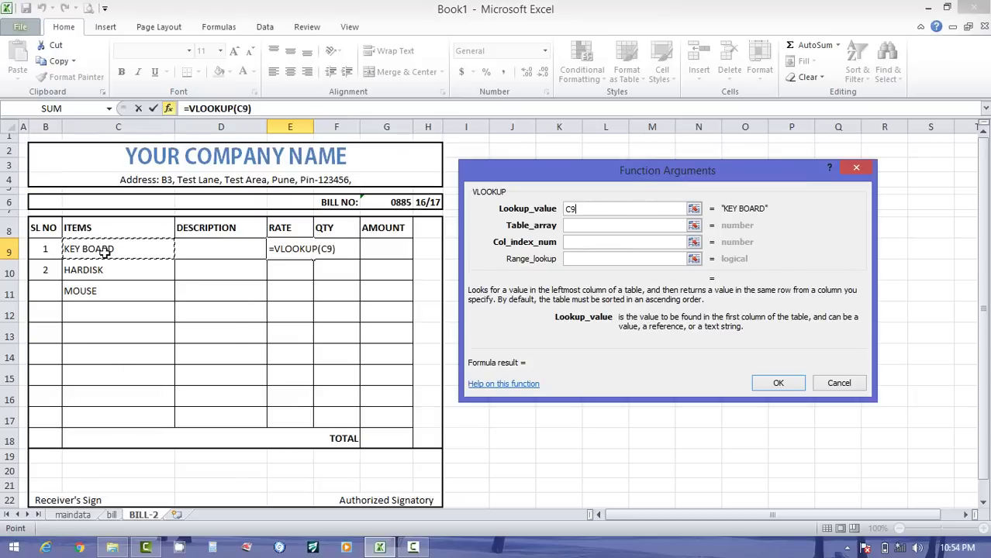
{"action": "left_click", "coordinate": [590, 225]}
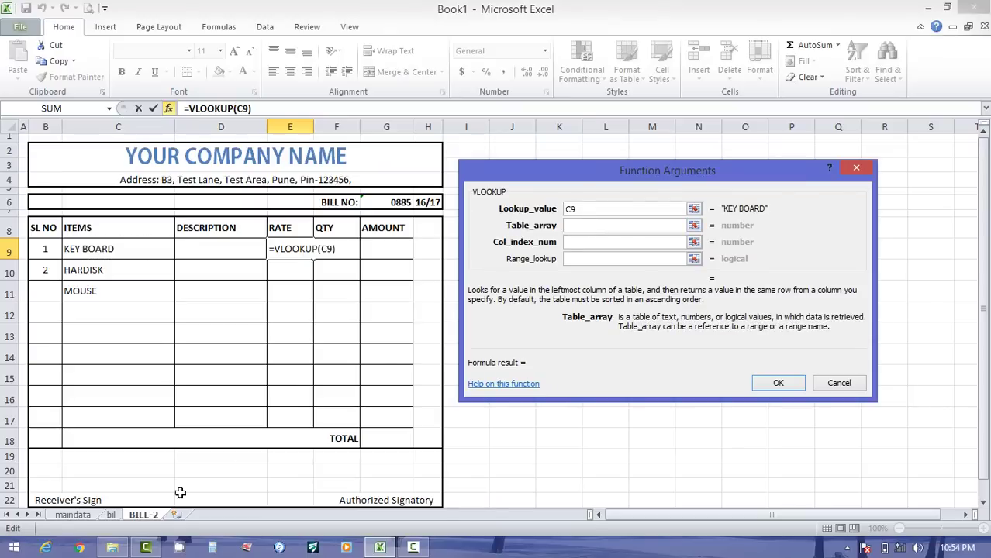
{"action": "left_click", "coordinate": [82, 520]}
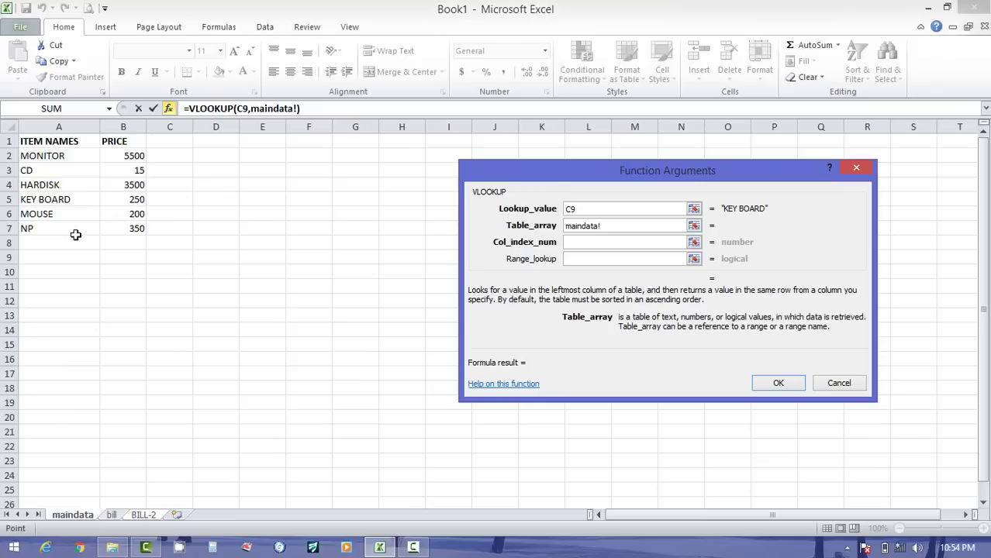
{"action": "left_click_drag", "start_coordinate": [78, 130], "coordinate": [106, 126]}
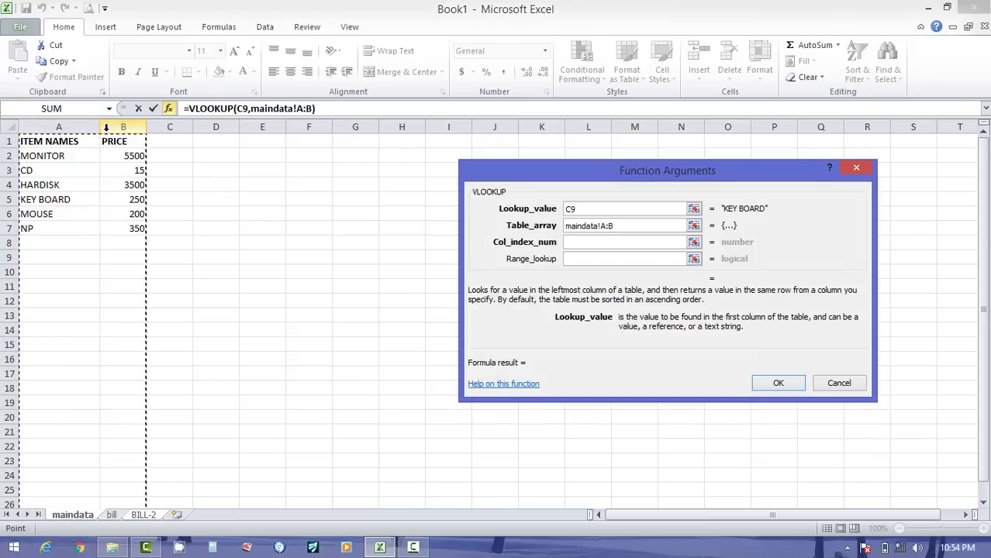
- Set the column index number to 2 and the range lookup to 0, and complete the formula in E9
{"action": "left_click", "coordinate": [617, 242]}
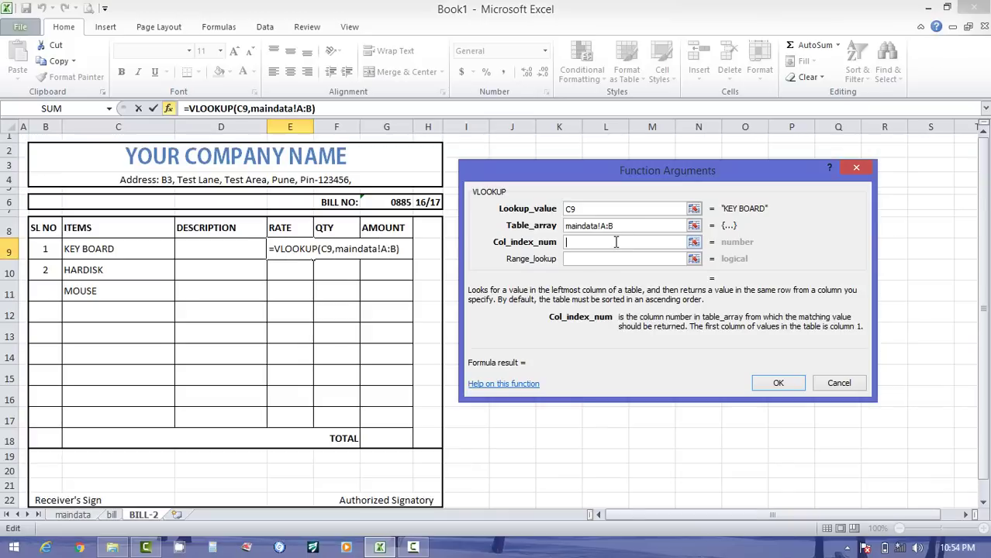
{"action": "left_click", "coordinate": [577, 260]}
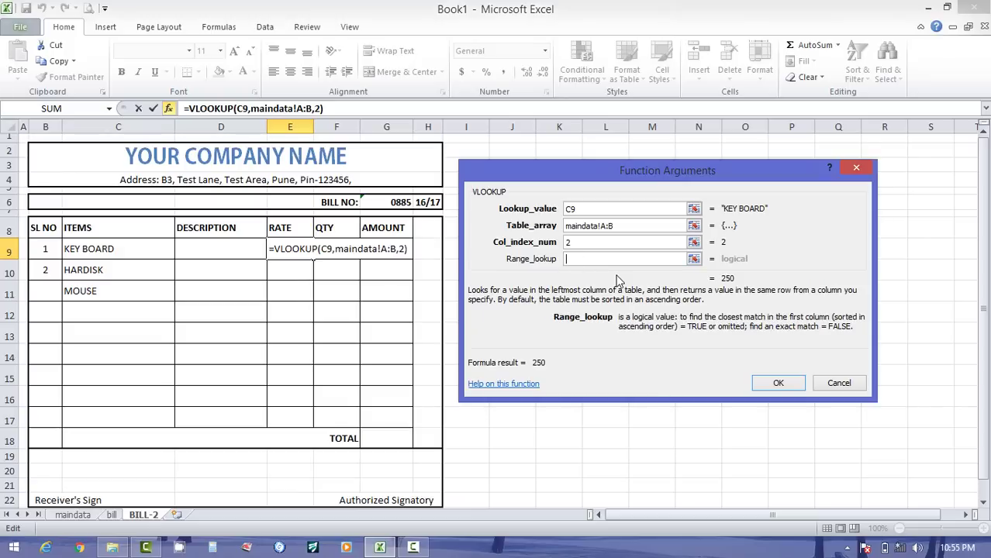
{"action": "type", "text": "0"}
{"action": "left_click", "coordinate": [789, 385]}
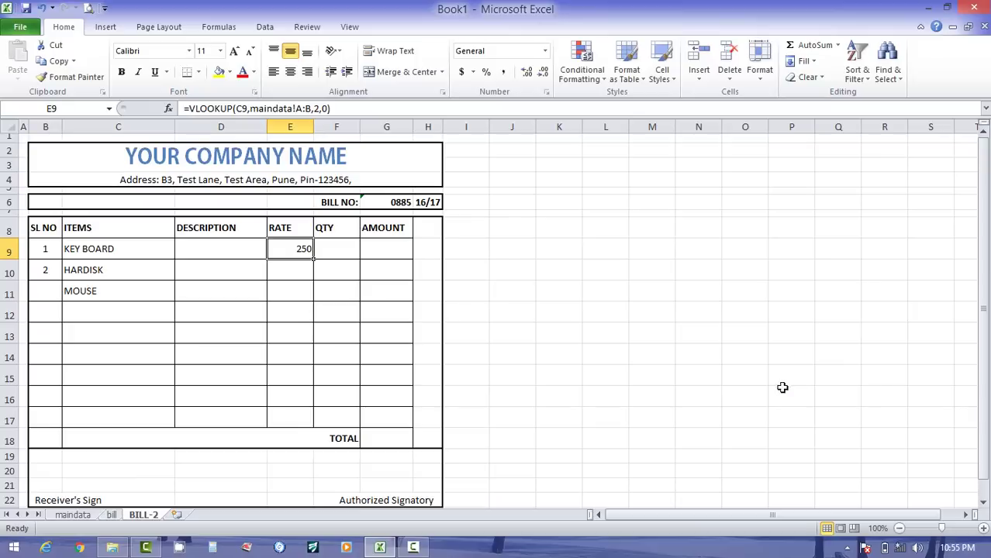
- Compare the KEY BOARD rate in E9 of BILL-2 with the maindata price list and the bill sheet, and review its formula
{"action": "left_click", "coordinate": [163, 252]}
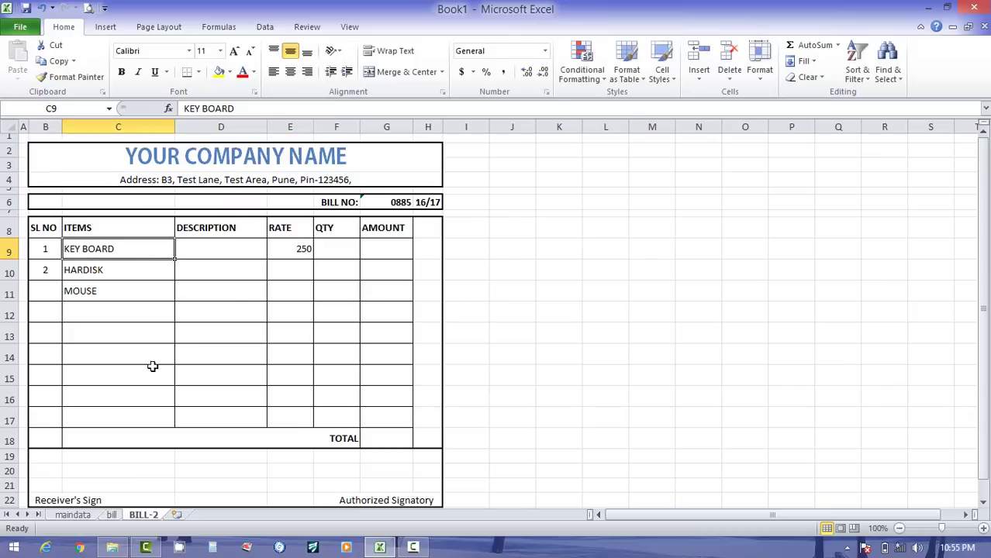
{"action": "left_click", "coordinate": [286, 249]}
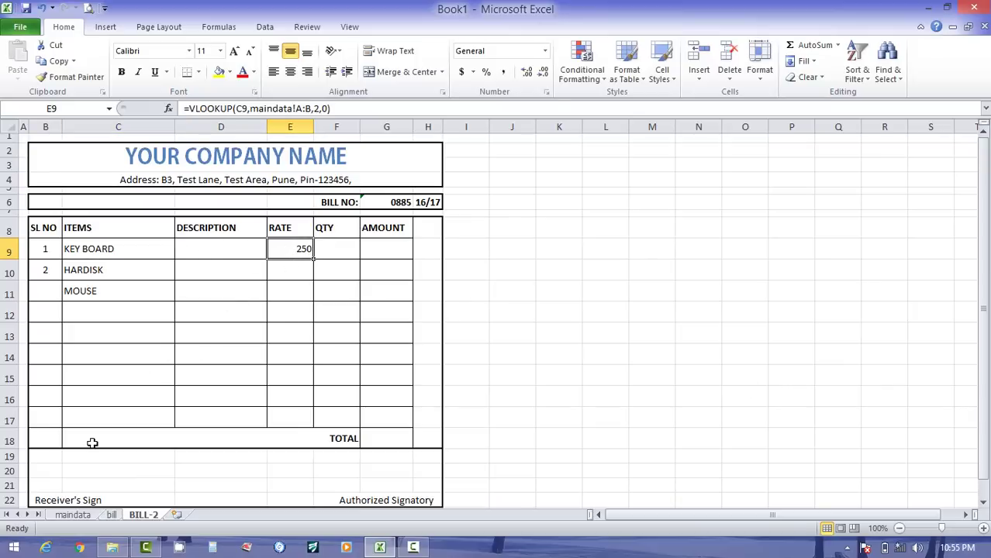
{"action": "left_click", "coordinate": [69, 516]}
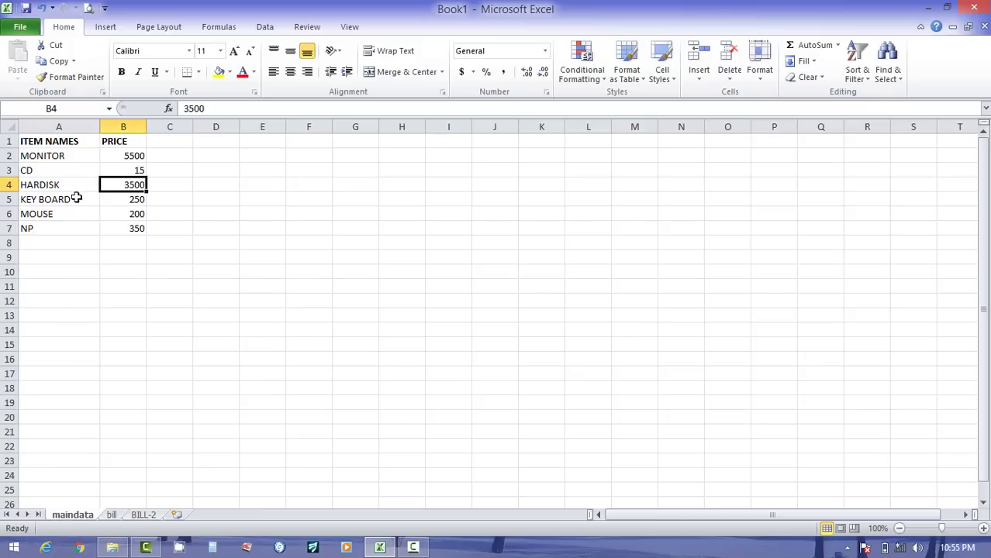
{"action": "left_click_drag", "start_coordinate": [73, 199], "coordinate": [121, 200]}
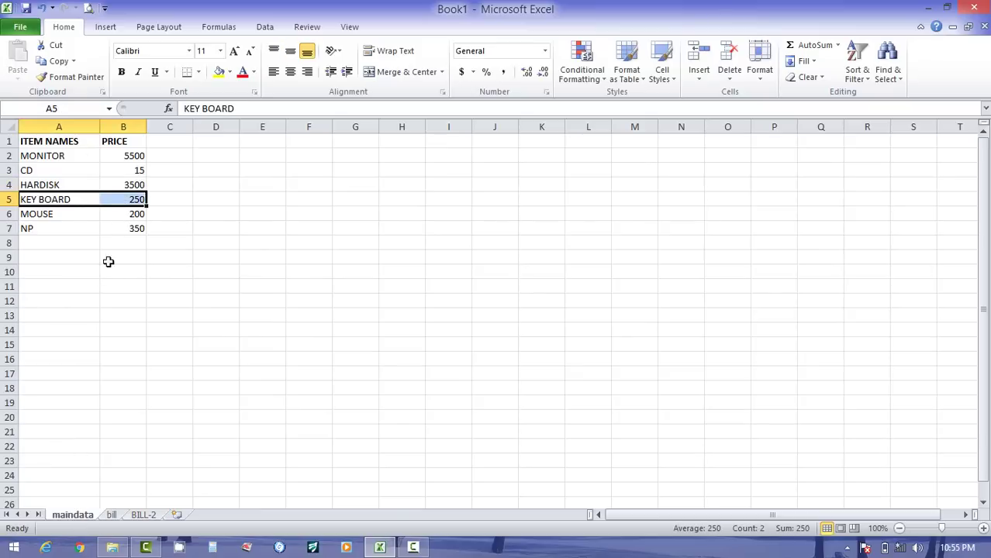
{"action": "left_click", "coordinate": [111, 516]}
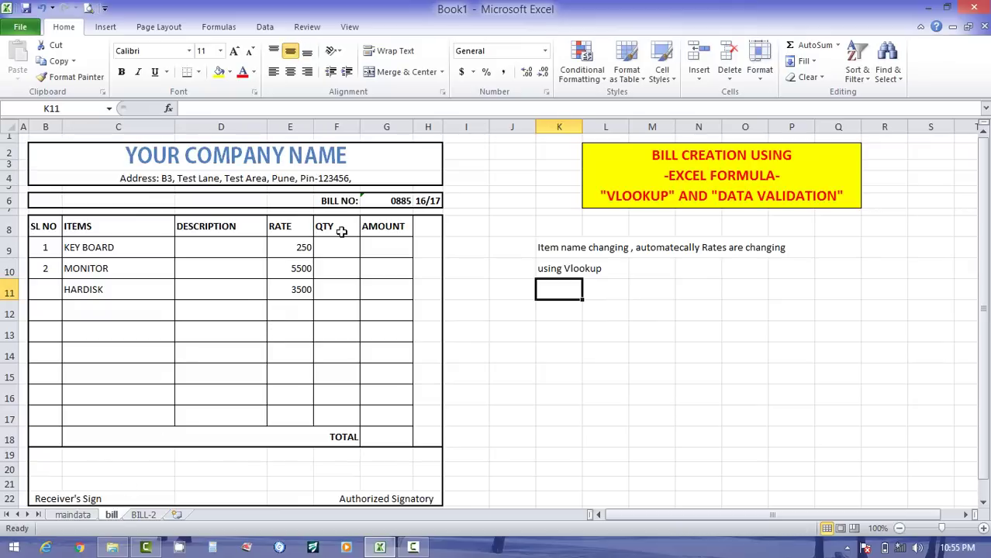
{"action": "left_click", "coordinate": [137, 516]}
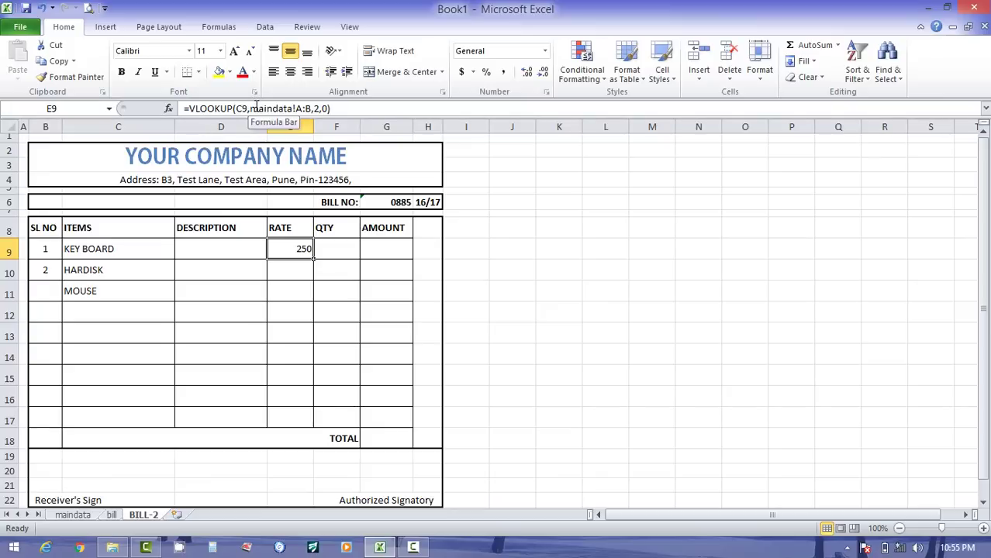
{"action": "left_click", "coordinate": [96, 248]}
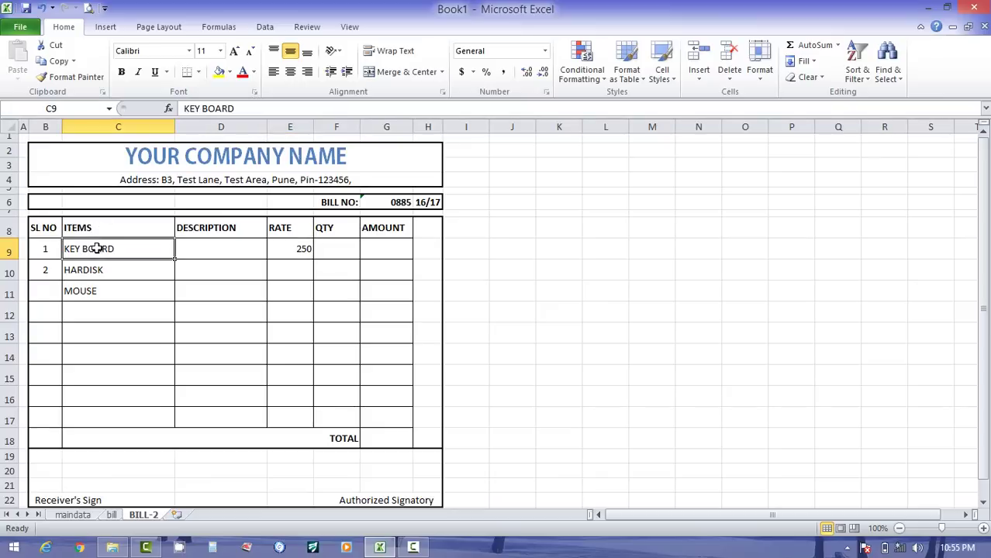
{"action": "left_click", "coordinate": [292, 251]}
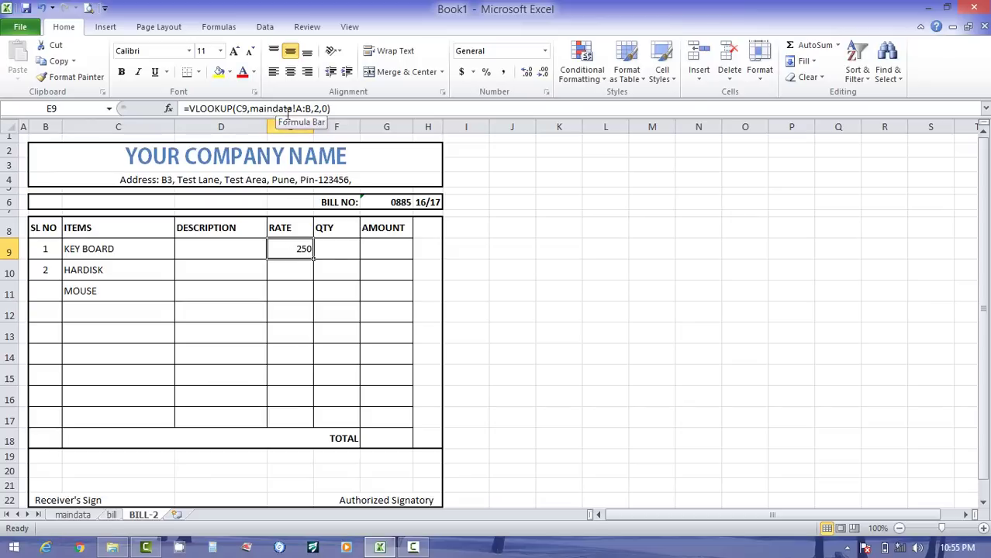
- Name columns A:B of the maindata sheet "masterdata" and reselect them to check the range name
{"action": "left_click", "coordinate": [72, 516]}
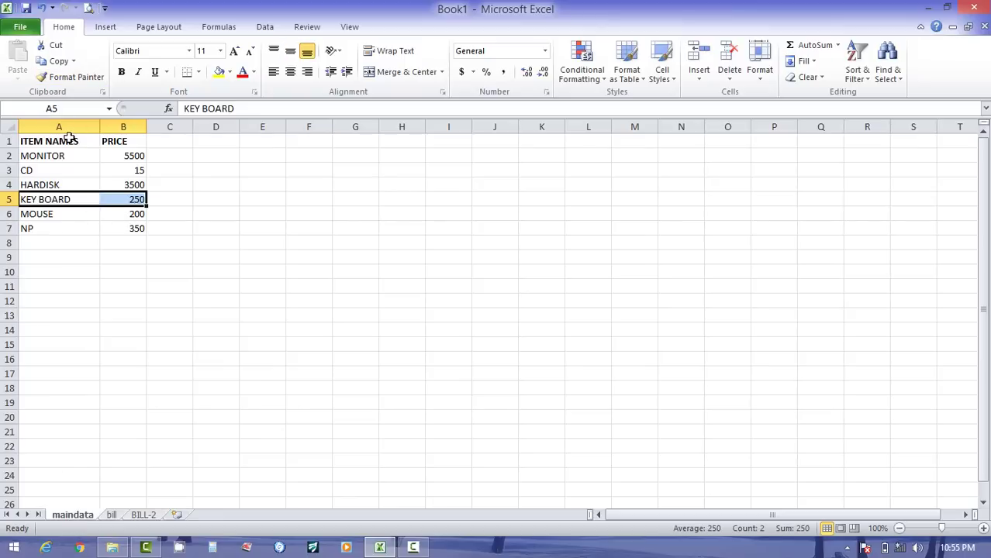
{"action": "left_click_drag", "start_coordinate": [69, 124], "coordinate": [122, 123]}
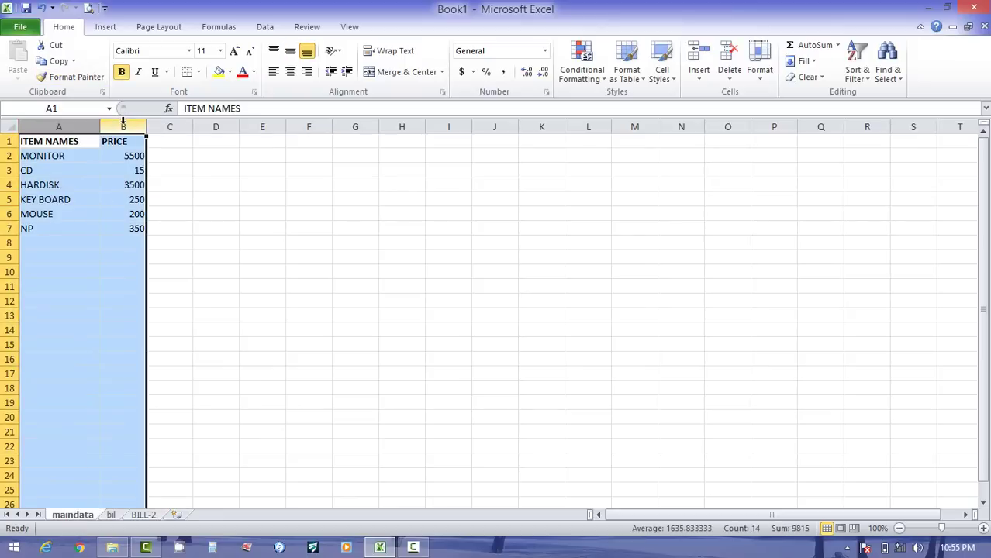
{"action": "left_click", "coordinate": [80, 108]}
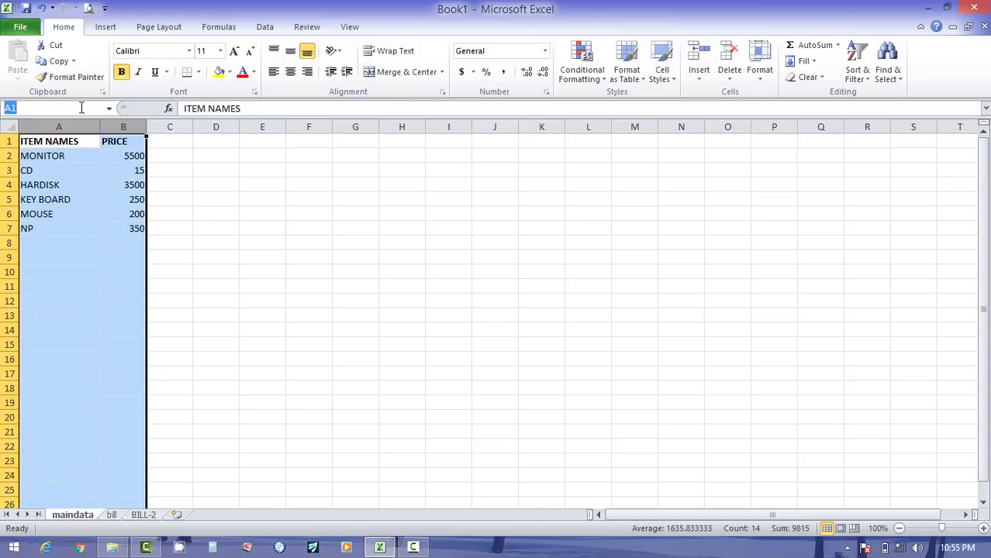
{"action": "type", "text": "I"}
{"action": "key", "text": "BackSpace"}
{"action": "key", "text": "BackSpace"}
{"action": "key", "text": "BackSpace"}
{"action": "key", "text": "BackSpace"}
{"action": "key", "text": "BackSpace"}
{"action": "key", "text": "BackSpace"}
{"action": "key", "text": "BackSpace"}
{"action": "type", "text": "masterdata"}
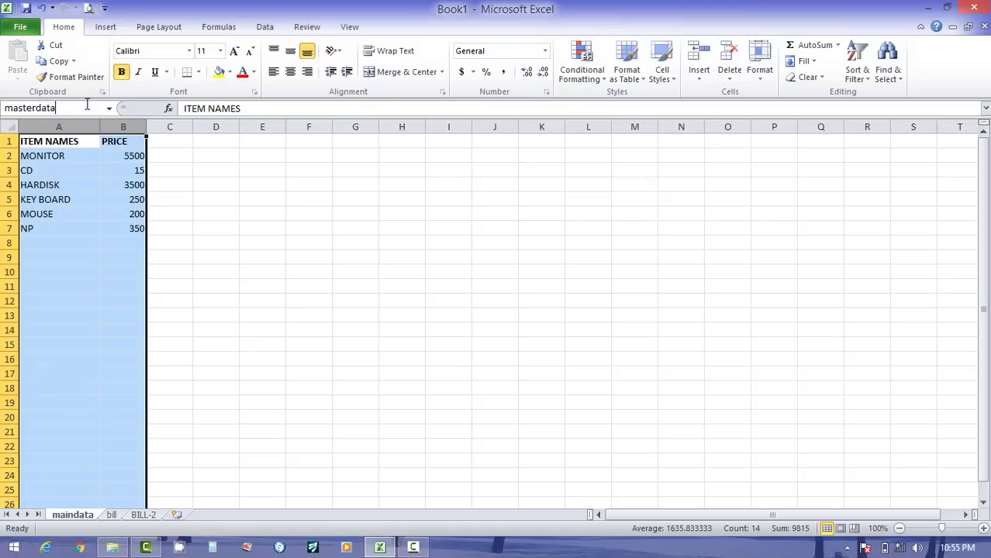
{"action": "key", "text": "Return"}
{"action": "left_click", "coordinate": [210, 198]}
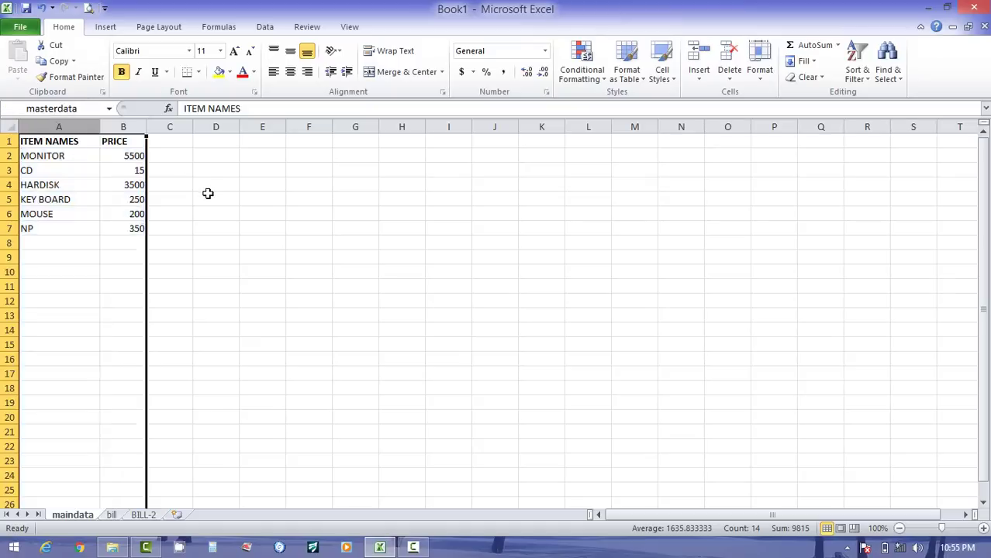
{"action": "left_click_drag", "start_coordinate": [122, 126], "coordinate": [69, 117]}
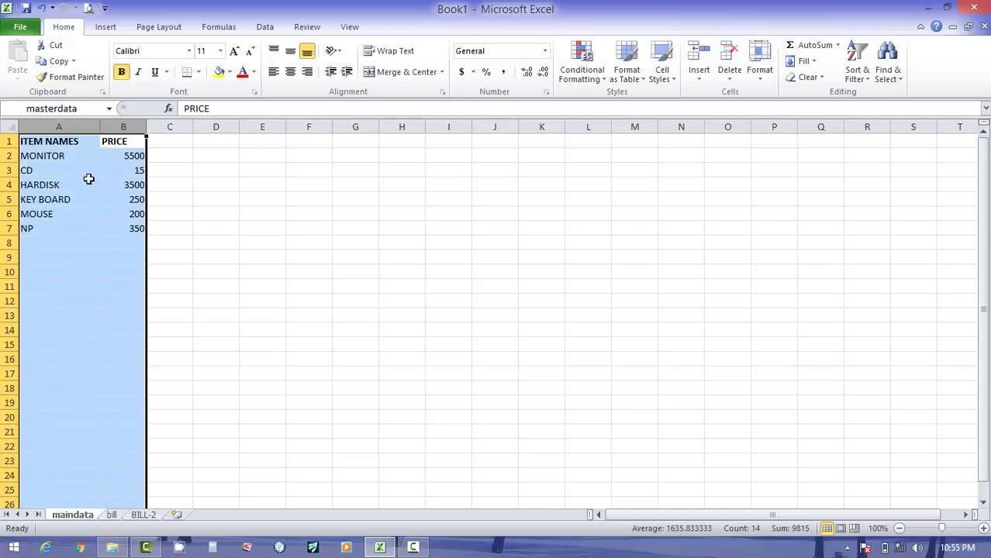
- Start a VLOOKUP formula in the HARDISK rate cell E10 on the BILL-2 sheet with C10 as the lookup value
{"action": "left_click", "coordinate": [114, 513]}
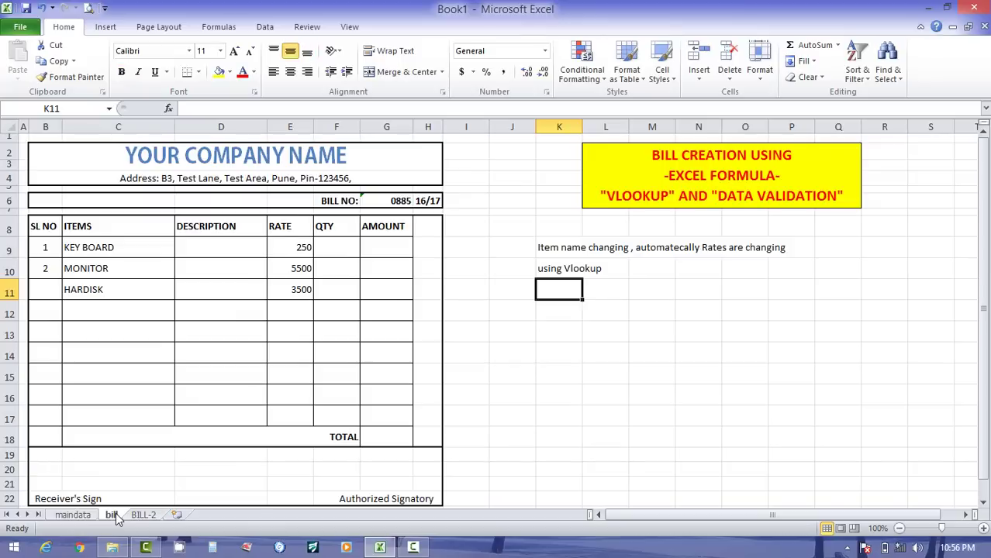
{"action": "left_click", "coordinate": [145, 516]}
{"action": "left_click", "coordinate": [292, 271]}
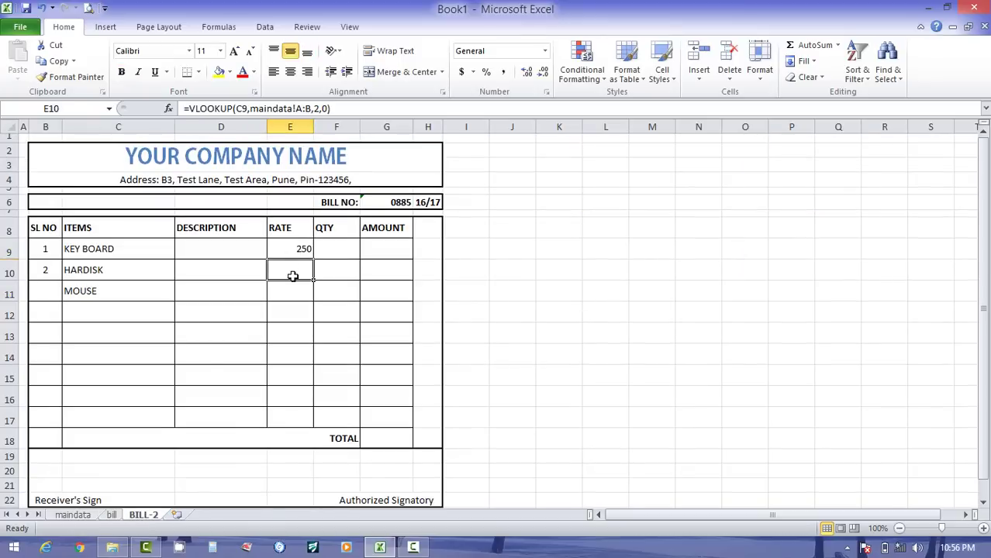
{"action": "type", "text": "="}
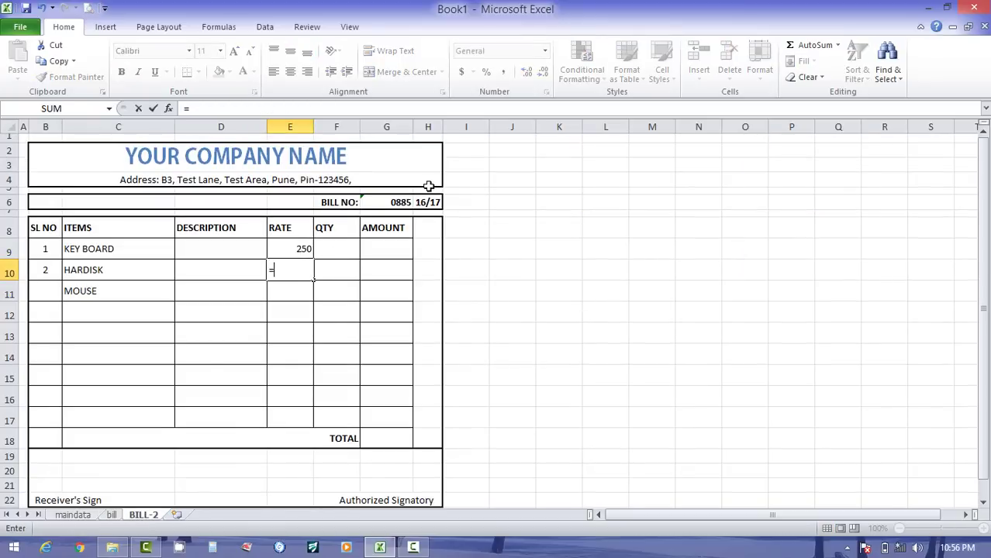
{"action": "type", "text": "vl"}
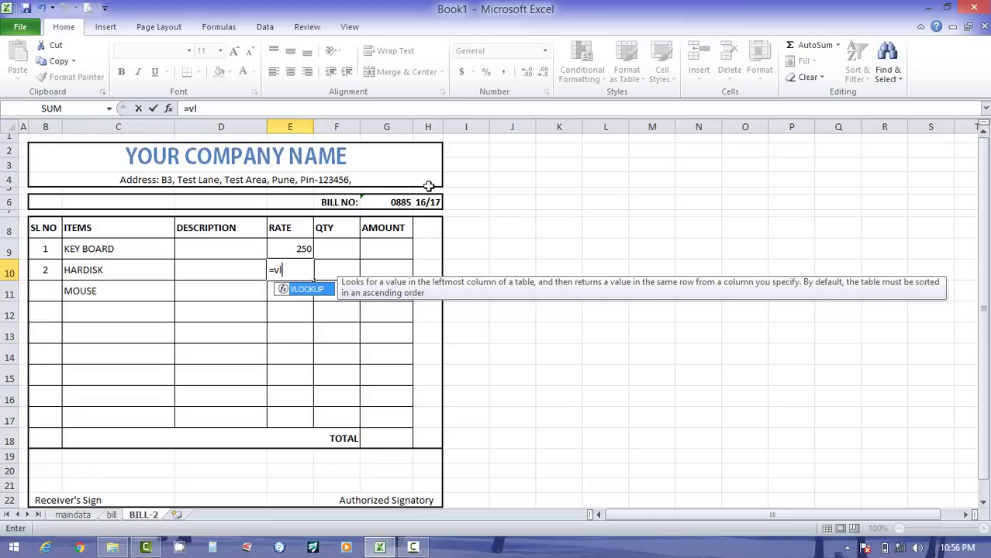
{"action": "type", "text": "o"}
{"action": "key", "text": "Tab"}
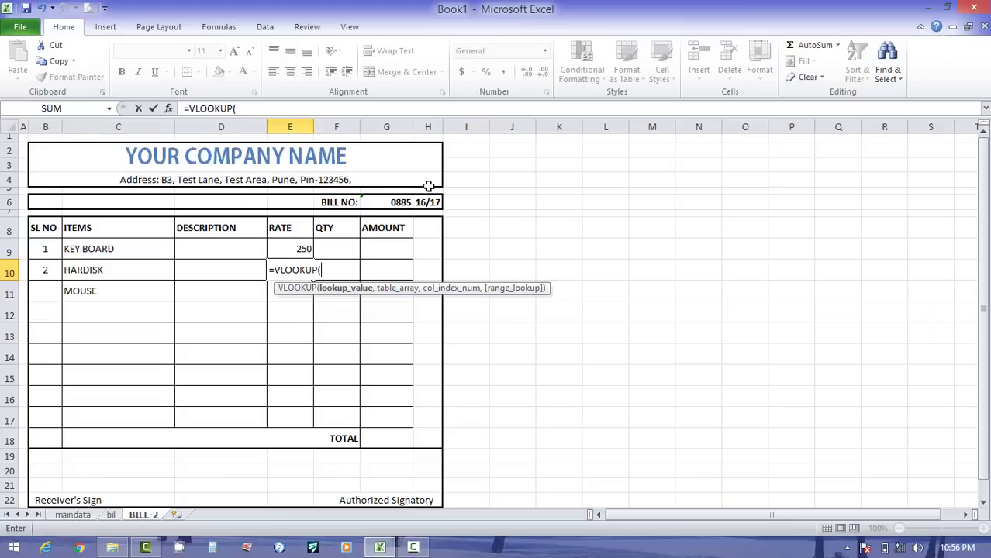
{"action": "key", "text": "ctrl+a"}
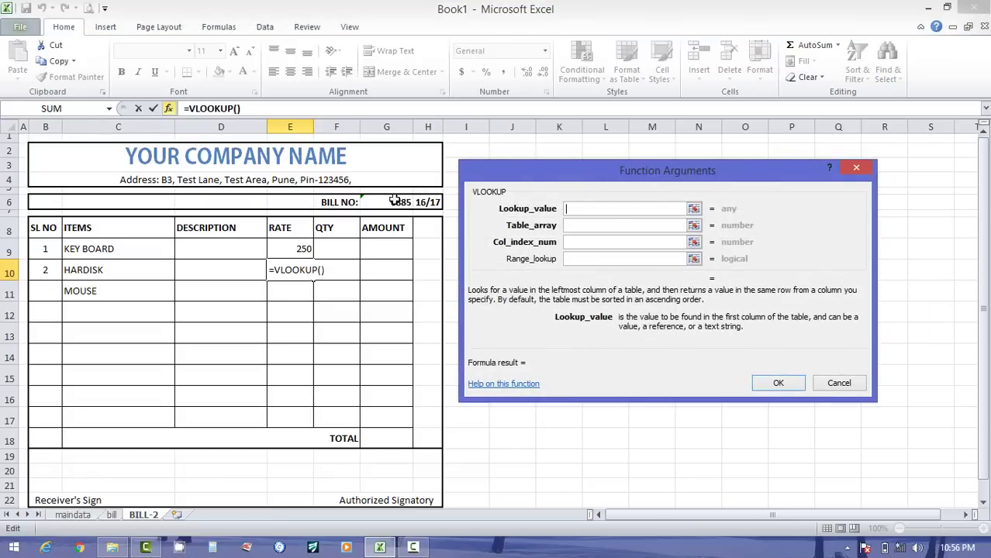
{"action": "left_click", "coordinate": [124, 270]}
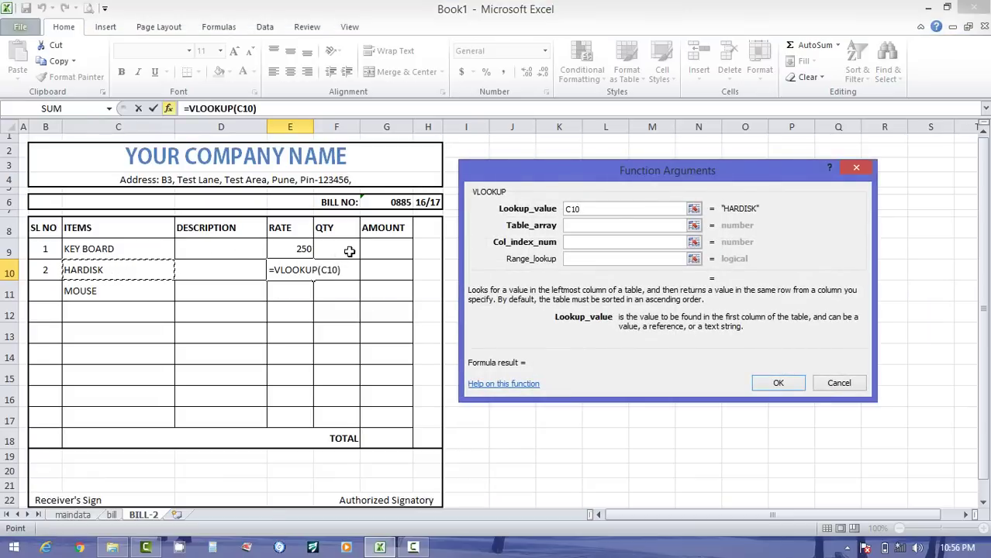
- Set the VLOOKUP table array to the masterdata range, columns A:B of the maindata sheet
{"action": "left_click", "coordinate": [583, 226]}
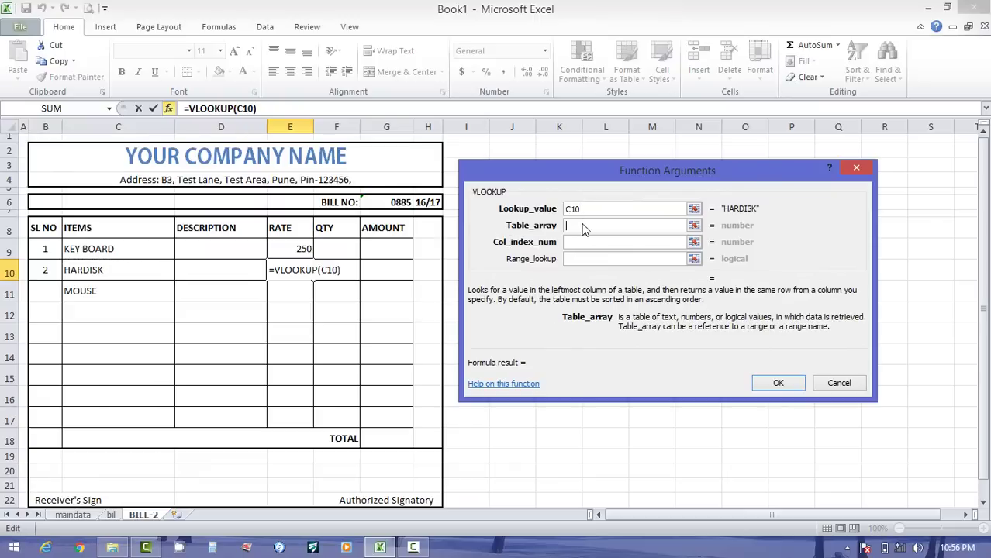
{"action": "left_click", "coordinate": [77, 516]}
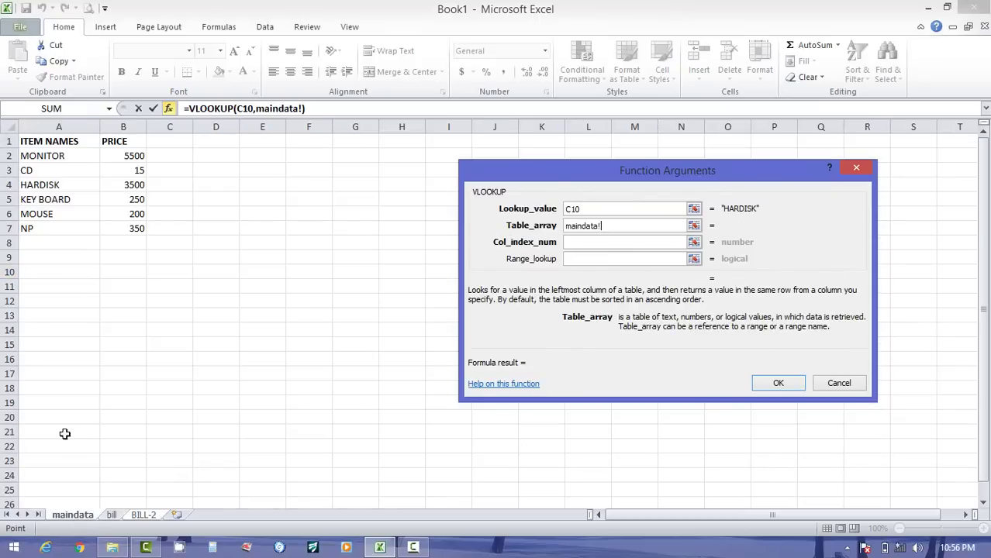
{"action": "left_click", "coordinate": [74, 125]}
{"action": "left_click_drag", "start_coordinate": [75, 125], "coordinate": [122, 127]}
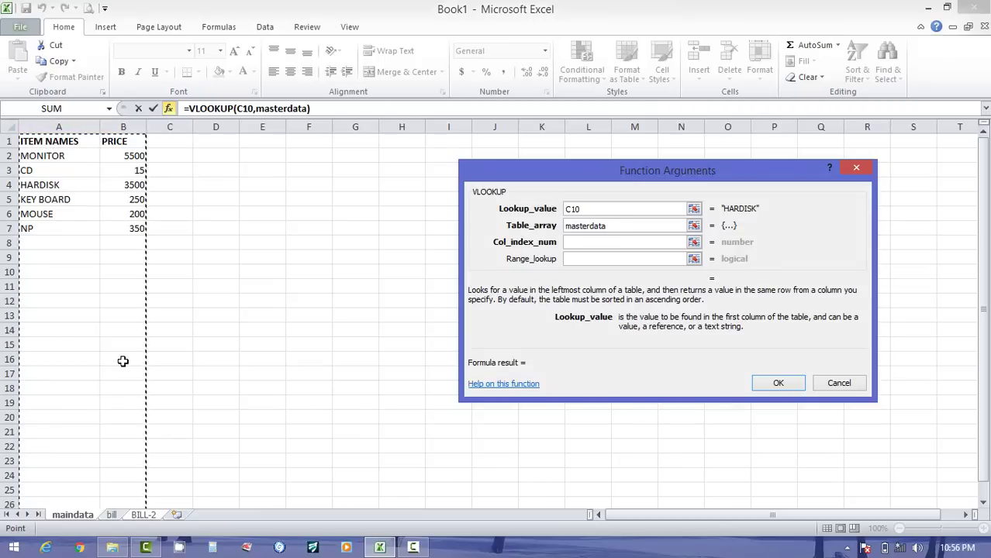
- Add the masterdata columns to the table array again, clear the duplicated entry and reselect columns A:B
{"action": "left_click", "coordinate": [594, 242]}
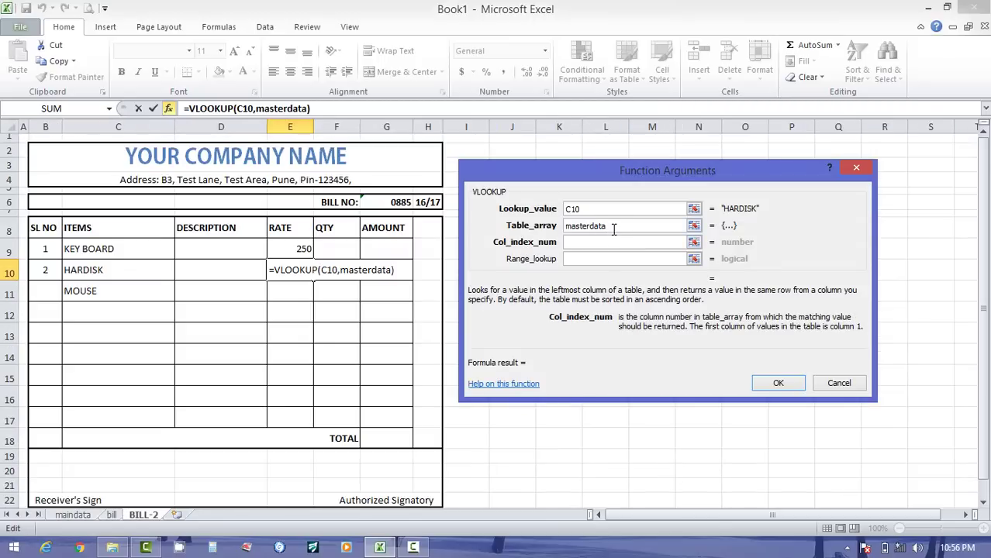
{"action": "left_click", "coordinate": [613, 227]}
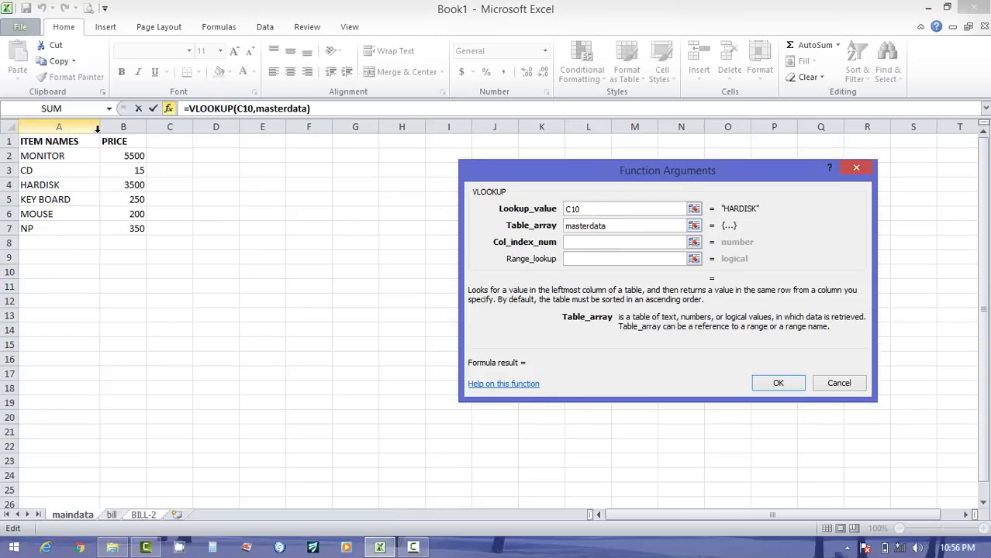
{"action": "left_click_drag", "start_coordinate": [90, 125], "coordinate": [124, 126]}
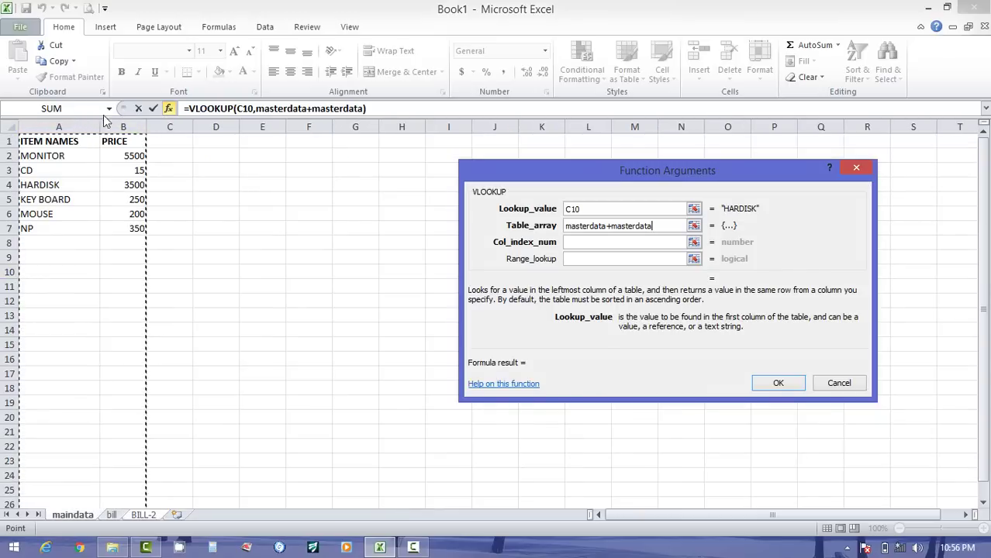
{"action": "left_click", "coordinate": [671, 224]}
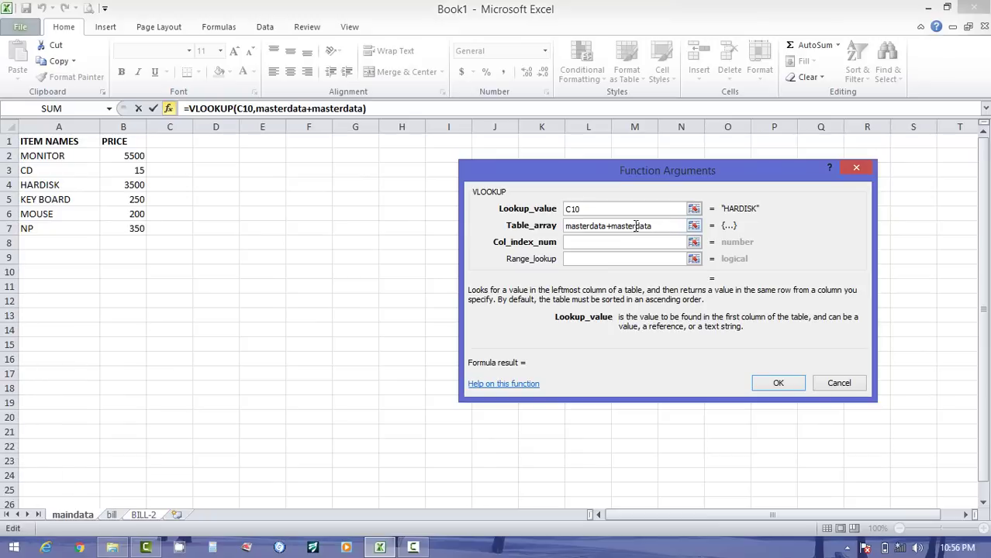
{"action": "left_click_drag", "start_coordinate": [664, 225], "coordinate": [550, 223]}
{"action": "key", "text": "BackSpace"}
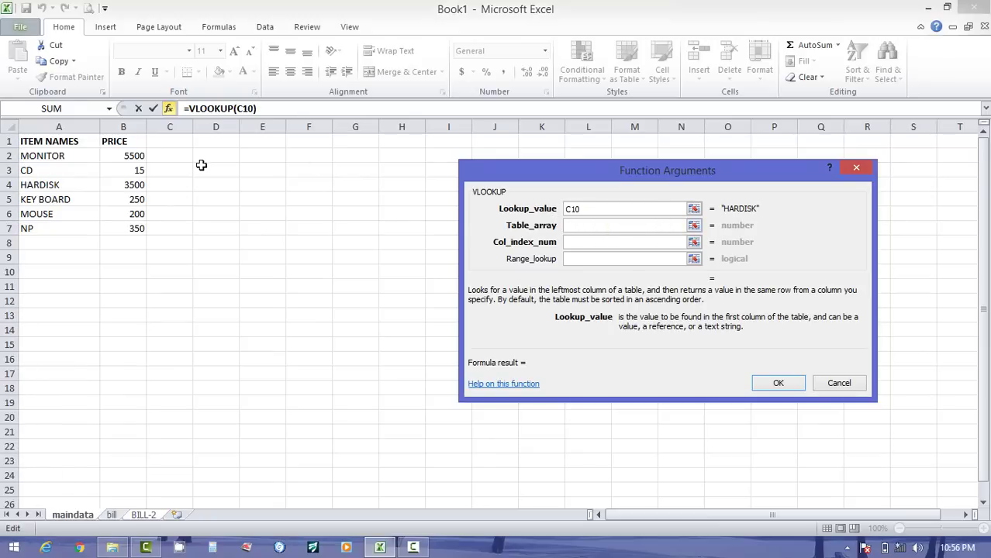
{"action": "left_click_drag", "start_coordinate": [120, 127], "coordinate": [58, 127]}
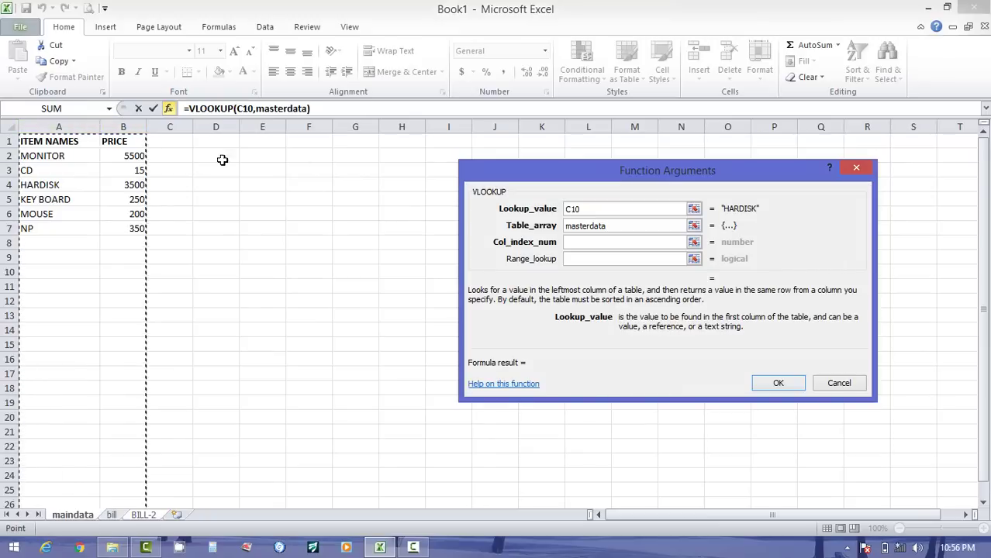
- Set the column index number to 2 and the range lookup to 0, and complete the formula in E10
{"action": "left_click", "coordinate": [616, 245]}
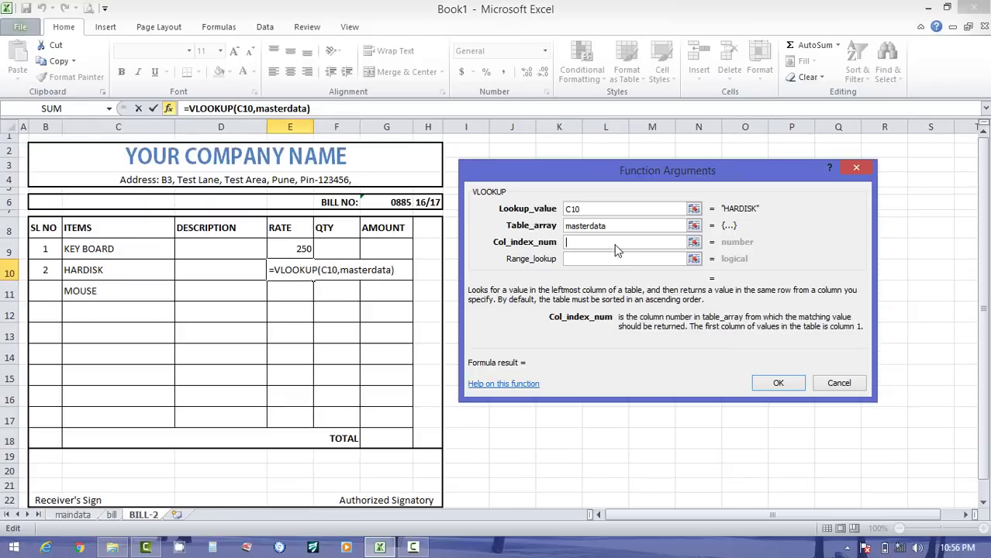
{"action": "left_click", "coordinate": [69, 514]}
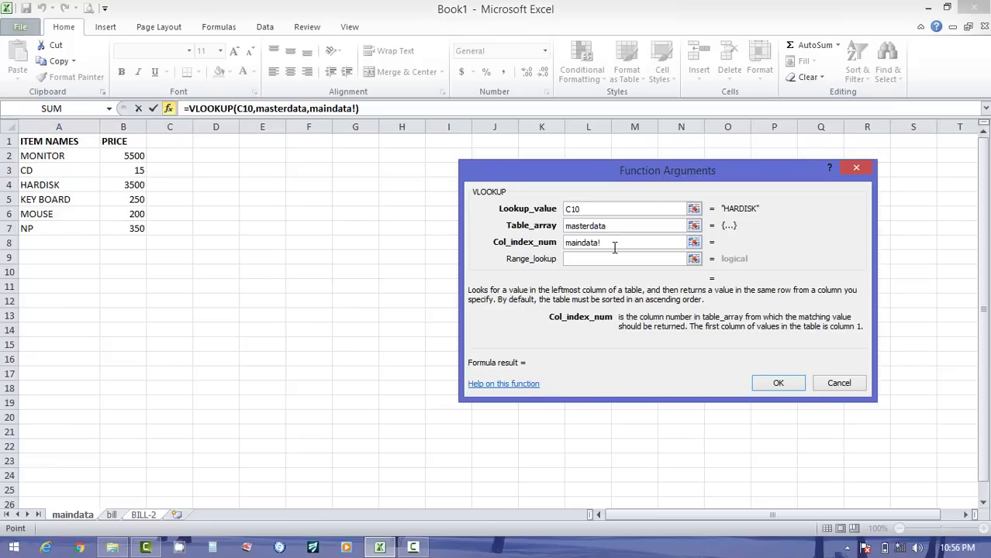
{"action": "double_click", "coordinate": [582, 241]}
{"action": "type", "text": "2"}
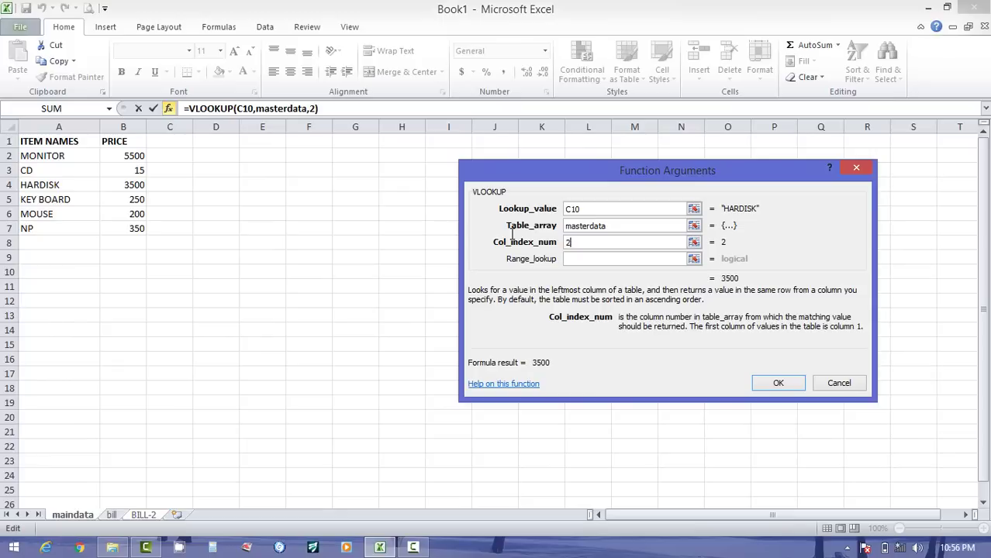
{"action": "left_click", "coordinate": [569, 261]}
{"action": "type", "text": "0"}
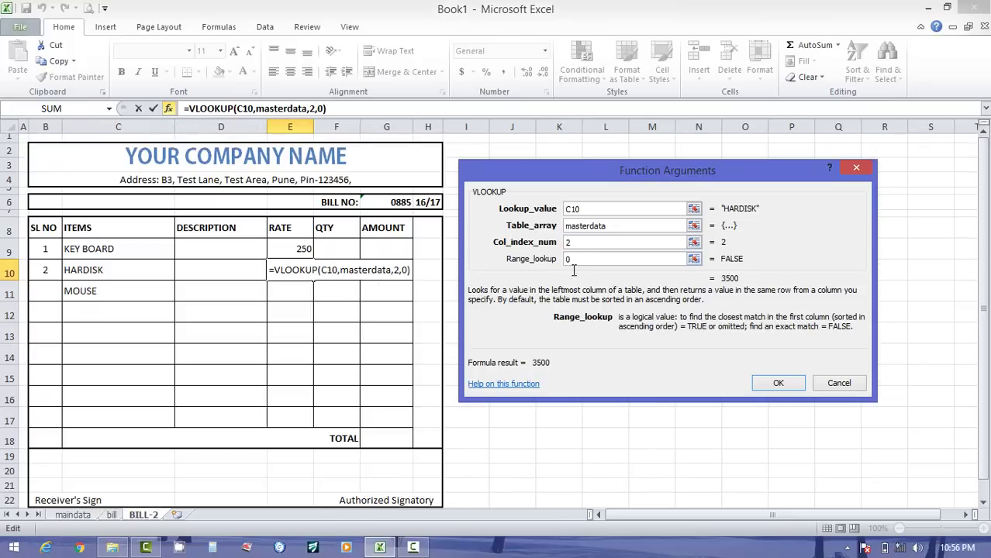
{"action": "left_click", "coordinate": [778, 386]}
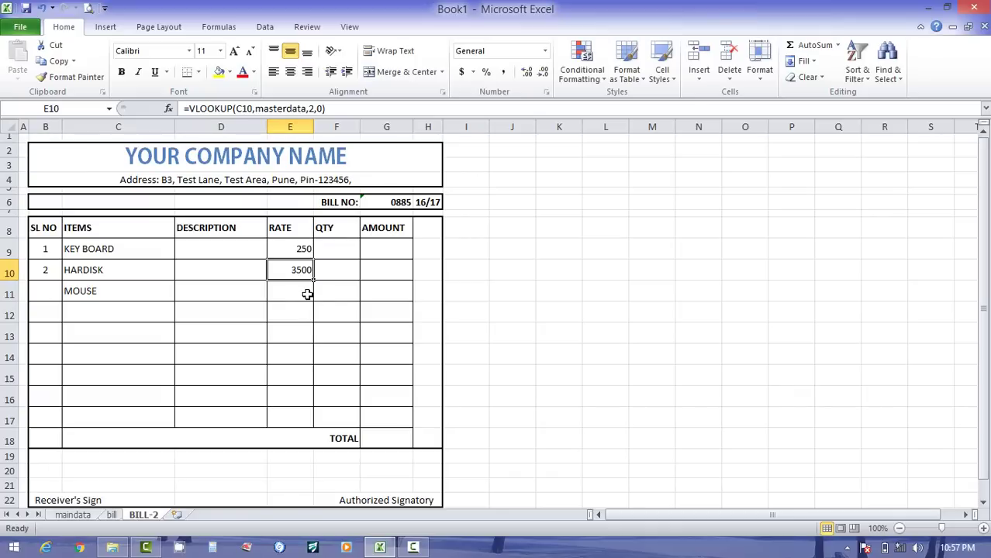
- Compare the table references in the VLOOKUP formulas of rate cells E9 and E10
{"action": "left_click", "coordinate": [303, 249]}
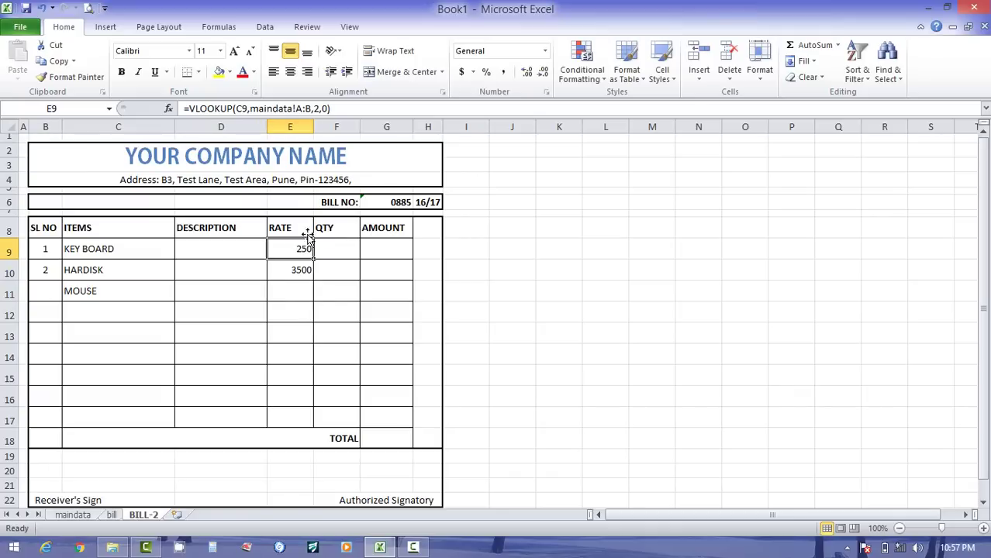
{"action": "left_click", "coordinate": [282, 274]}
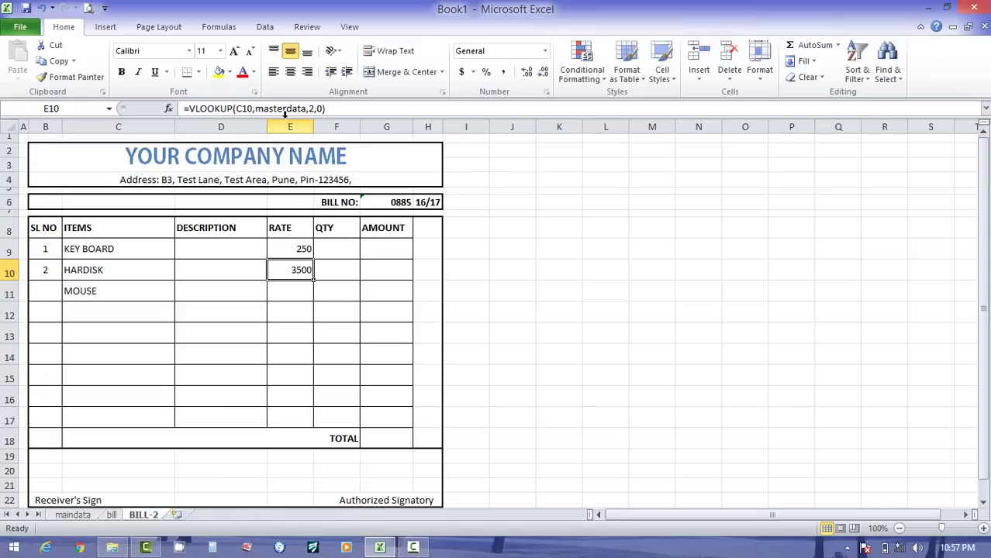
{"action": "left_click", "coordinate": [301, 250]}
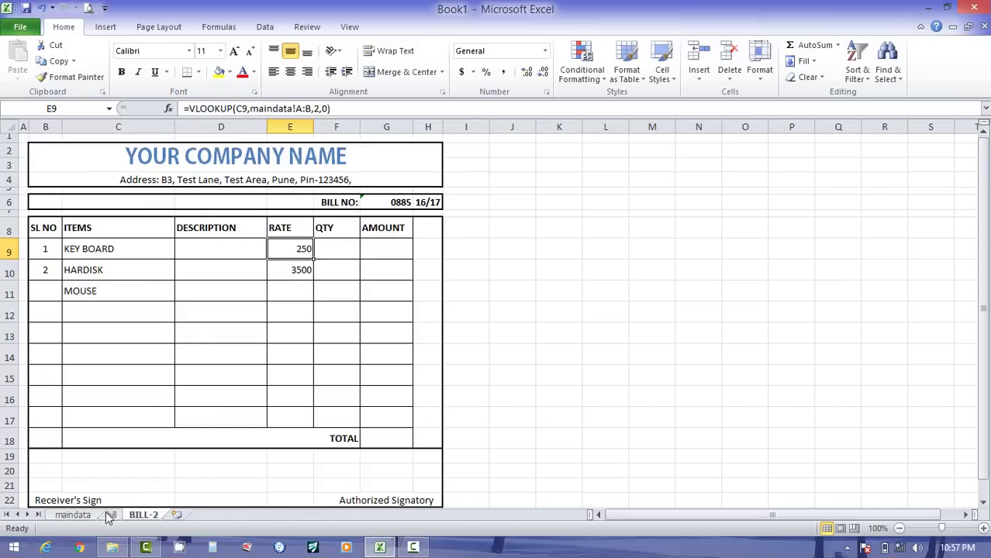
- Rename the maindata sheet to maindata22222
{"action": "left_click", "coordinate": [73, 515]}
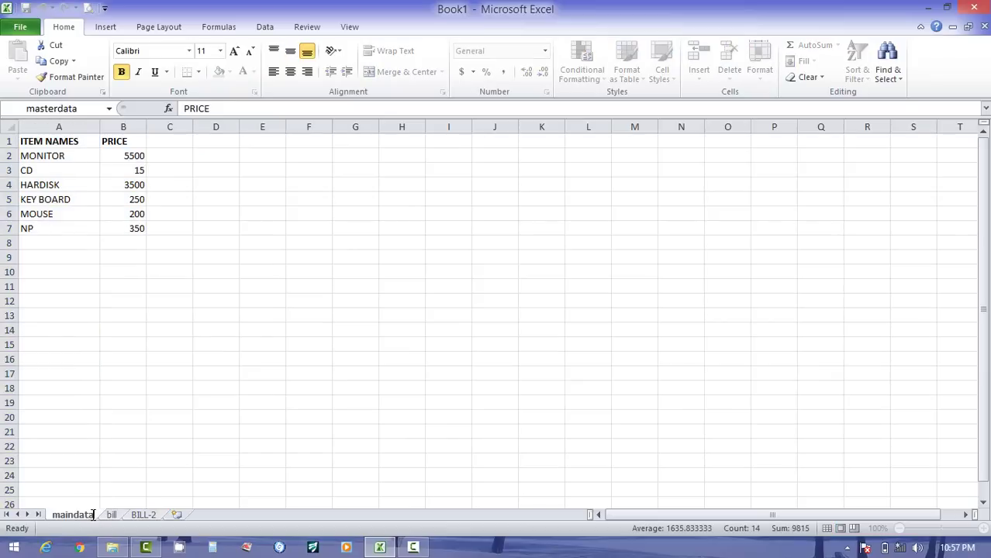
{"action": "type", "text": "22222"}
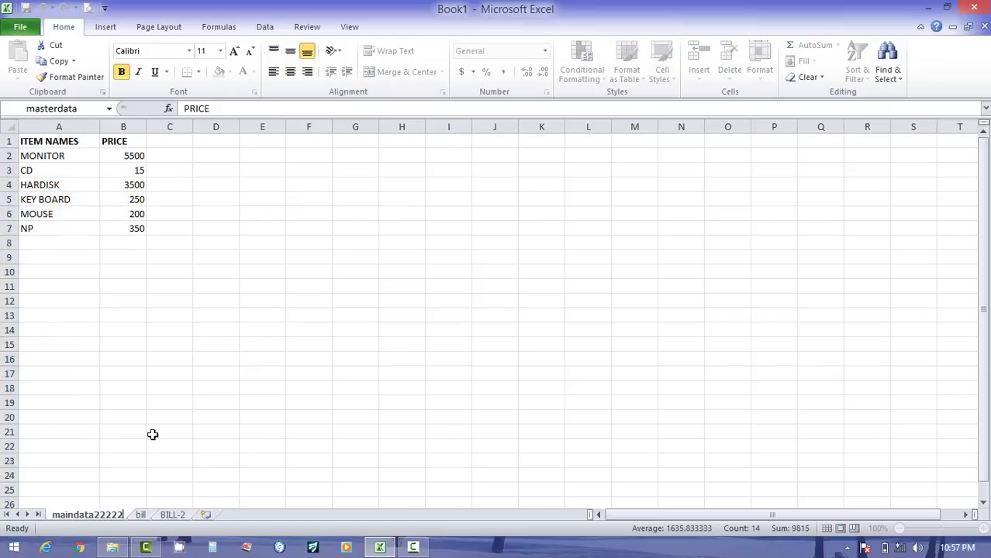
{"action": "key", "text": "Return"}
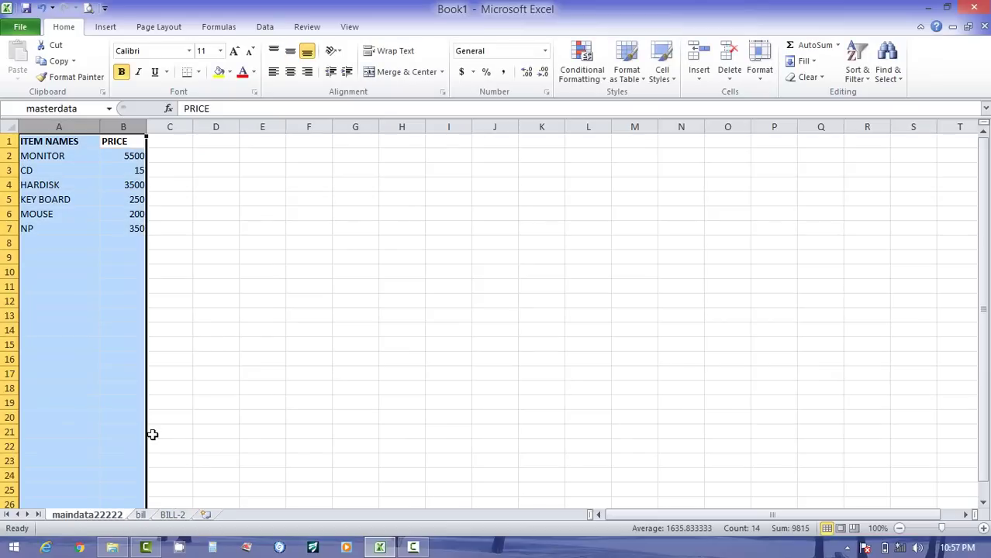
- Check how the sheet rename affects the E9 and E10 formulas on BILL-2, and check the named range on maindata22222
{"action": "left_click", "coordinate": [167, 515]}
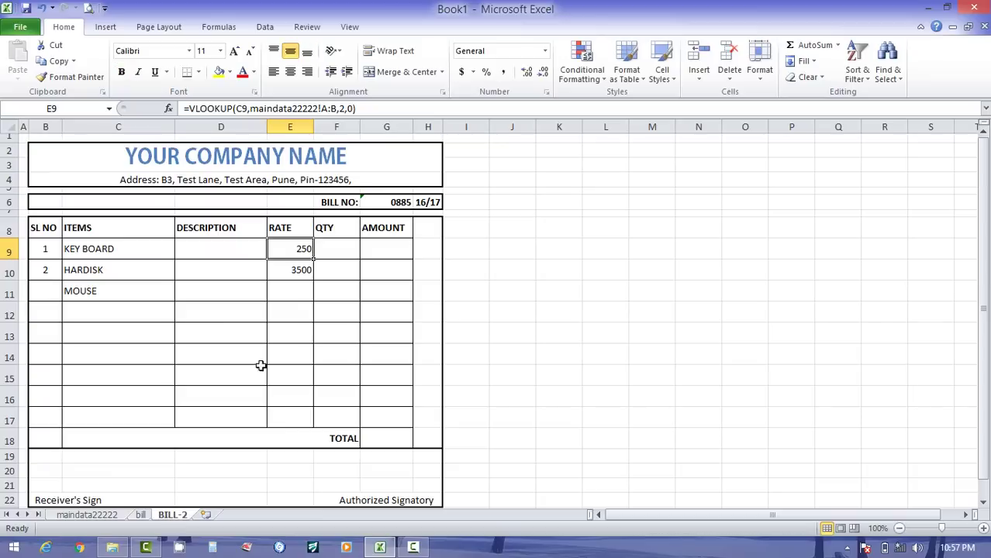
{"action": "left_click", "coordinate": [299, 267]}
{"action": "left_click", "coordinate": [302, 246]}
{"action": "double_click", "coordinate": [303, 247]}
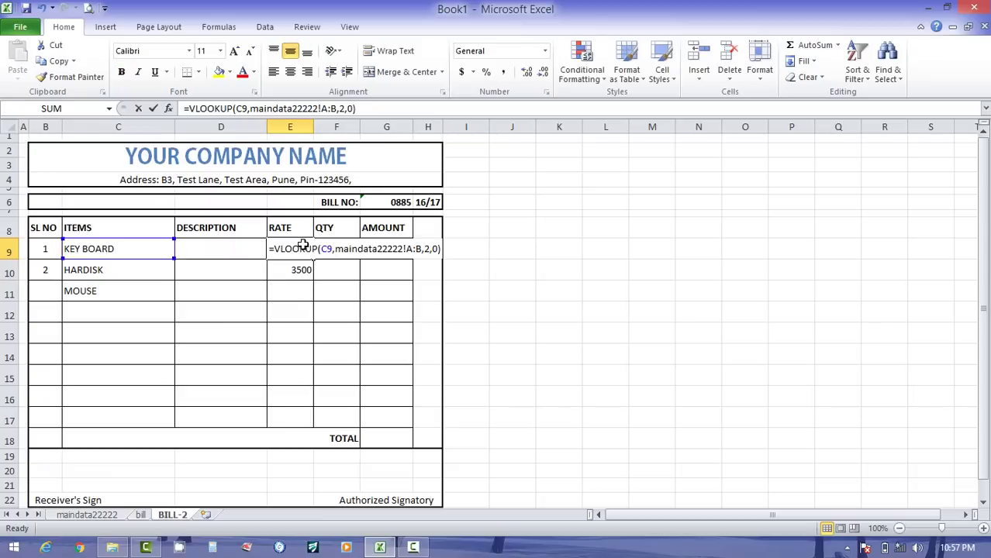
{"action": "key", "text": "Return"}
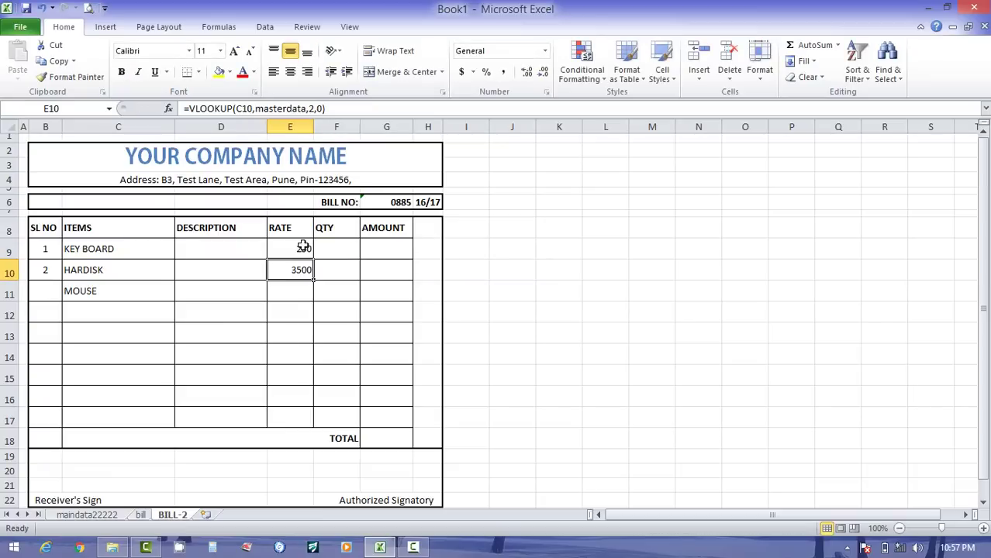
{"action": "left_click", "coordinate": [303, 247]}
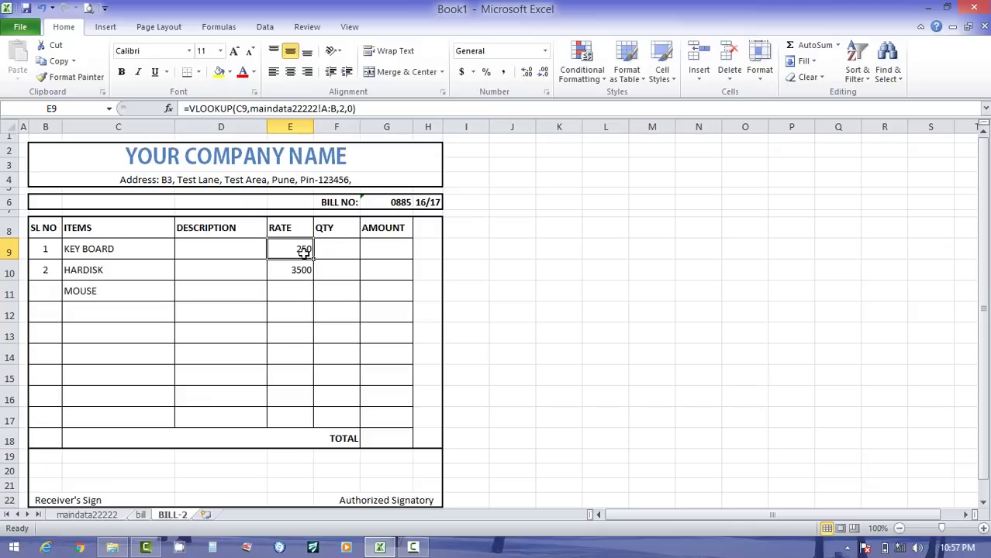
{"action": "left_click", "coordinate": [294, 271]}
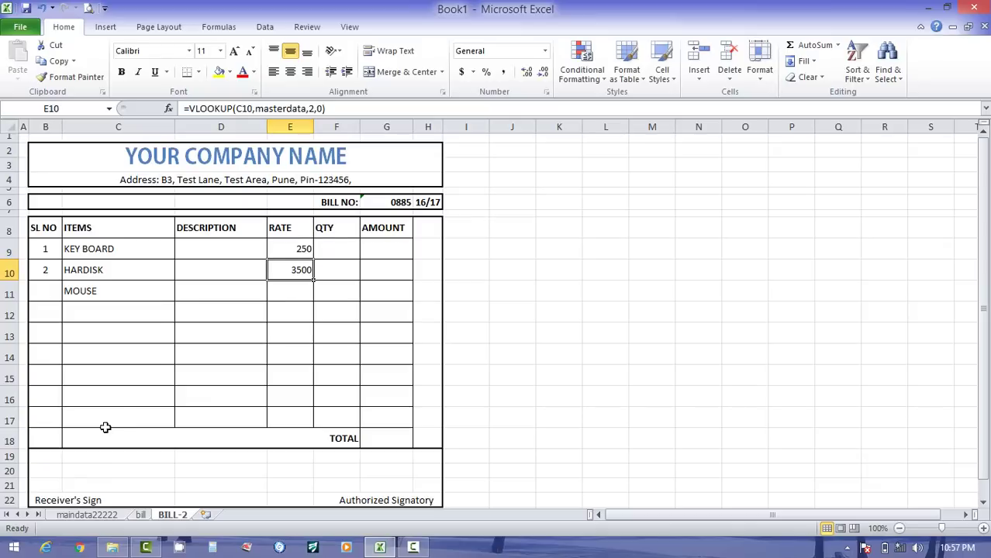
{"action": "left_click", "coordinate": [58, 514]}
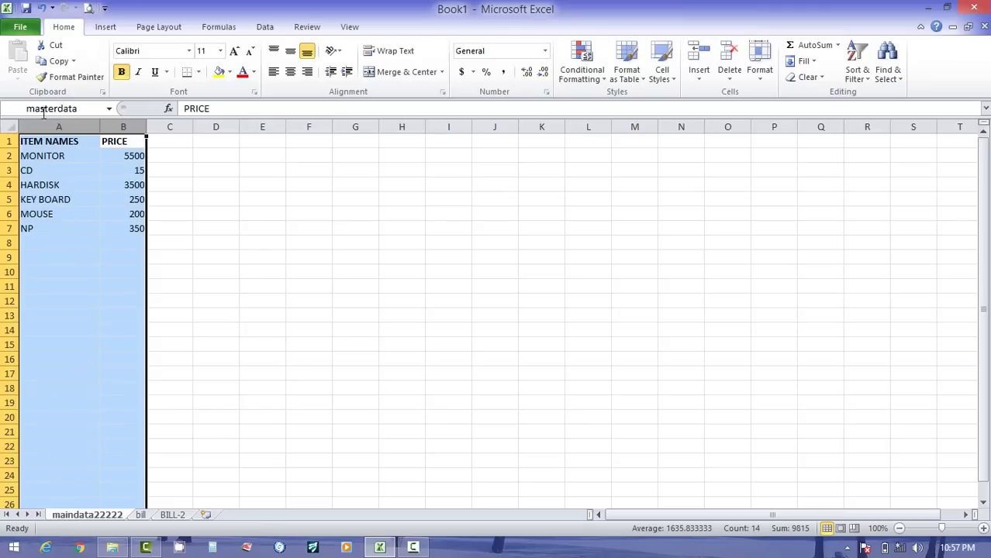
- Fill the VLOOKUP rate formula from E10 down through E14 on the BILL-2 sheet
{"action": "left_click", "coordinate": [174, 516]}
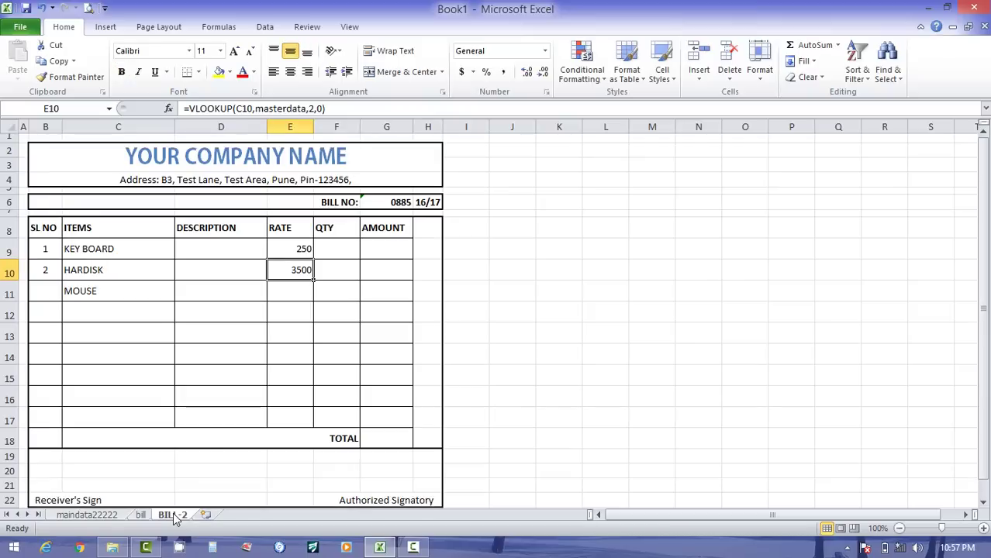
{"action": "left_click", "coordinate": [294, 289]}
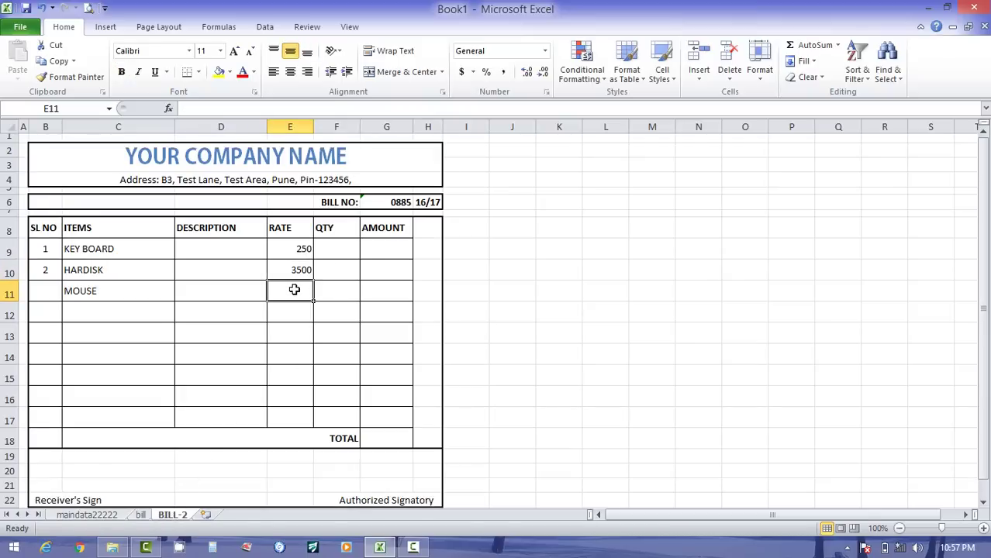
{"action": "left_click", "coordinate": [304, 268]}
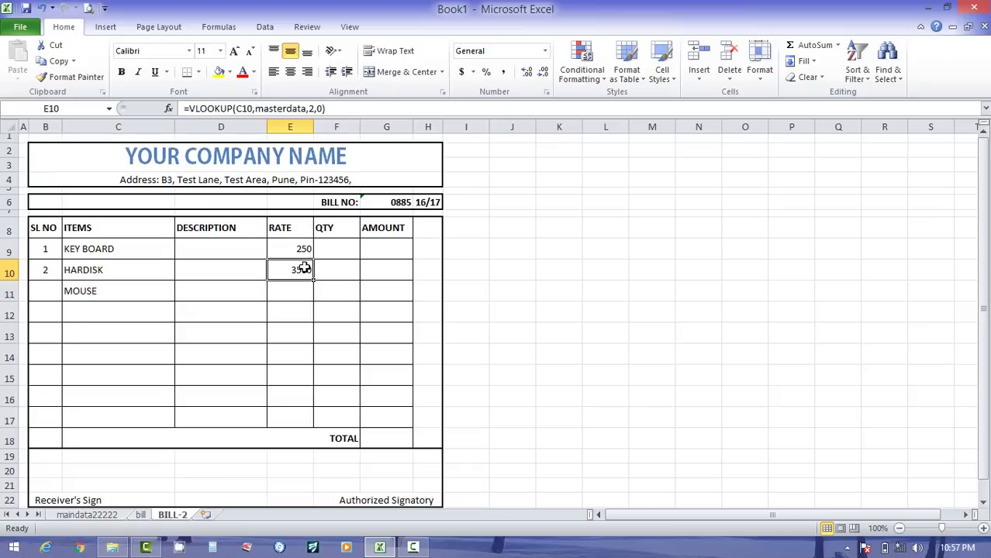
{"action": "left_click_drag", "start_coordinate": [303, 268], "coordinate": [304, 310]}
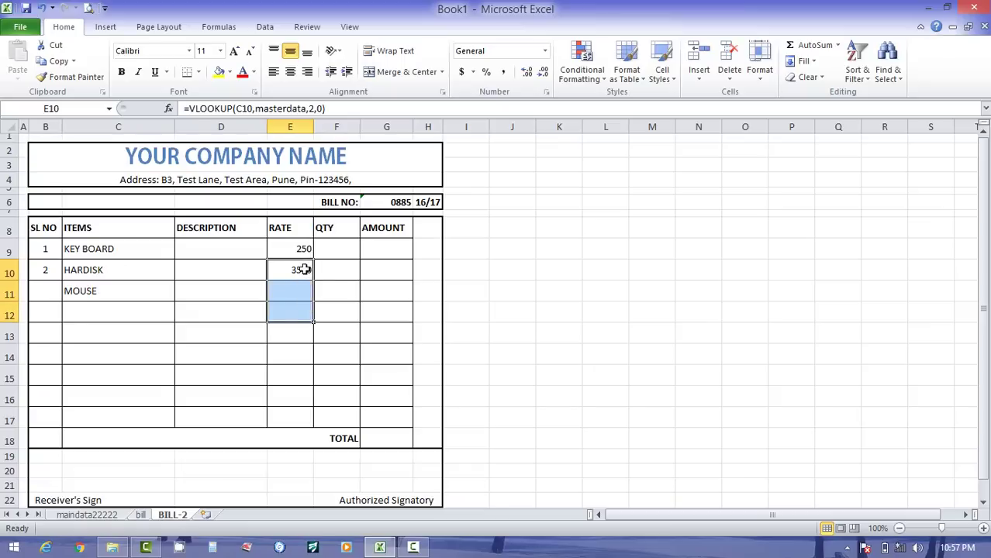
{"action": "left_click", "coordinate": [304, 269]}
{"action": "left_click_drag", "start_coordinate": [304, 270], "coordinate": [304, 289]}
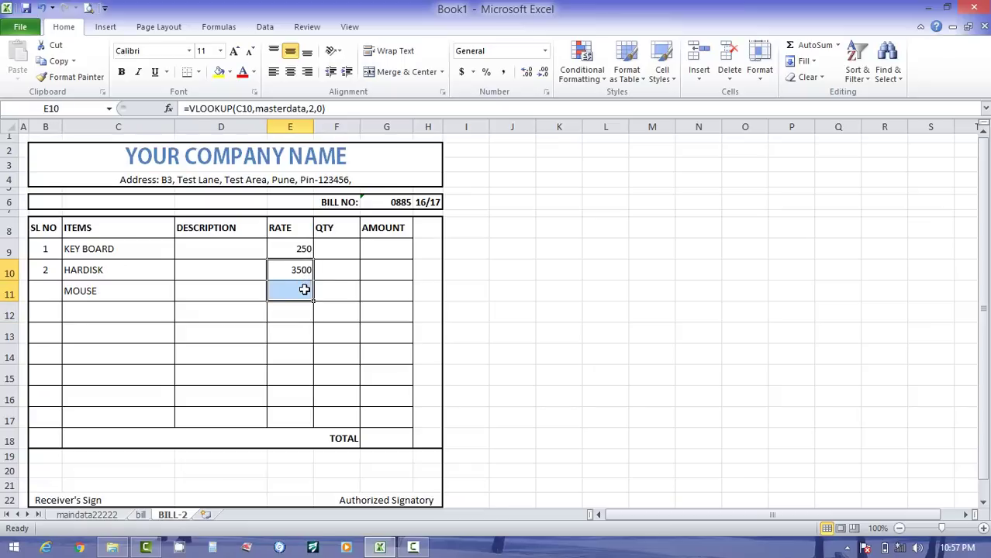
{"action": "key", "text": "shift+Down"}
{"action": "key", "text": "shift+Down"}
{"action": "key", "text": "shift+Down"}
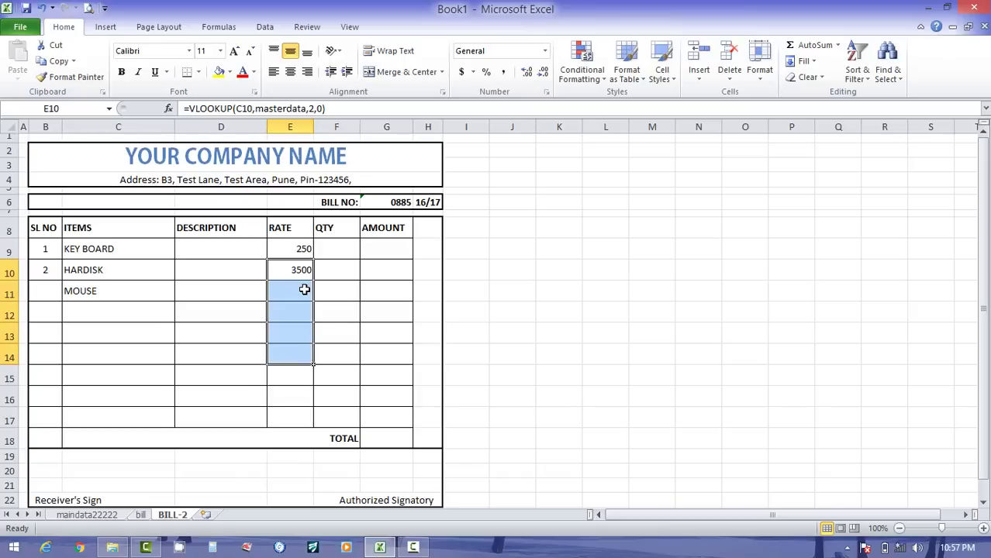
{"action": "key", "text": "ctrl+d"}
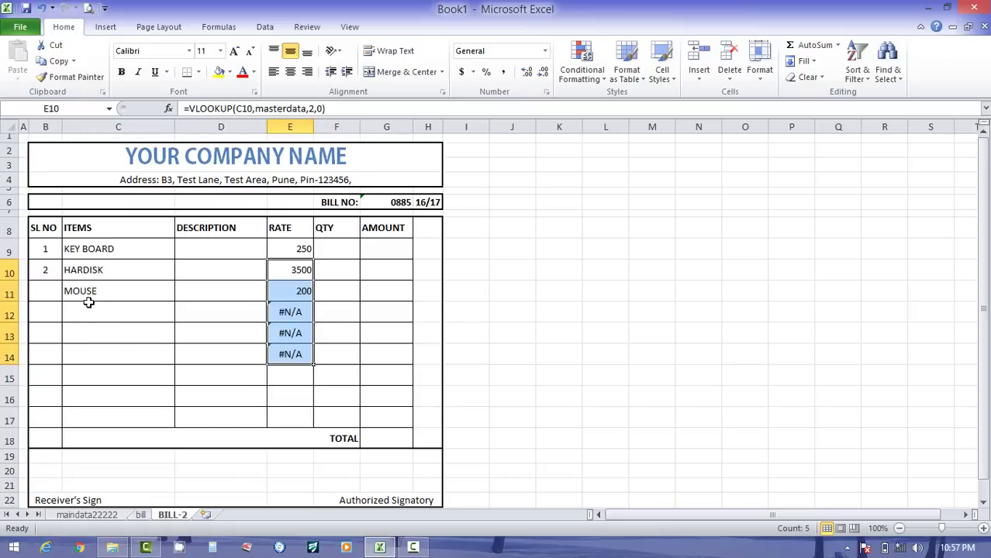
- Copy the HARDISK item from C10 into C12 and enter cd in C13 to test the rate lookup
{"action": "left_click", "coordinate": [93, 270]}
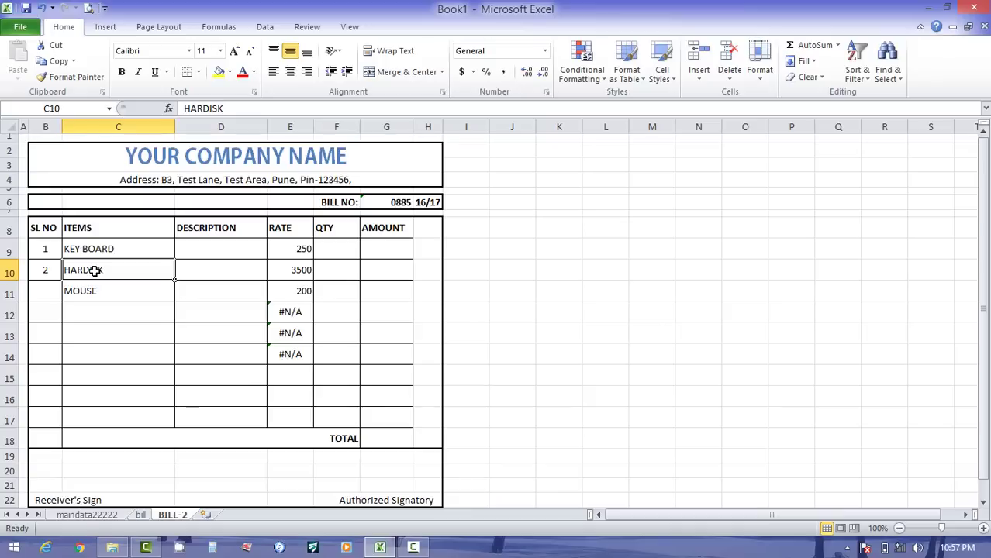
{"action": "key", "text": "ctrl+c"}
{"action": "left_click", "coordinate": [93, 311]}
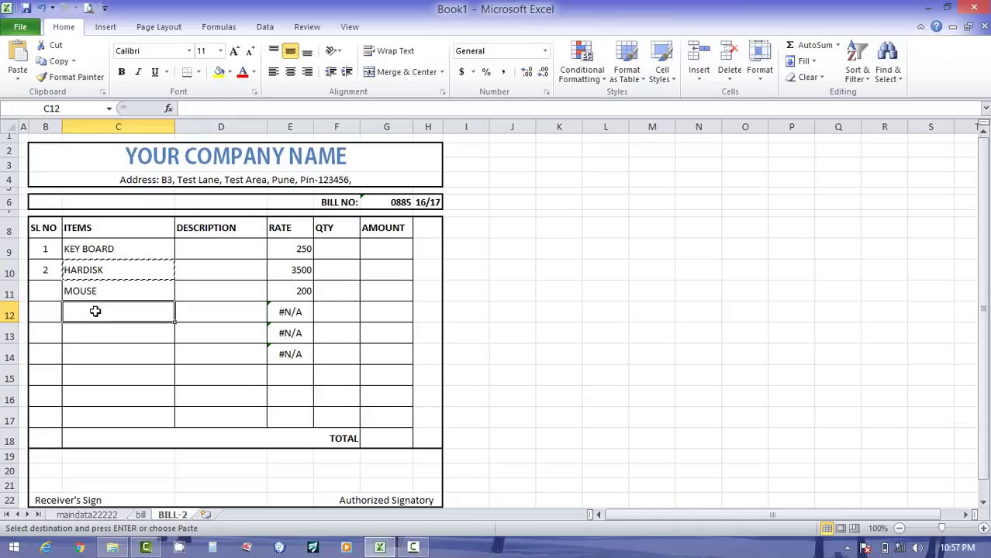
{"action": "key", "text": "Return"}
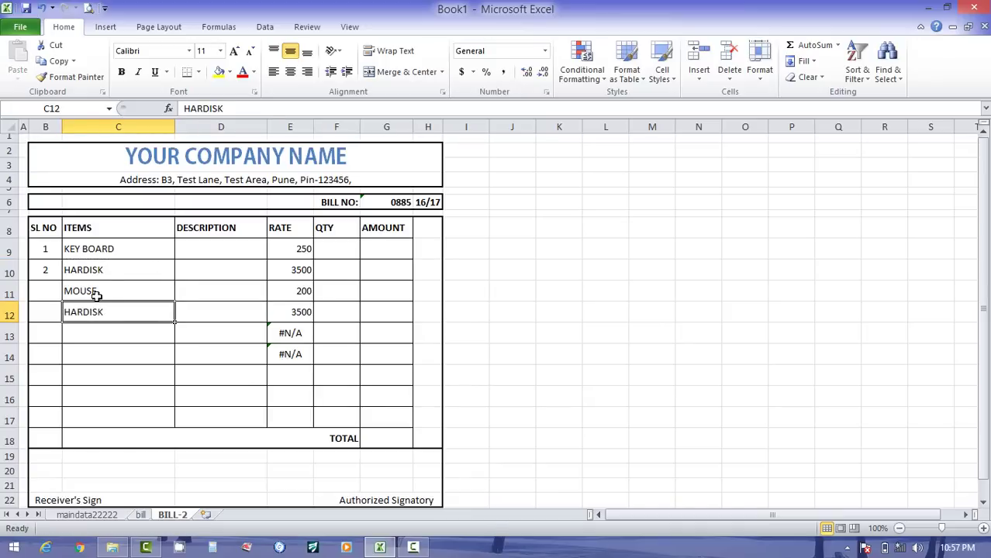
{"action": "left_click", "coordinate": [109, 331]}
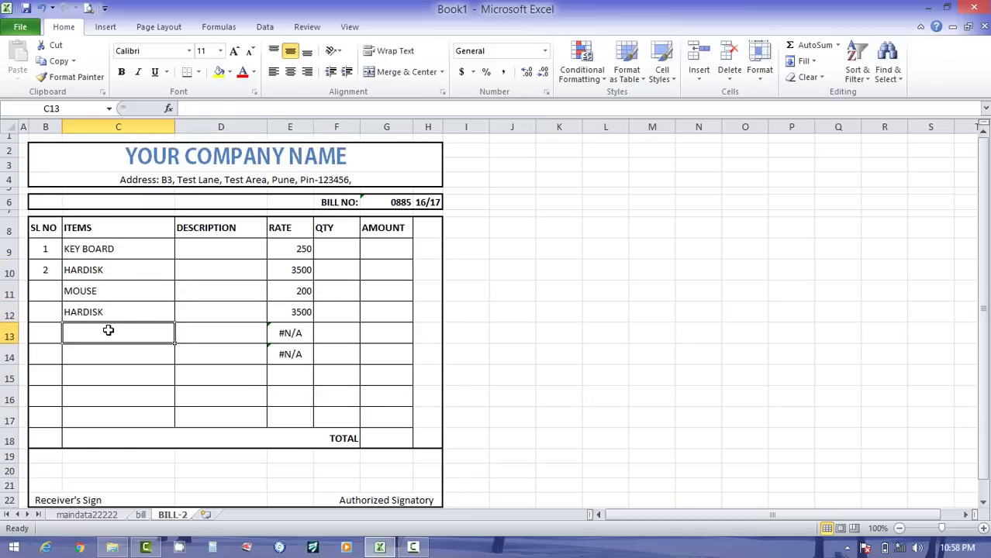
{"action": "type", "text": "cd"}
{"action": "key", "text": "Return"}
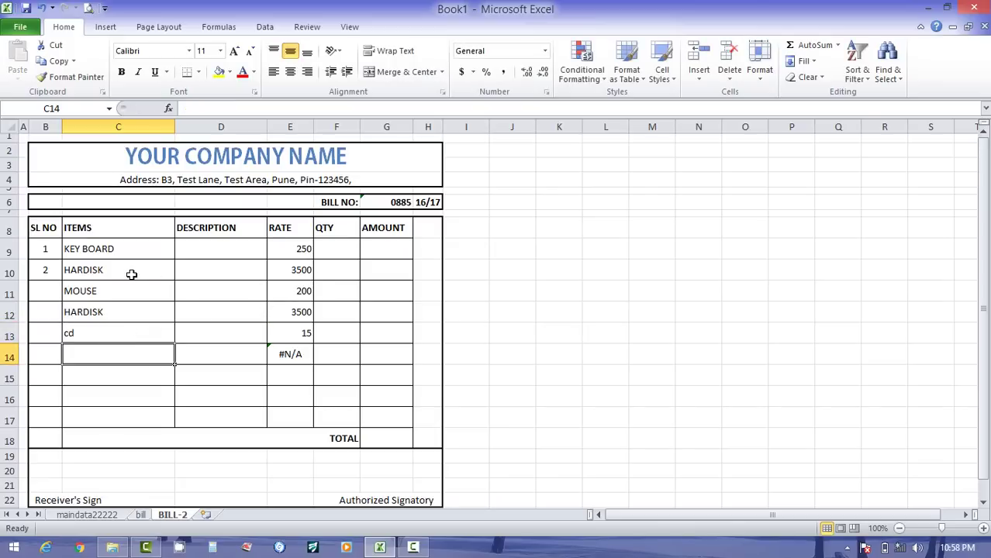
- Fill the SL NO column with serial numbers 1 to 9 in B9:B17
{"action": "left_click_drag", "start_coordinate": [44, 254], "coordinate": [70, 432]}
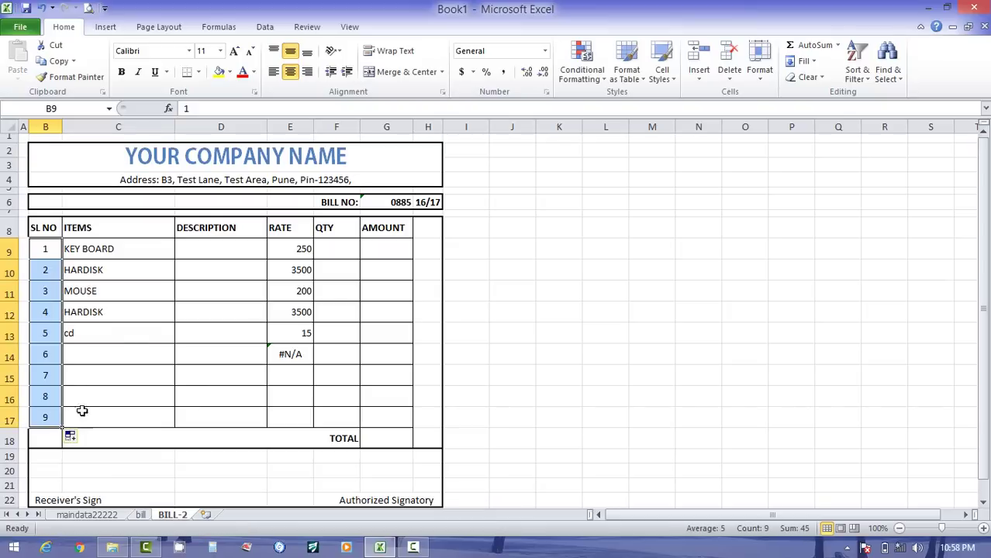
{"action": "left_click", "coordinate": [137, 350]}
{"action": "left_click", "coordinate": [108, 274]}
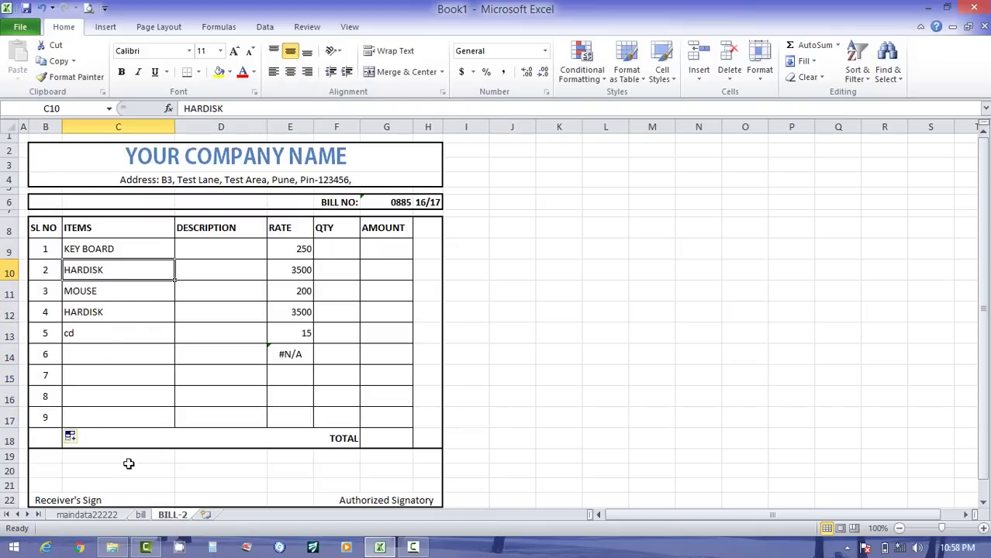
- Examine the item dropdown list in cell C11 of the bill sheet, keeping HARDISK selected
{"action": "left_click", "coordinate": [140, 515]}
{"action": "left_click", "coordinate": [109, 288]}
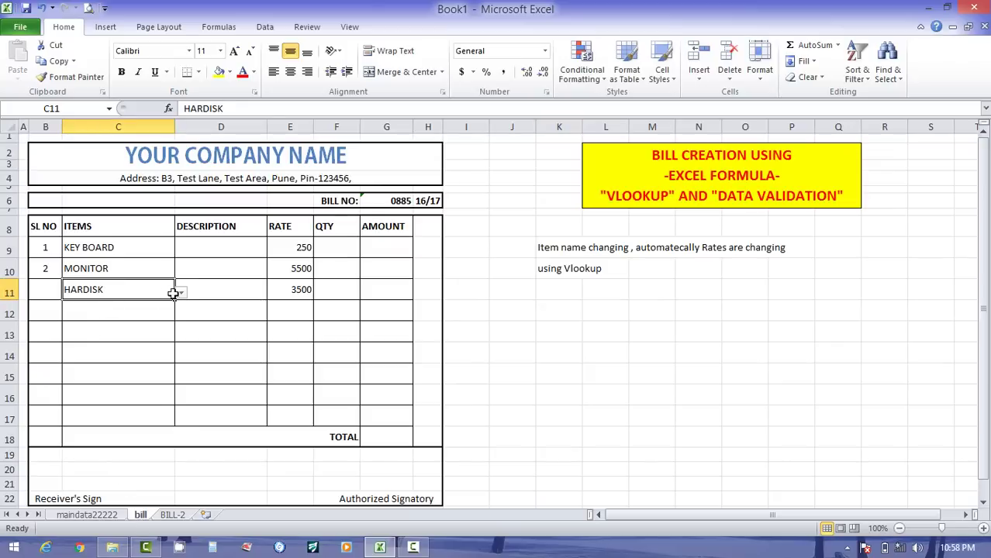
{"action": "left_click", "coordinate": [180, 295]}
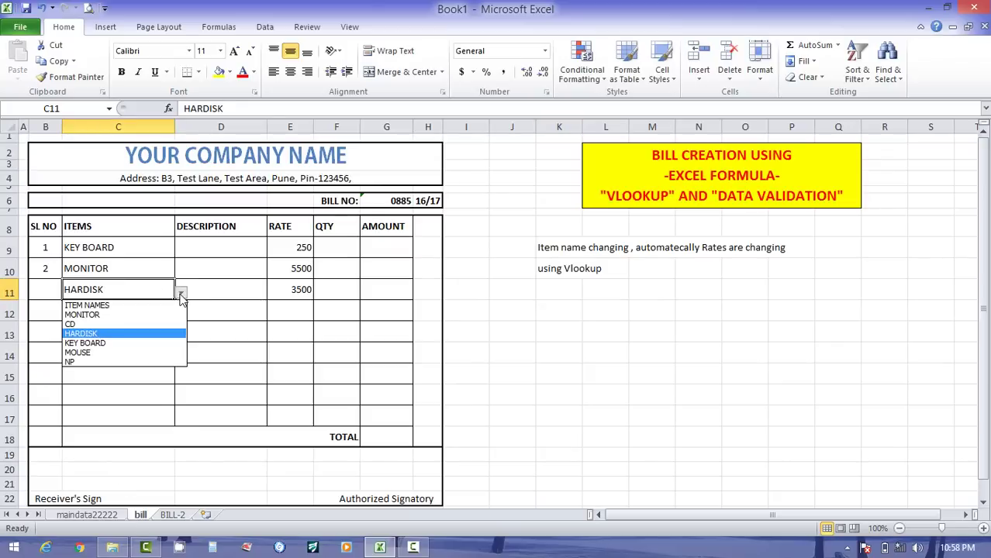
{"action": "left_click", "coordinate": [153, 335]}
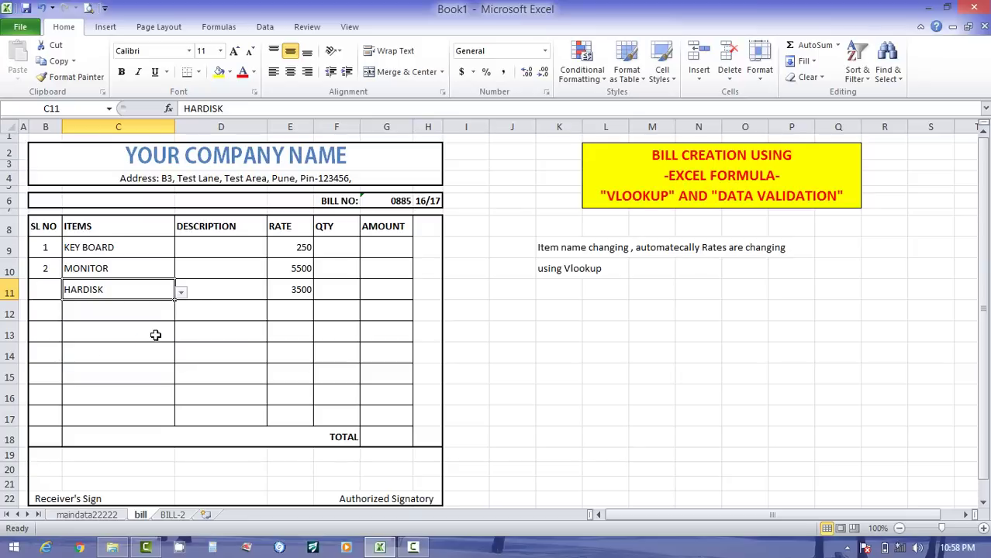
- Clear the item names from C9:C14 on the BILL-2 sheet
{"action": "left_click", "coordinate": [172, 515]}
{"action": "left_click", "coordinate": [155, 256]}
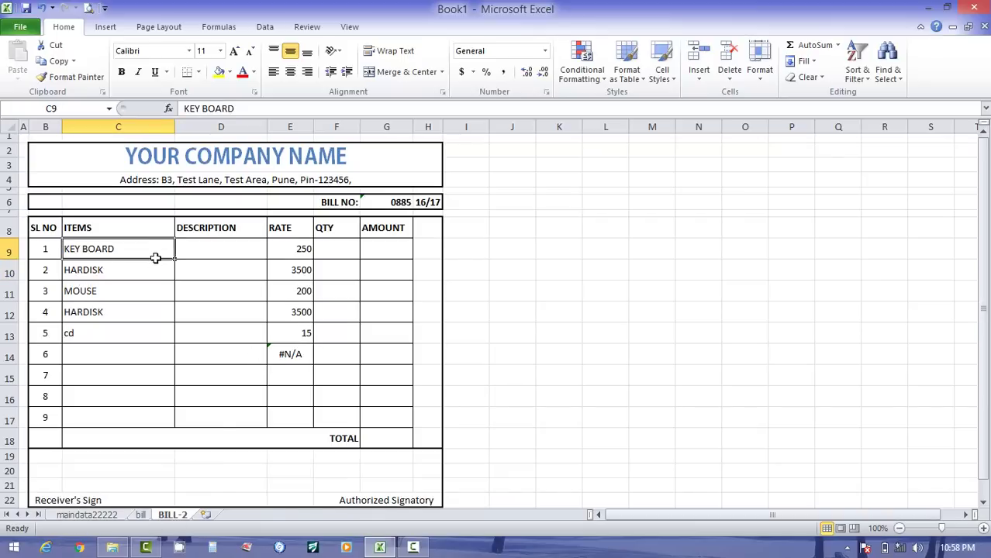
{"action": "left_click_drag", "start_coordinate": [155, 258], "coordinate": [164, 354]}
{"action": "key", "text": "Delete"}
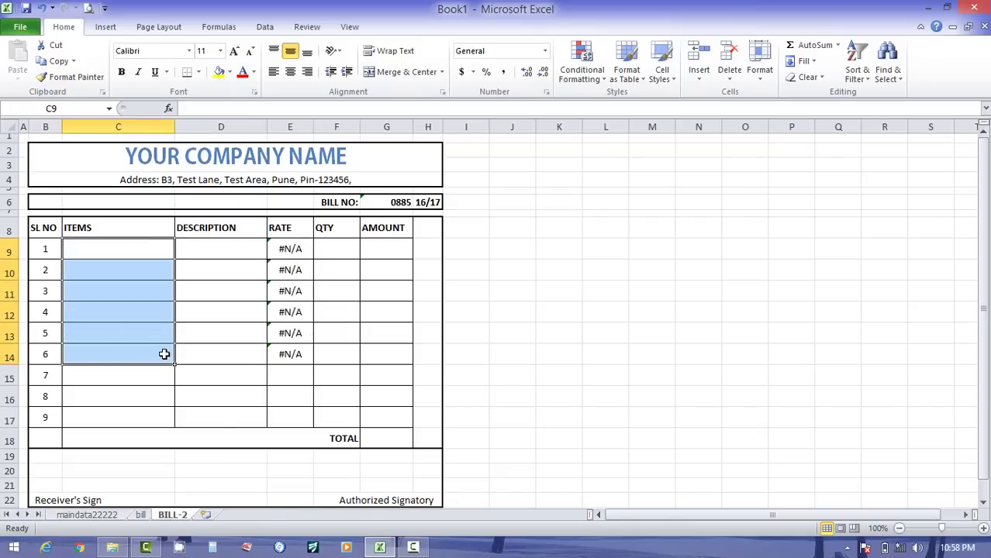
- Enter the note "data validation" in cell L8 beside the bill
{"action": "left_click_drag", "start_coordinate": [111, 248], "coordinate": [107, 406]}
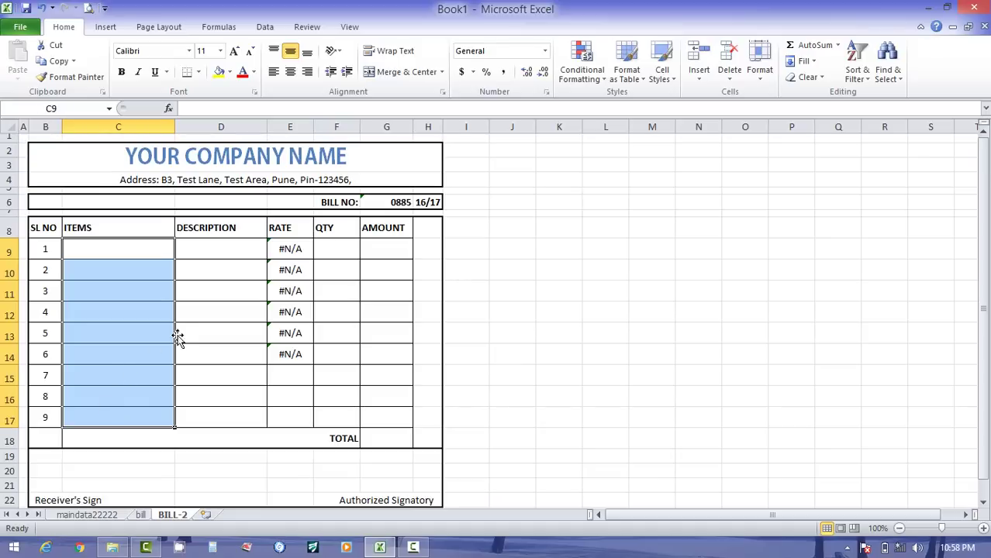
{"action": "left_click", "coordinate": [265, 27]}
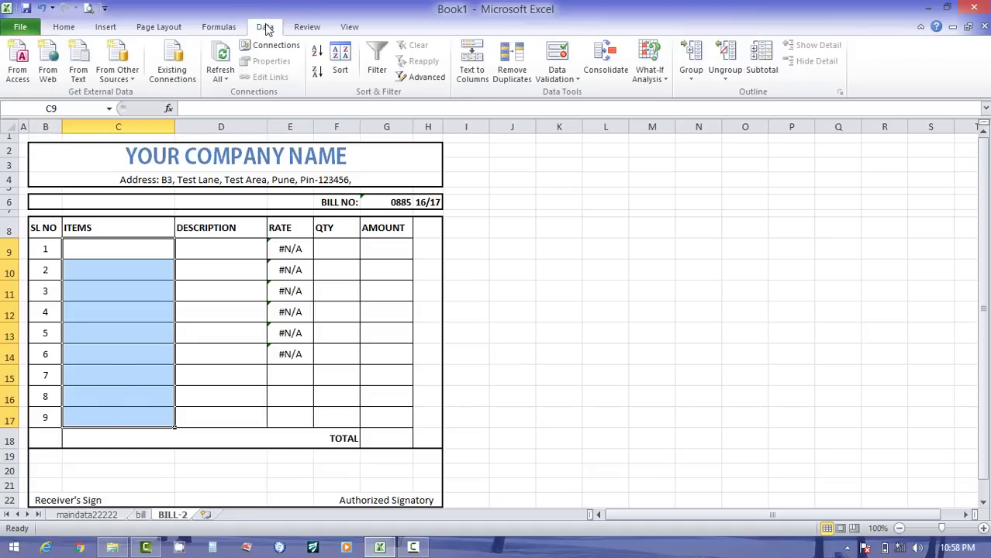
{"action": "left_click", "coordinate": [590, 238]}
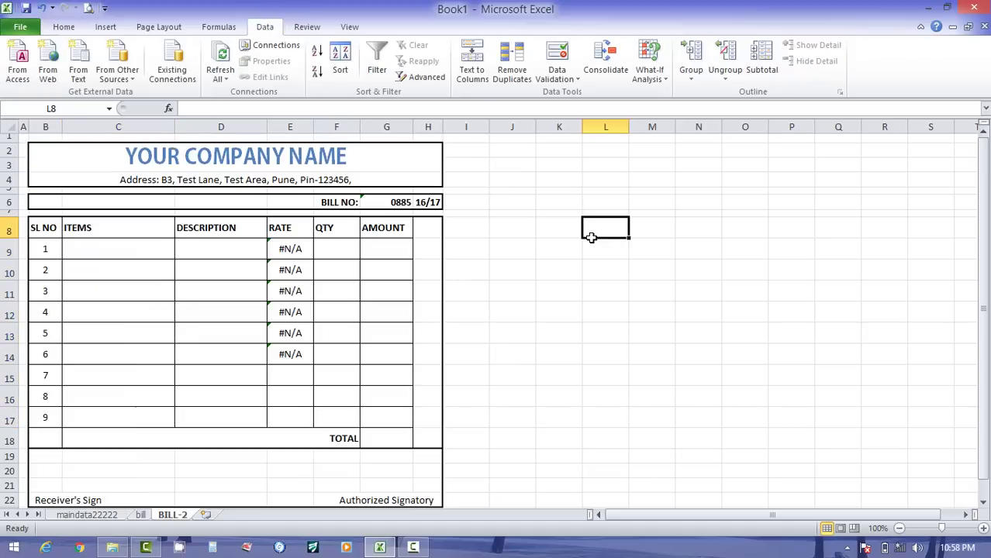
{"action": "type", "text": "data "}
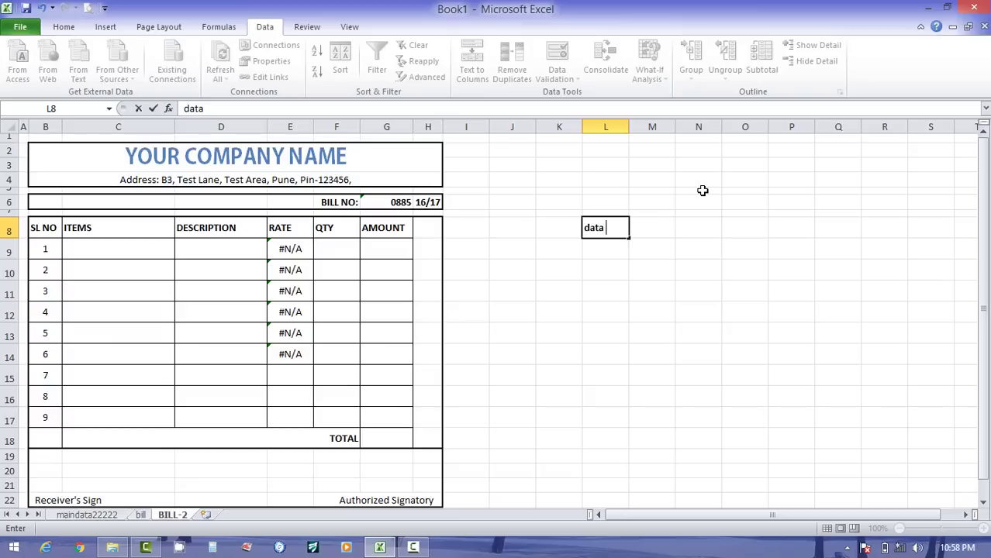
{"action": "type", "text": "validation"}
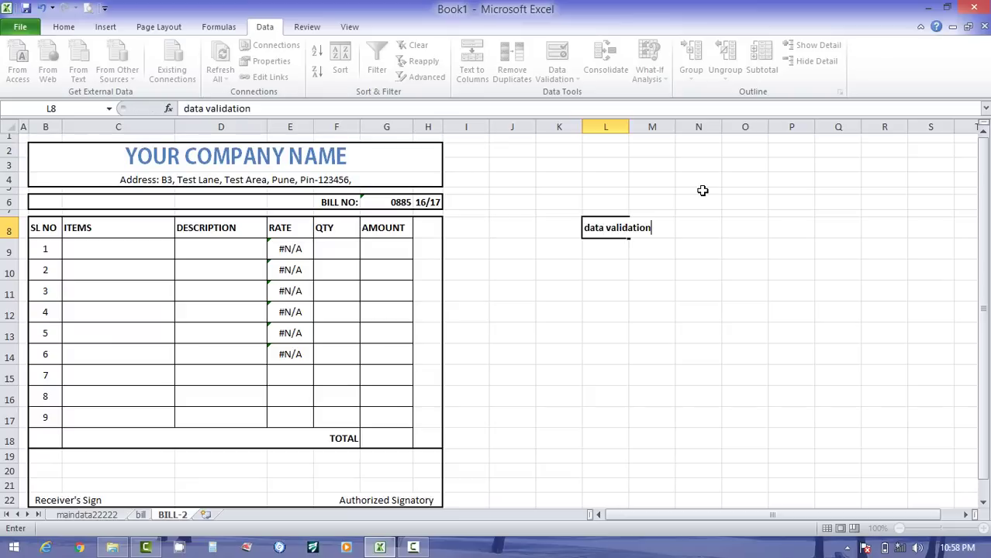
{"action": "key", "text": "Return"}
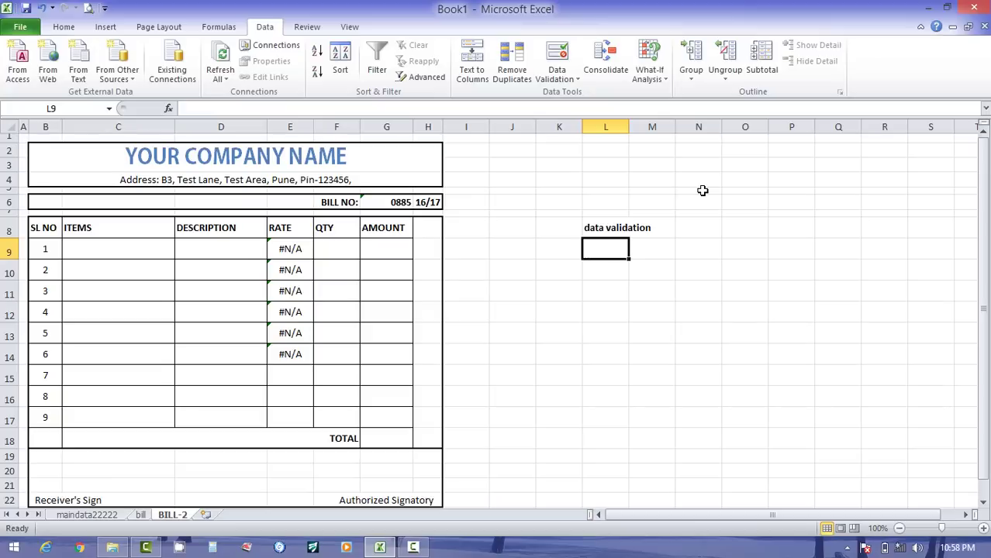
- Open data validation for item cells C9:C17 and set the allowed type to List
{"action": "left_click", "coordinate": [151, 248]}
{"action": "left_click_drag", "start_coordinate": [150, 278], "coordinate": [155, 417]}
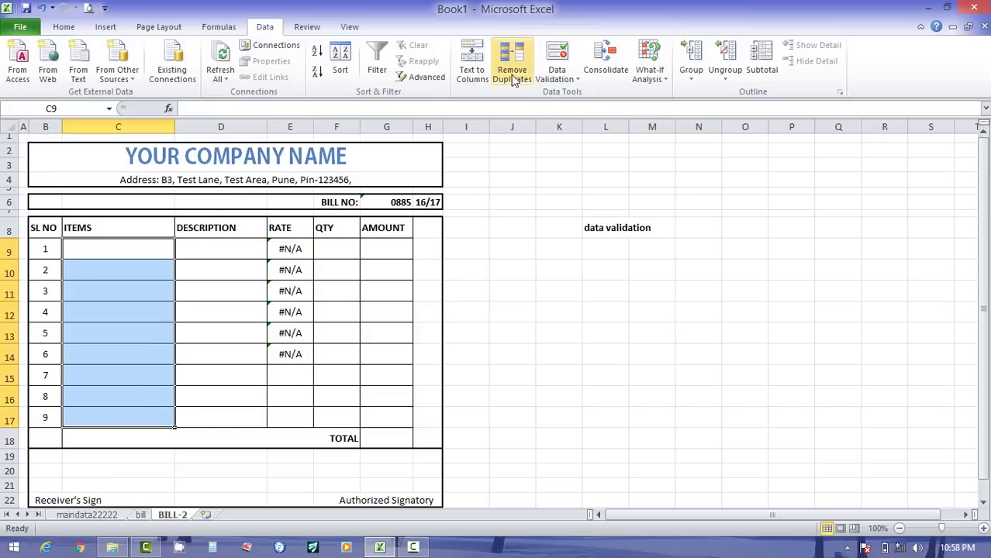
{"action": "left_click", "coordinate": [558, 79]}
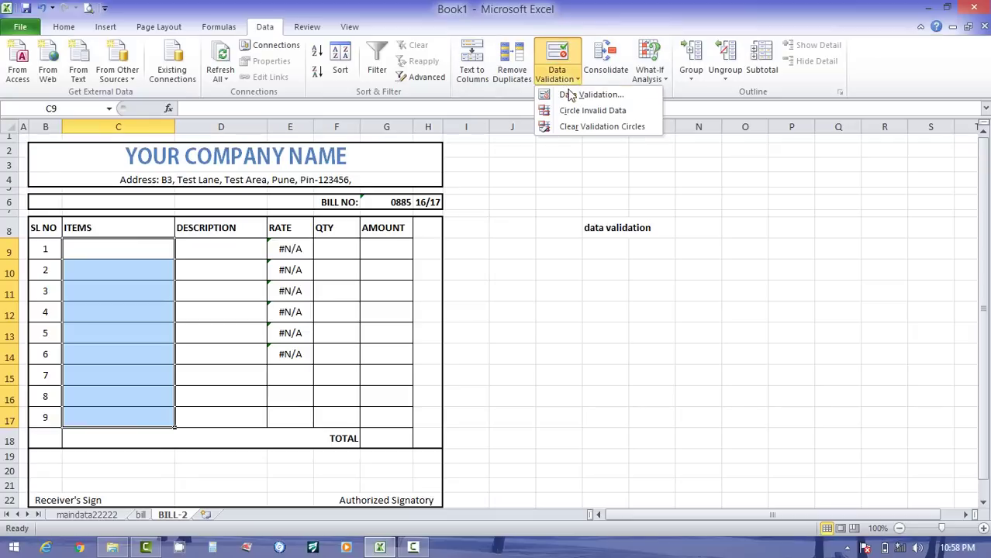
{"action": "left_click", "coordinate": [570, 95]}
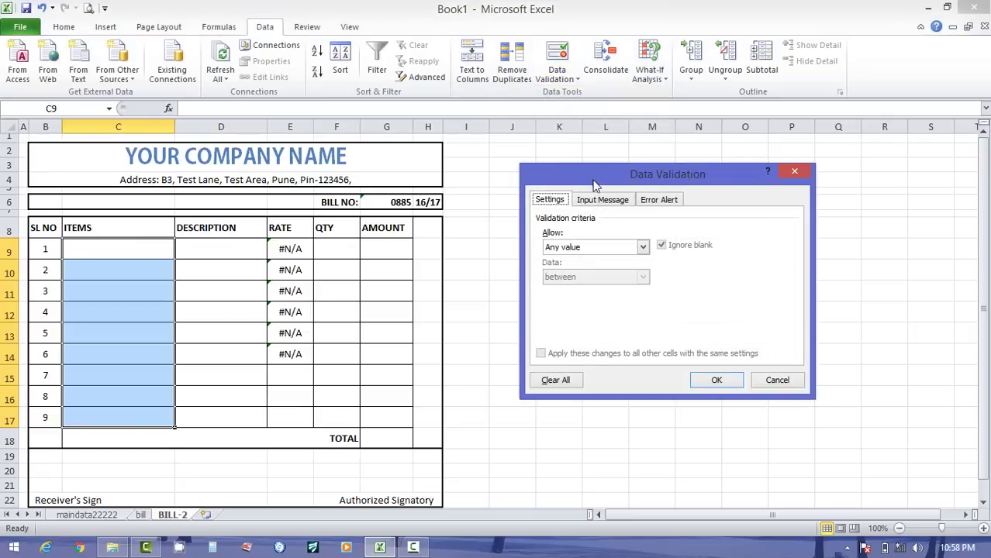
{"action": "left_click", "coordinate": [576, 247]}
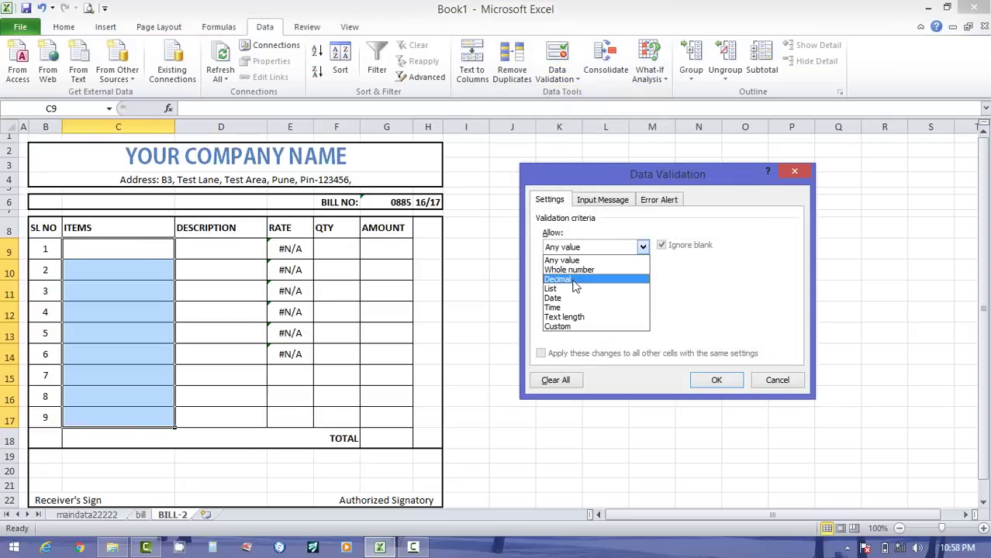
{"action": "left_click", "coordinate": [575, 283]}
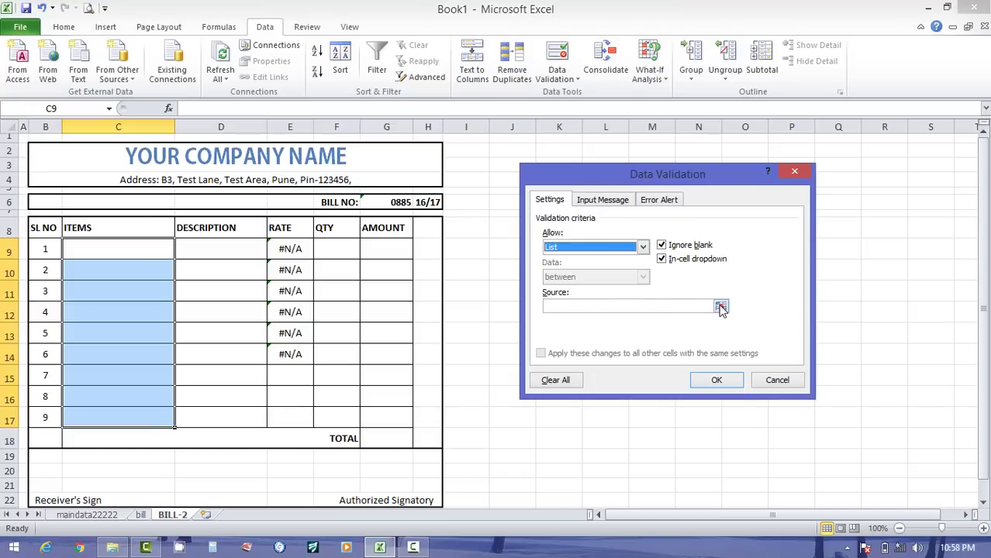
- Set the list source to column A of the maindata22222 sheet (=maindata22222!$A:$A) and apply the validation
{"action": "left_click", "coordinate": [721, 308]}
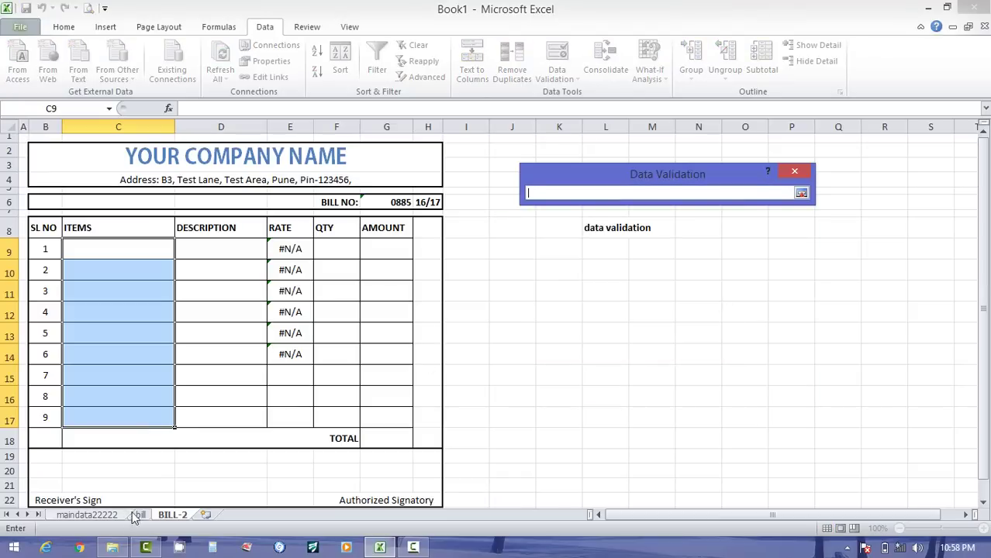
{"action": "left_click", "coordinate": [105, 518]}
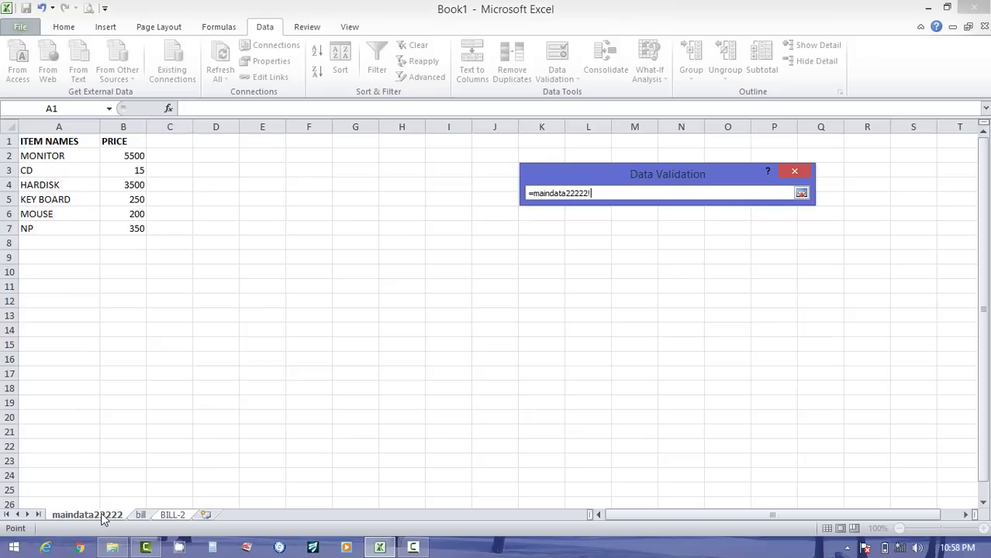
{"action": "left_click", "coordinate": [66, 126]}
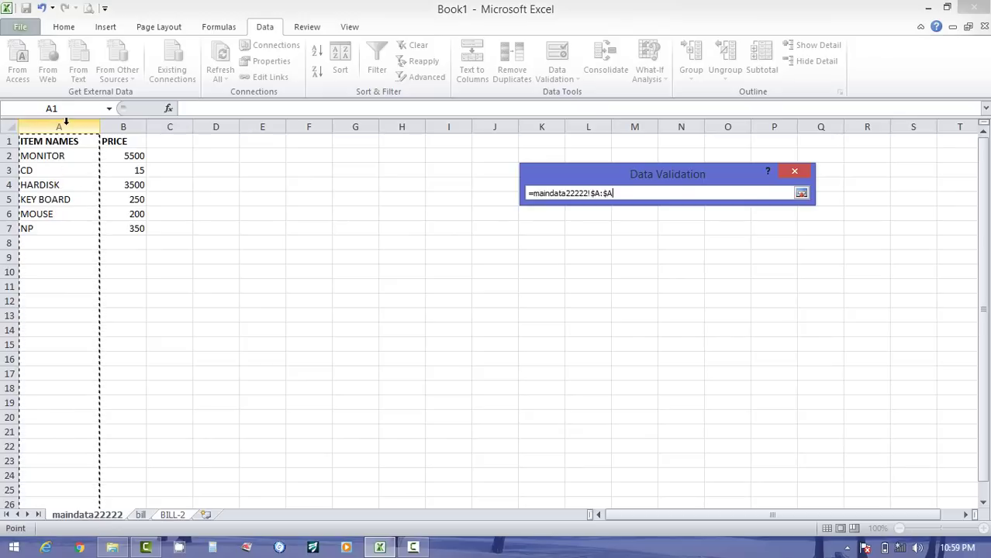
{"action": "left_click", "coordinate": [802, 193]}
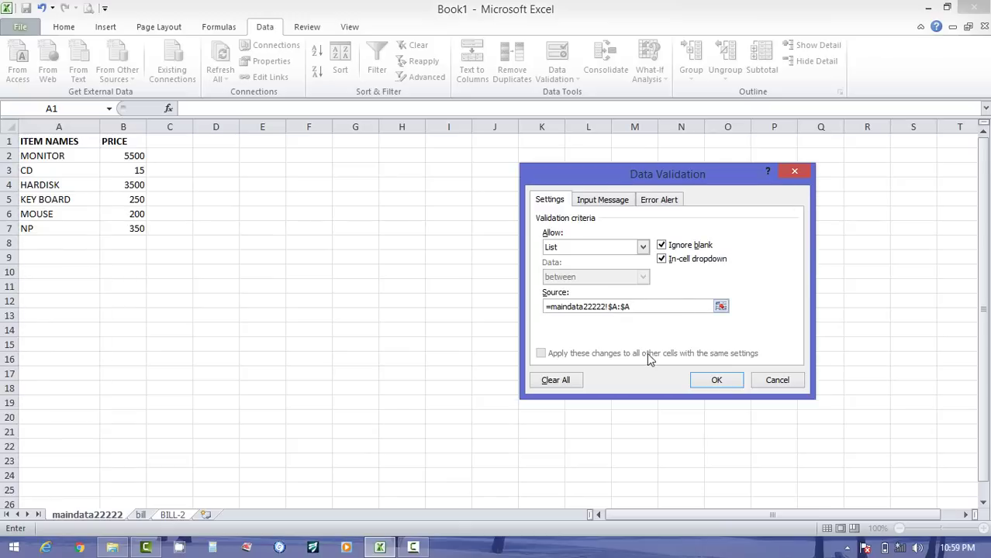
{"action": "left_click", "coordinate": [700, 379]}
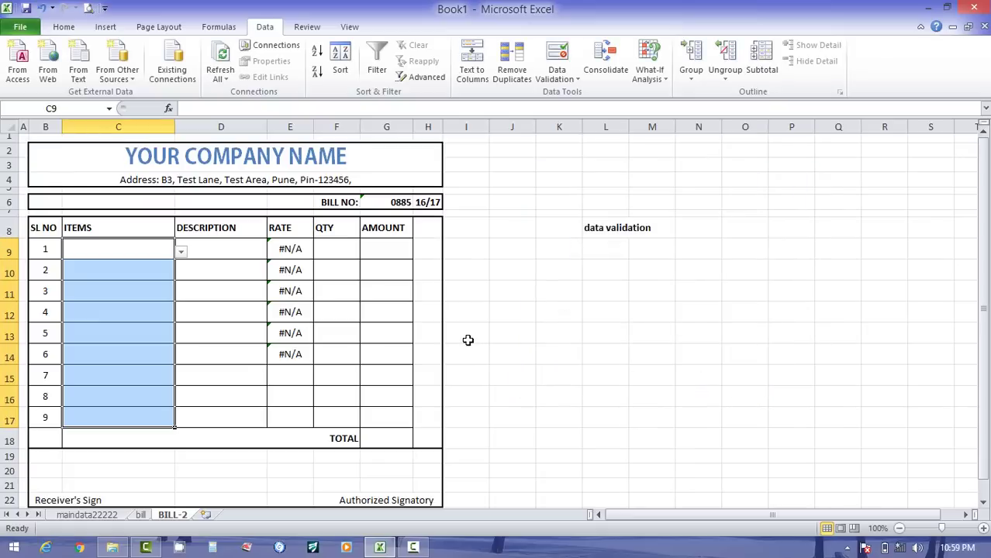
- Choose CD, MOUSE, HARDISK and MOUSE from the item dropdowns in cells C9 to C12
{"action": "left_click", "coordinate": [155, 254]}
{"action": "left_click", "coordinate": [183, 252]}
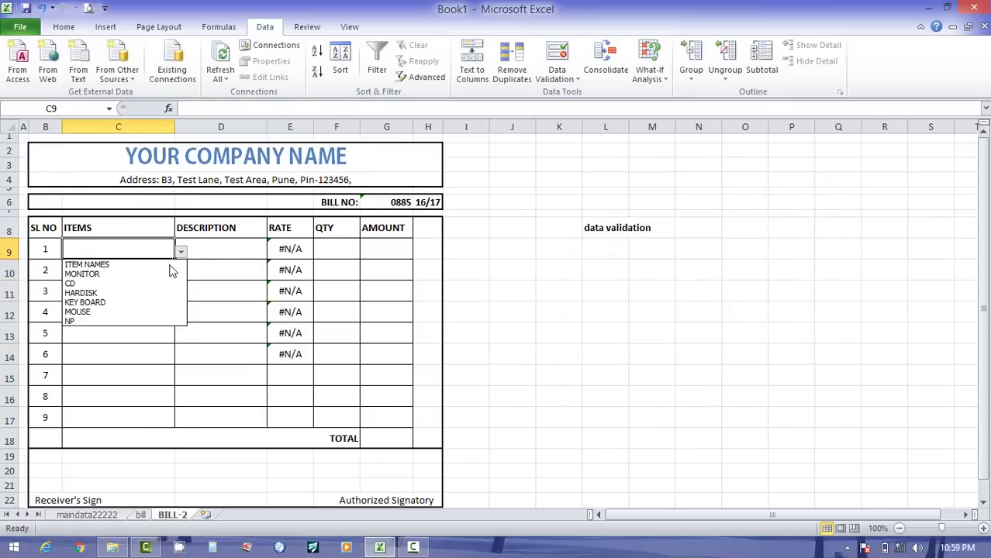
{"action": "left_click", "coordinate": [148, 286]}
{"action": "left_click", "coordinate": [148, 276]}
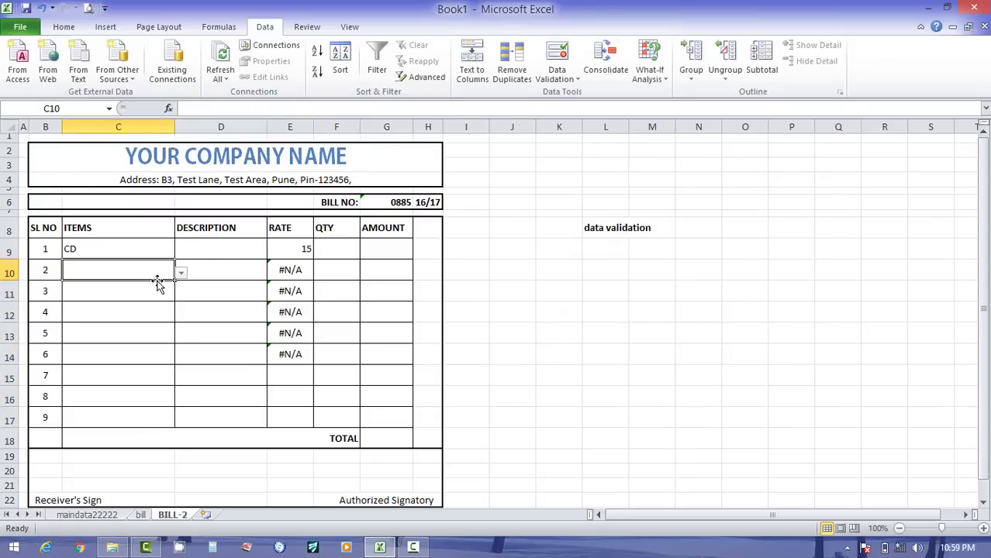
{"action": "left_click", "coordinate": [181, 273]}
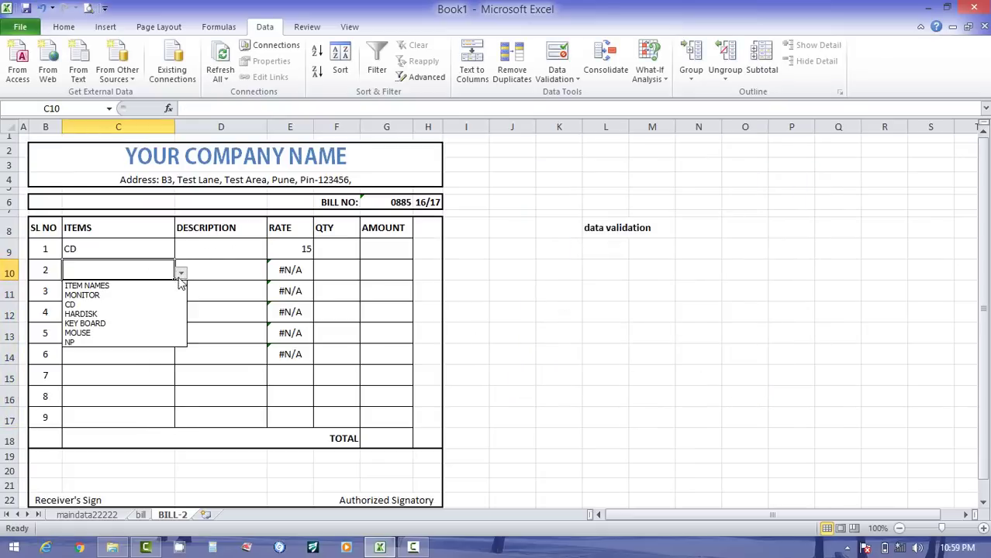
{"action": "left_click", "coordinate": [148, 334]}
{"action": "left_click", "coordinate": [148, 292]}
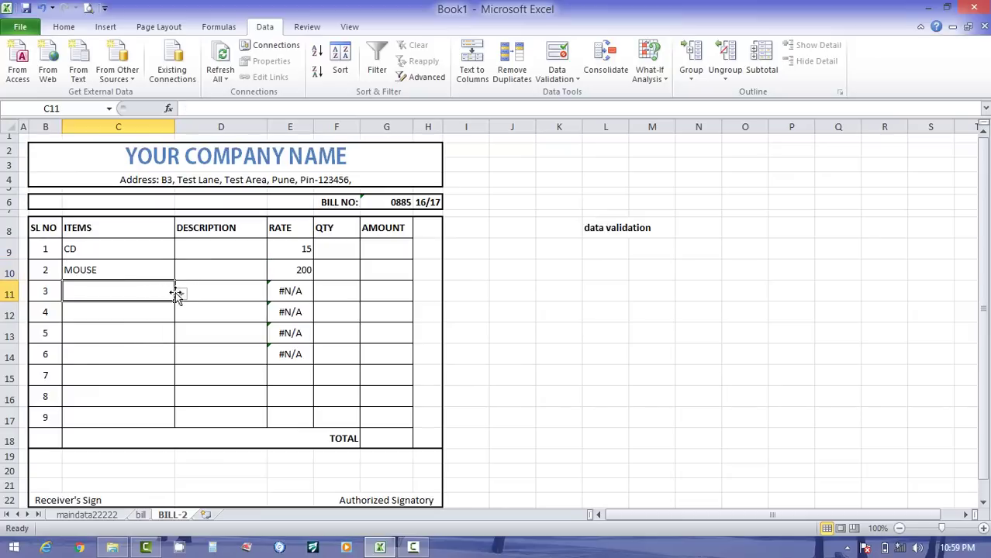
{"action": "left_click", "coordinate": [179, 292]}
{"action": "left_click", "coordinate": [148, 338]}
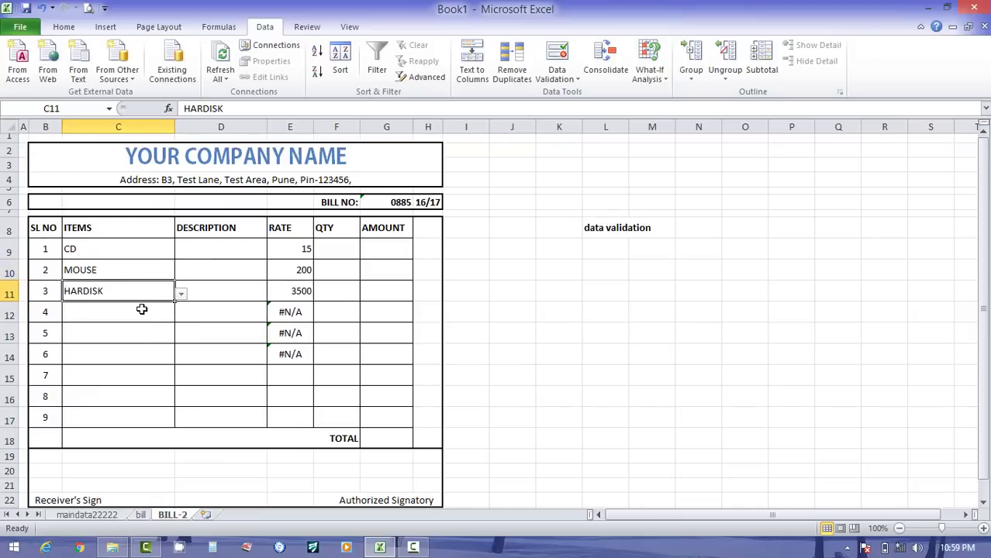
{"action": "left_click", "coordinate": [142, 309]}
{"action": "left_click", "coordinate": [181, 314]}
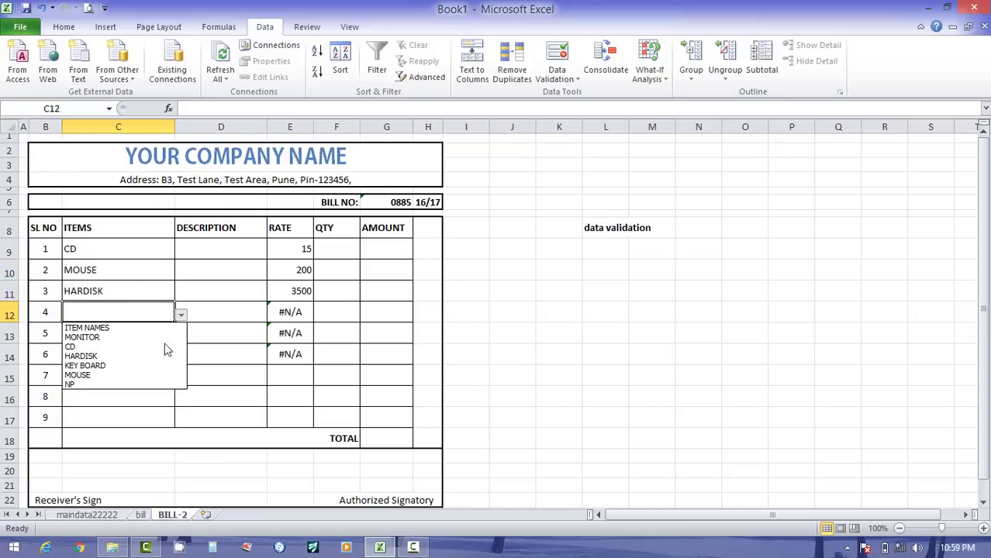
{"action": "left_click", "coordinate": [139, 375]}
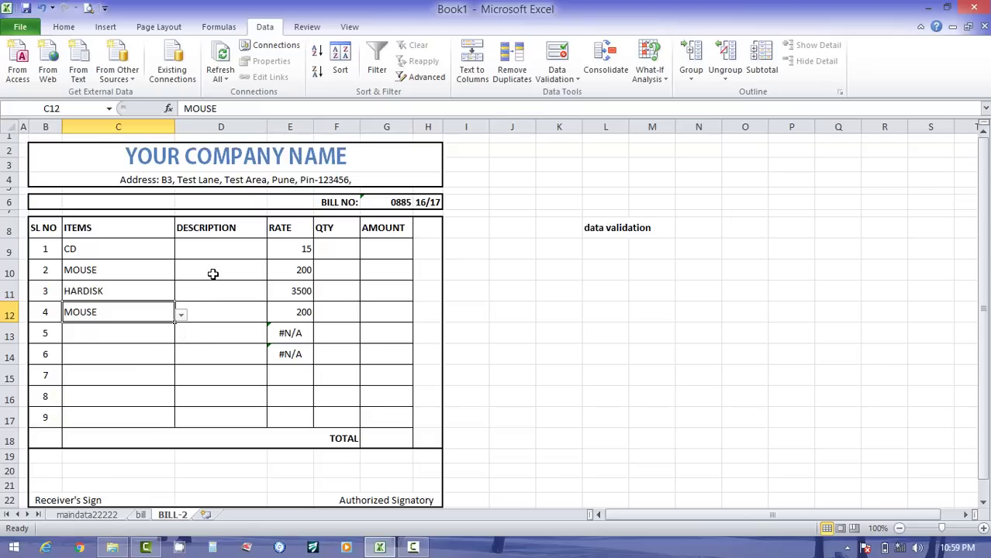
- Enter the description "sony" and a quantity of 10 for the CD in row 9
{"action": "left_click", "coordinate": [250, 252]}
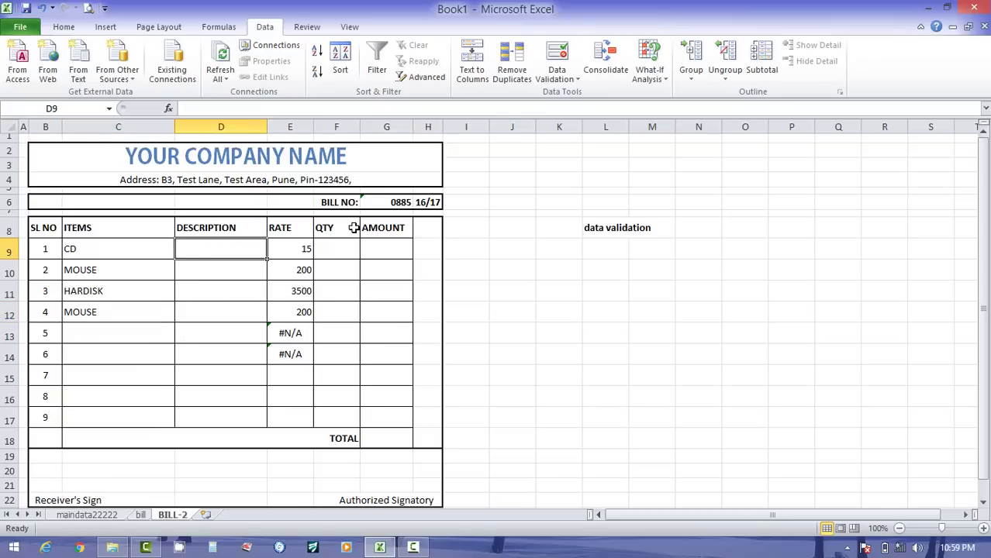
{"action": "type", "text": "sony"}
{"action": "key", "text": "Tab"}
{"action": "key", "text": "Tab"}
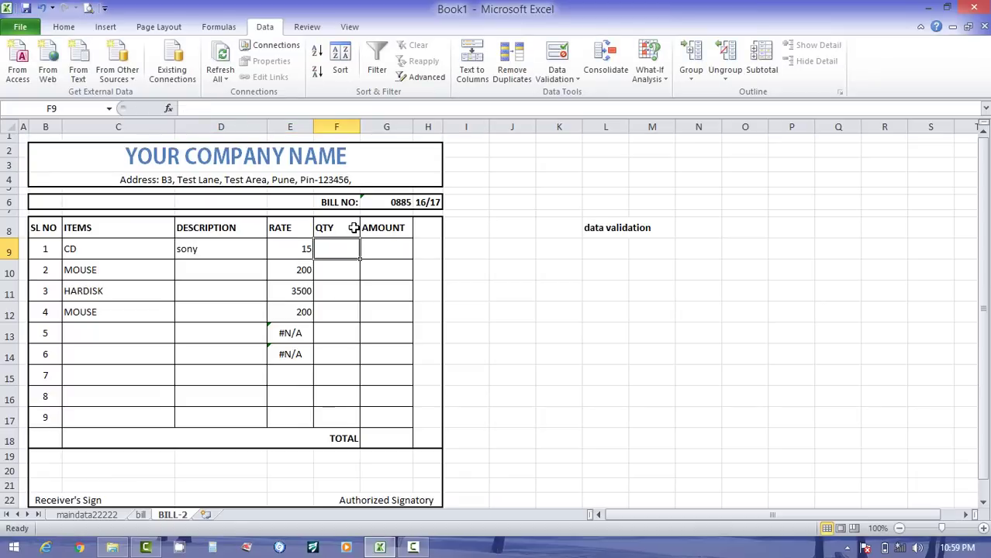
{"action": "type", "text": "10"}
{"action": "key", "text": "Tab"}
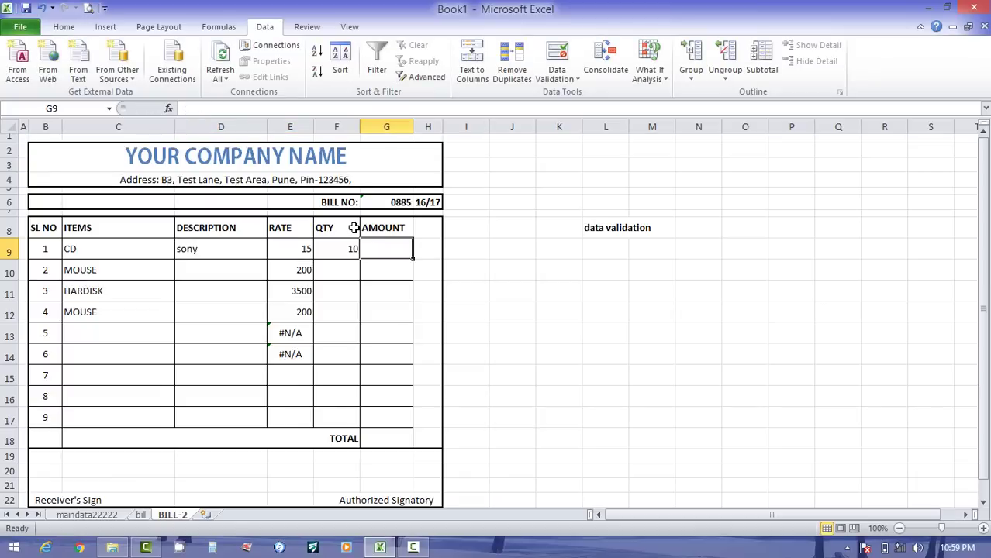
- Calculate the CD's amount in G9 as rate times quantity with the formula =E9*F9
{"action": "type", "text": "="}
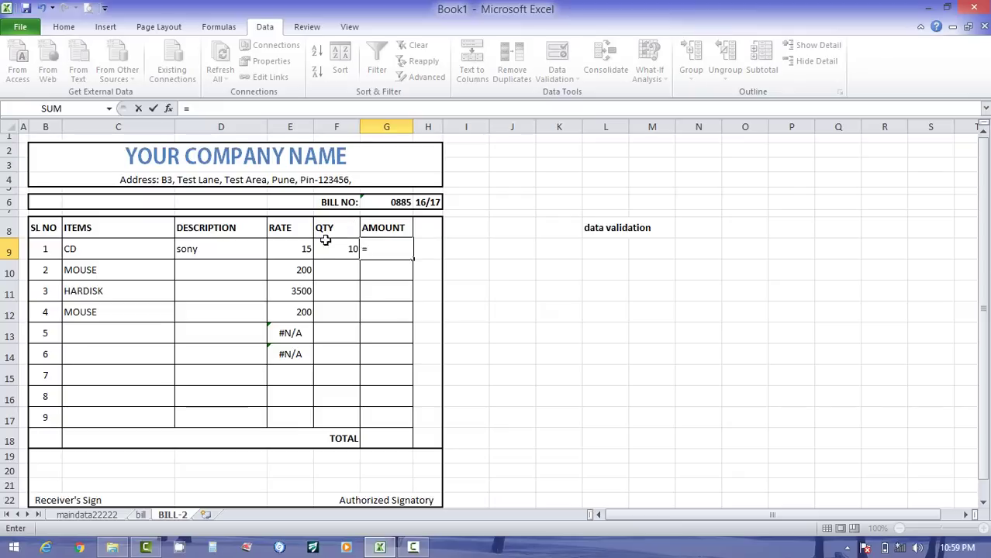
{"action": "left_click", "coordinate": [306, 250]}
{"action": "type", "text": "*"}
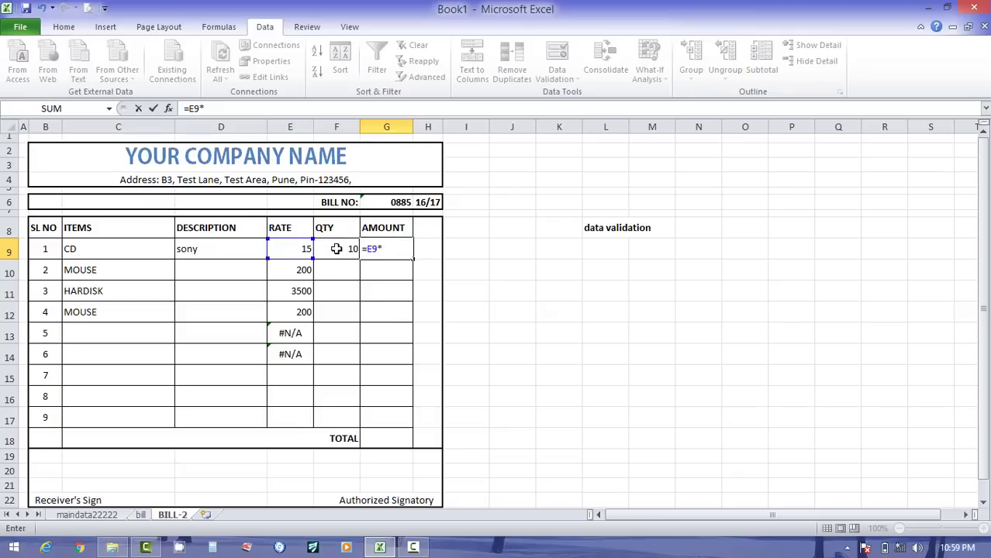
{"action": "left_click", "coordinate": [335, 249]}
{"action": "key", "text": "Return"}
- Copy the amount formula from G9 into cells G10:G15
{"action": "left_click", "coordinate": [398, 250]}
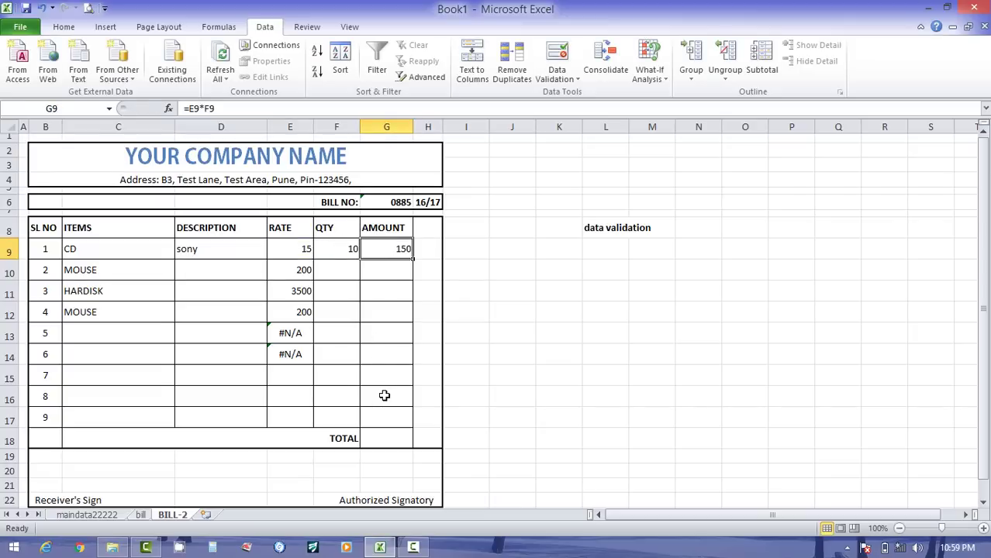
{"action": "key", "text": "ctrl+c"}
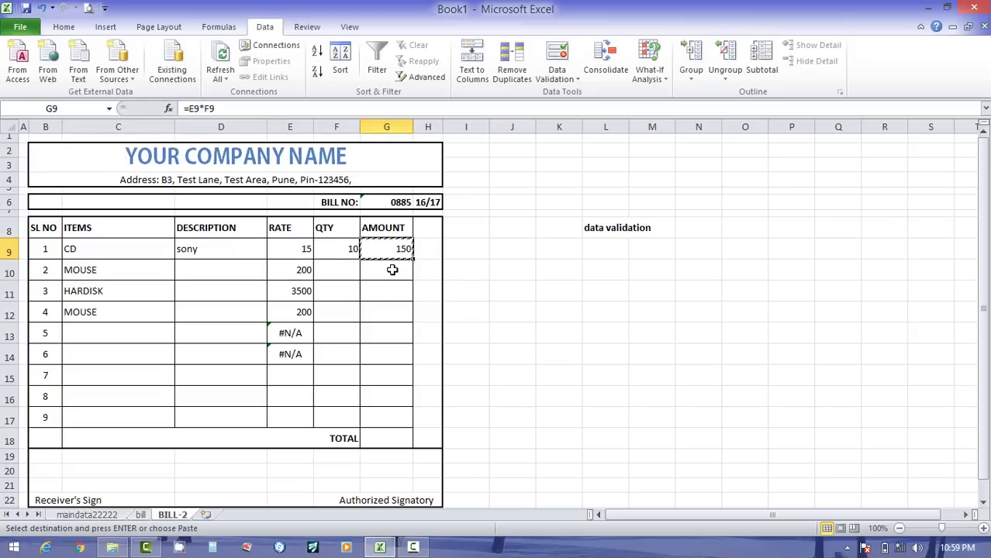
{"action": "left_click_drag", "start_coordinate": [391, 271], "coordinate": [383, 376]}
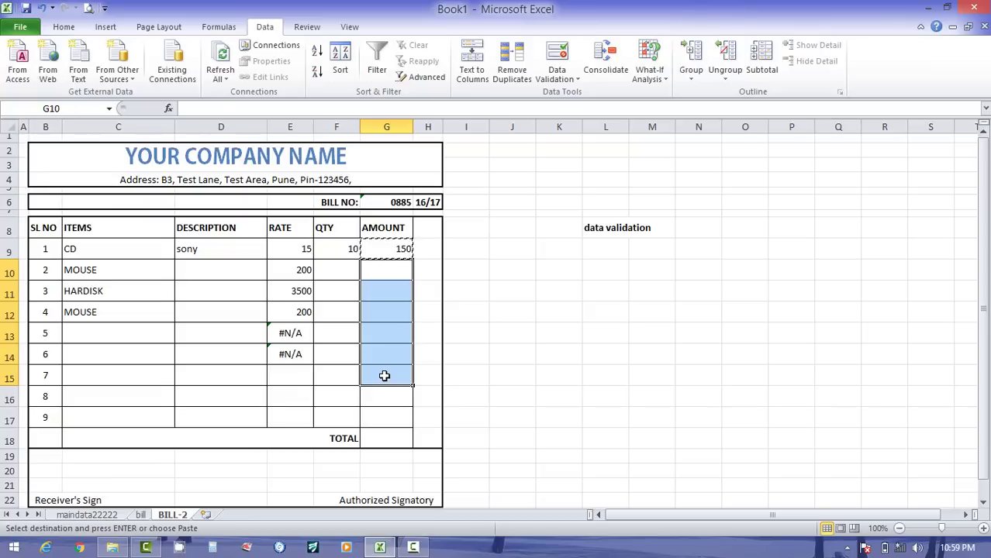
{"action": "key", "text": "Return"}
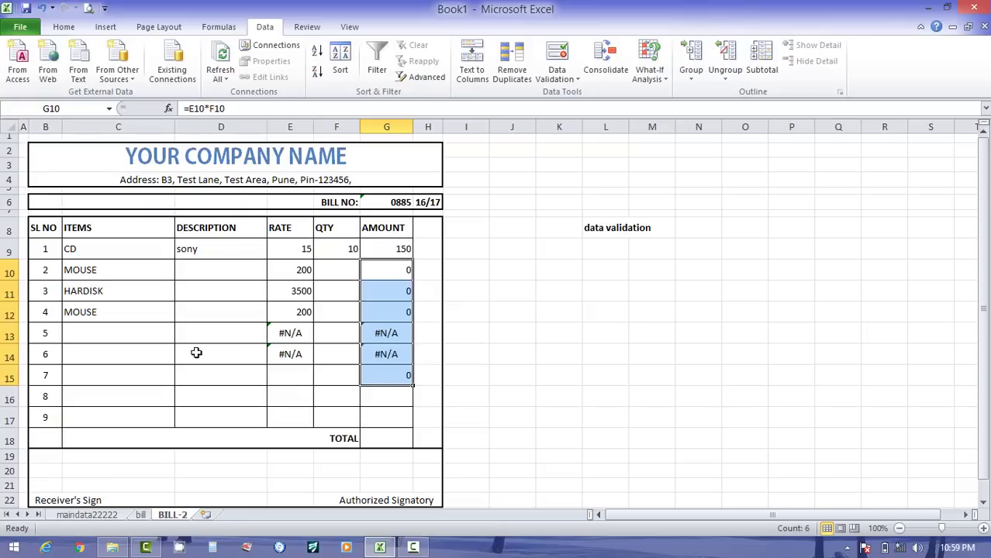
- Choose MOUSE in C13 and KEY BOARD in C14 from the item dropdowns
{"action": "left_click", "coordinate": [163, 335]}
{"action": "left_click", "coordinate": [180, 336]}
{"action": "left_click", "coordinate": [154, 395]}
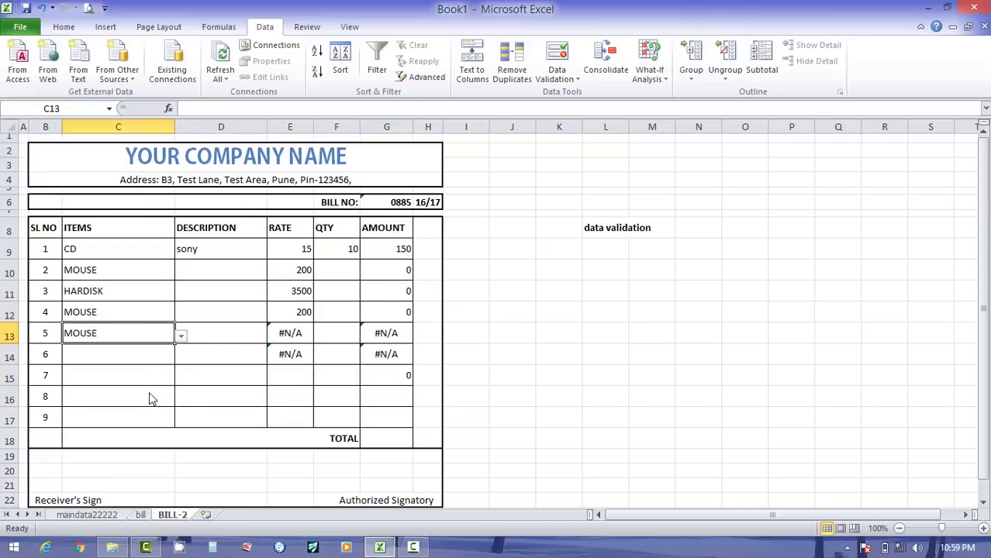
{"action": "left_click", "coordinate": [152, 351]}
{"action": "left_click", "coordinate": [180, 358]}
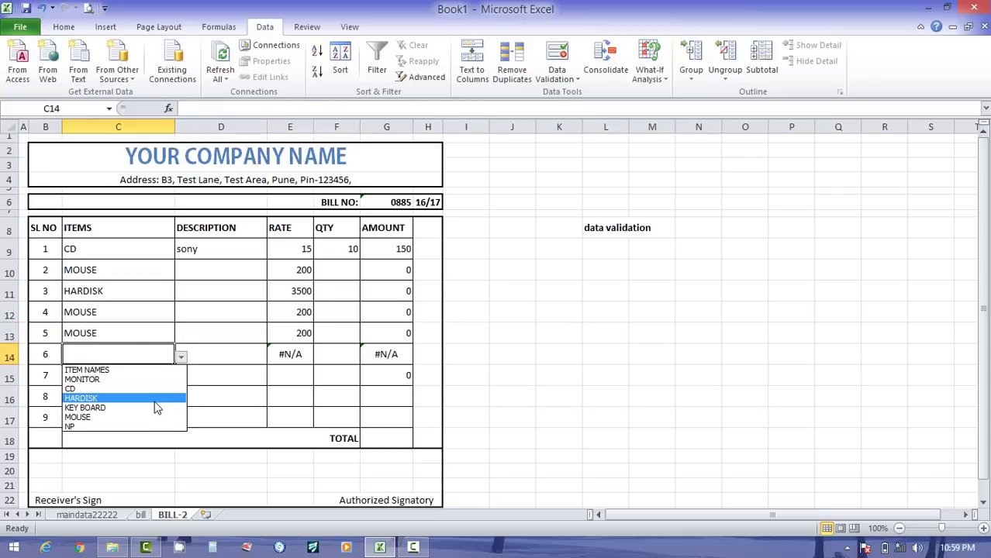
{"action": "left_click", "coordinate": [154, 400]}
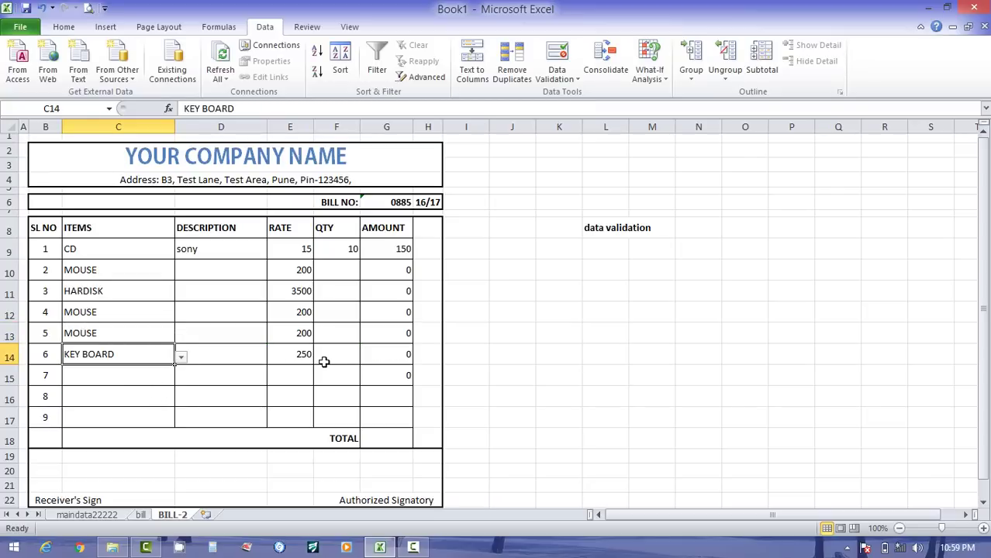
- Enter the quantities 5, 1, 20 and 2 in cells F10 to F13
{"action": "left_click", "coordinate": [318, 279]}
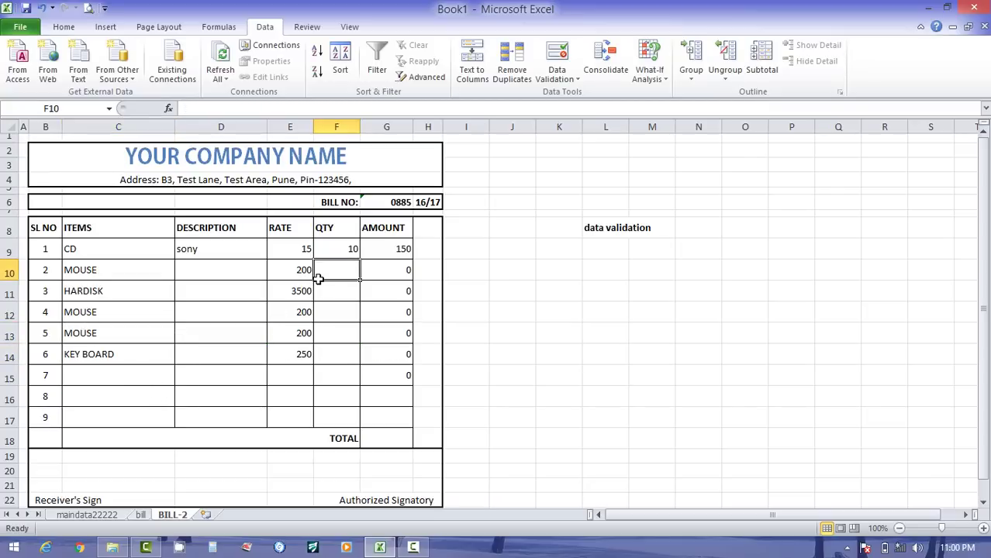
{"action": "type", "text": "5"}
{"action": "key", "text": "Return"}
{"action": "type", "text": "1"}
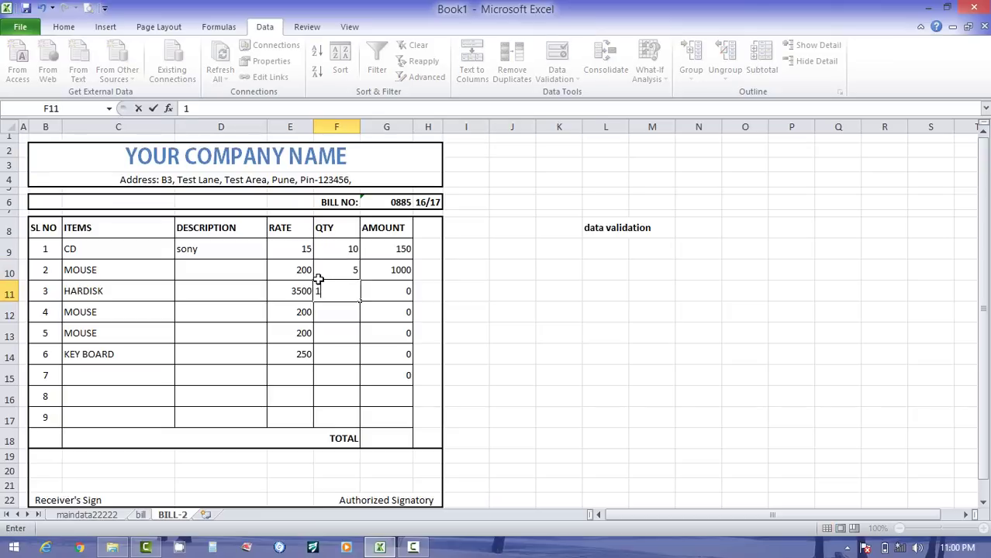
{"action": "key", "text": "Return"}
{"action": "type", "text": "20"}
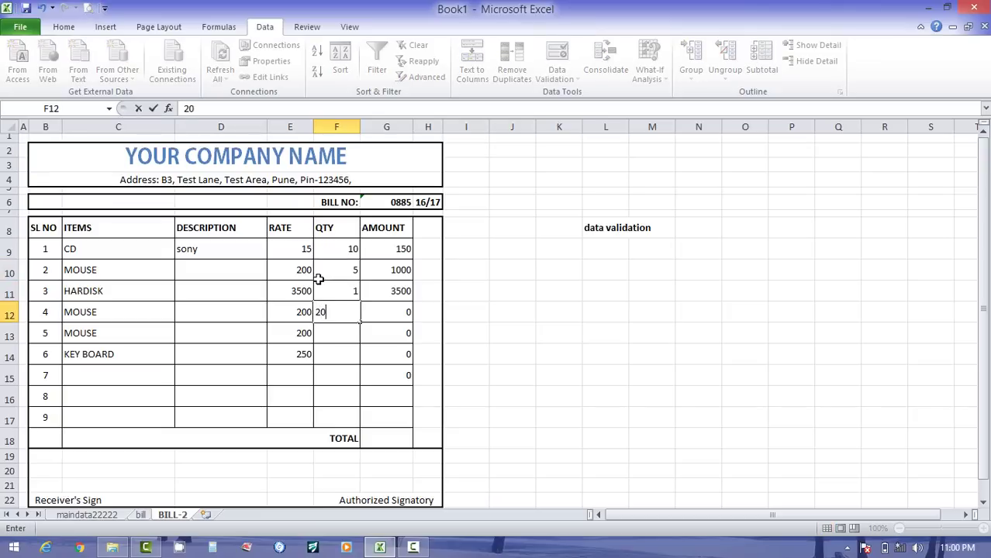
{"action": "key", "text": "Return"}
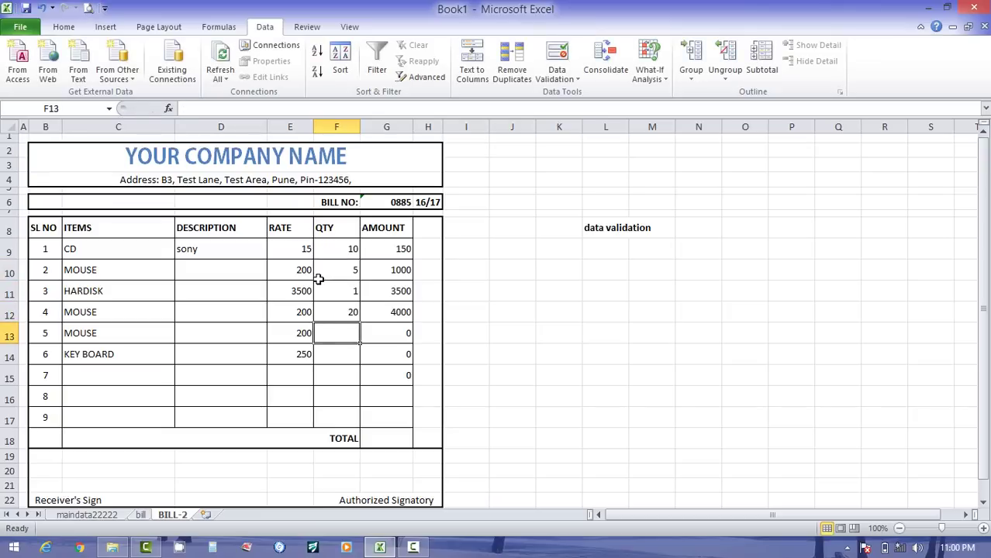
{"action": "type", "text": "1"}
{"action": "key", "text": "BackSpace"}
{"action": "type", "text": "2"}
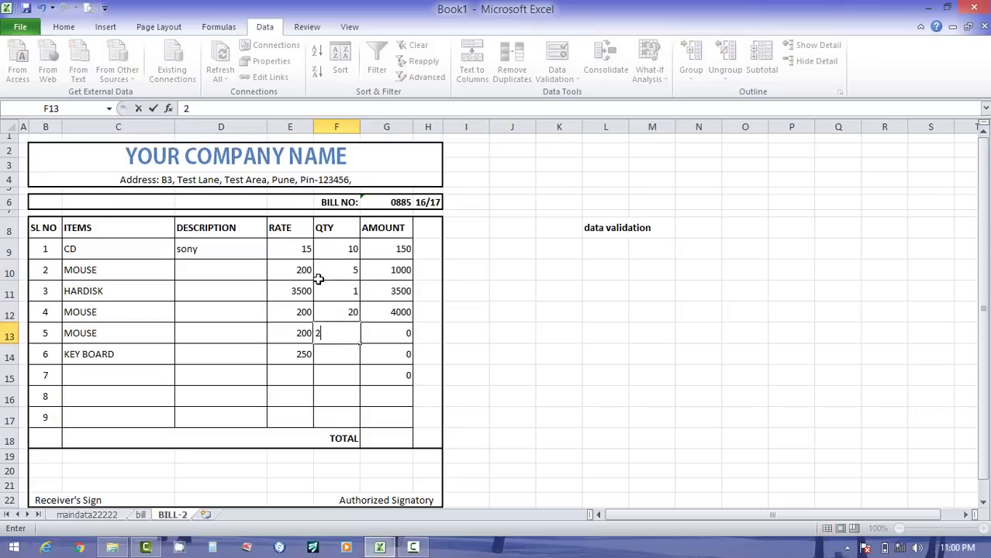
{"action": "key", "text": "Return"}
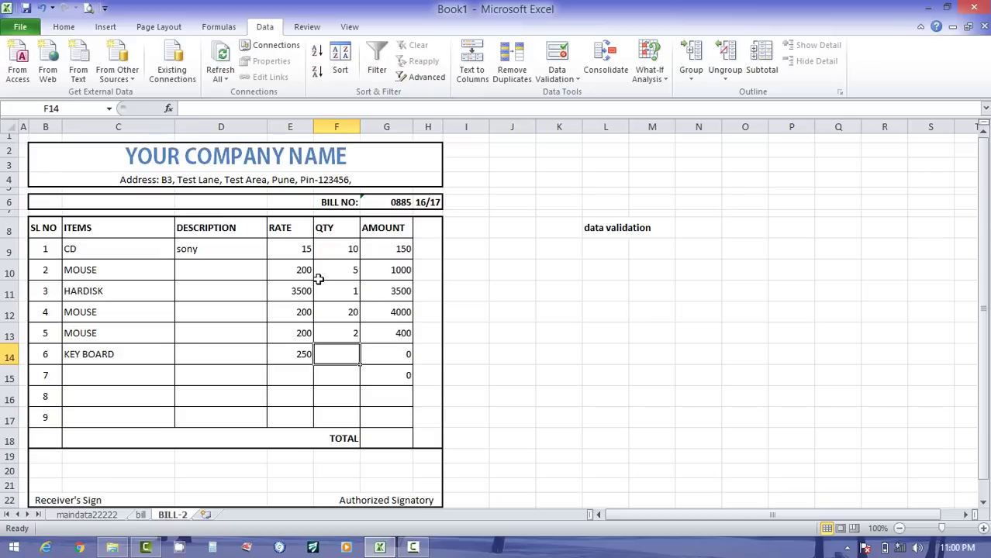
{"action": "left_click", "coordinate": [142, 516]}
{"action": "left_click", "coordinate": [640, 169]}
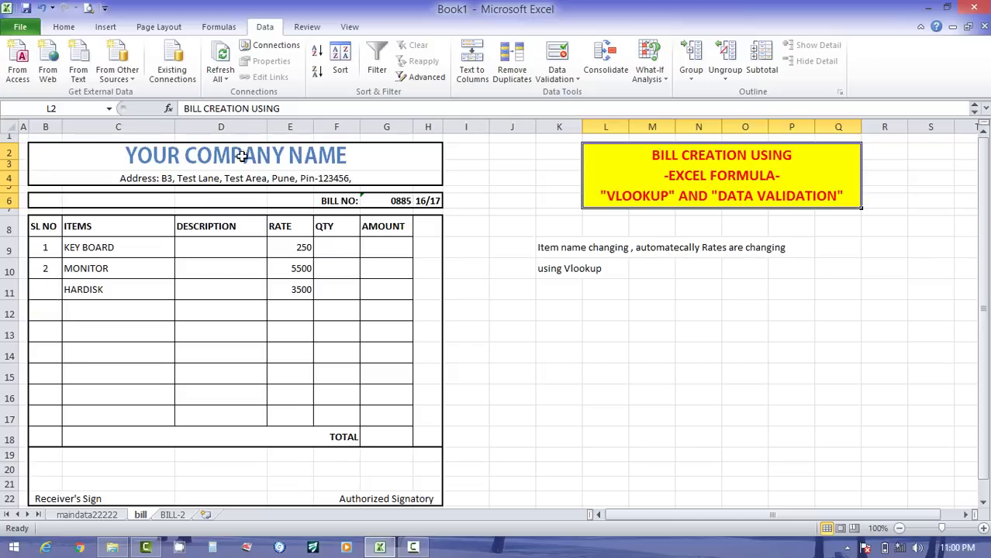
{"action": "left_click_drag", "start_coordinate": [127, 254], "coordinate": [359, 482]}
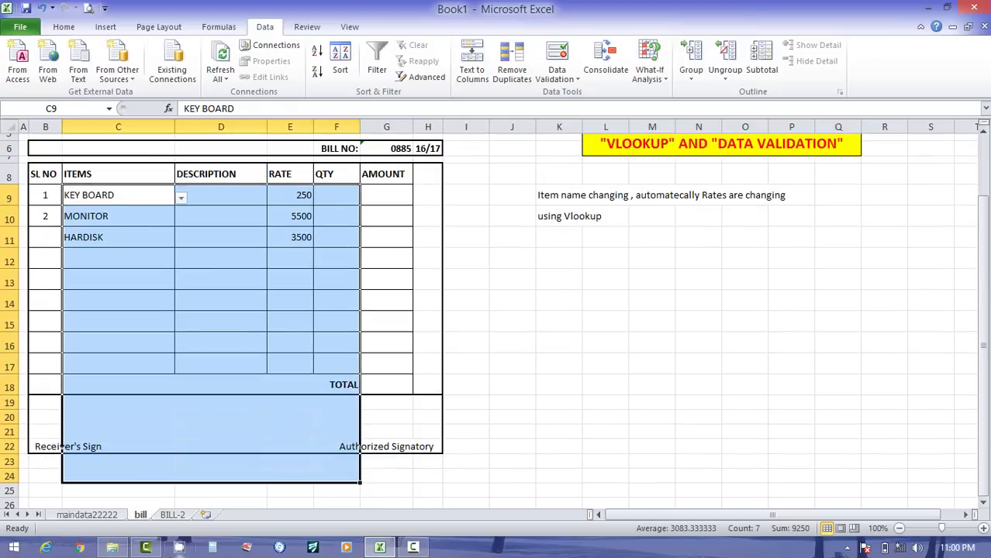
{"action": "left_click", "coordinate": [177, 516]}
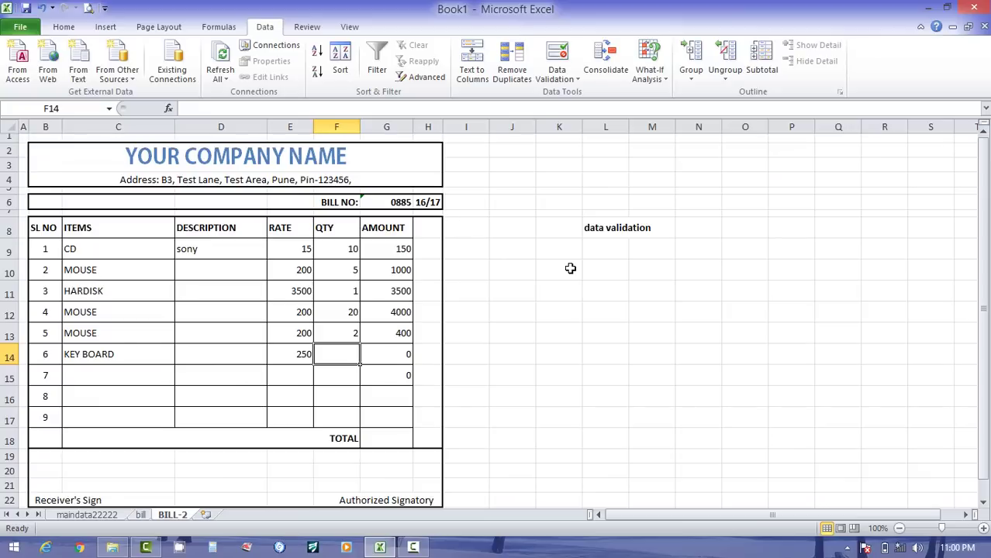
- Replace the note in L8 on the BILL-2 sheet with "Interview excel formulas"
{"action": "left_click", "coordinate": [605, 231]}
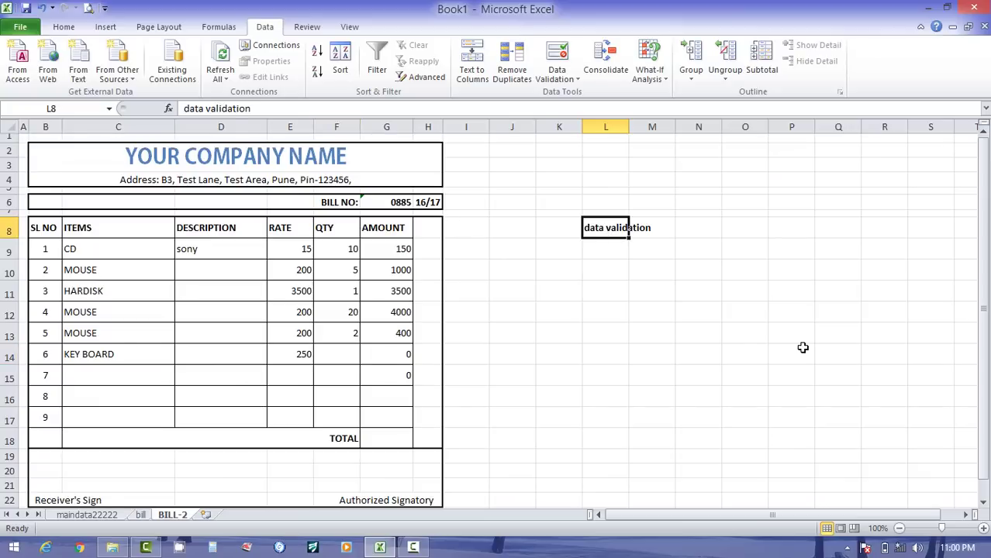
{"action": "type", "text": "Interview"}
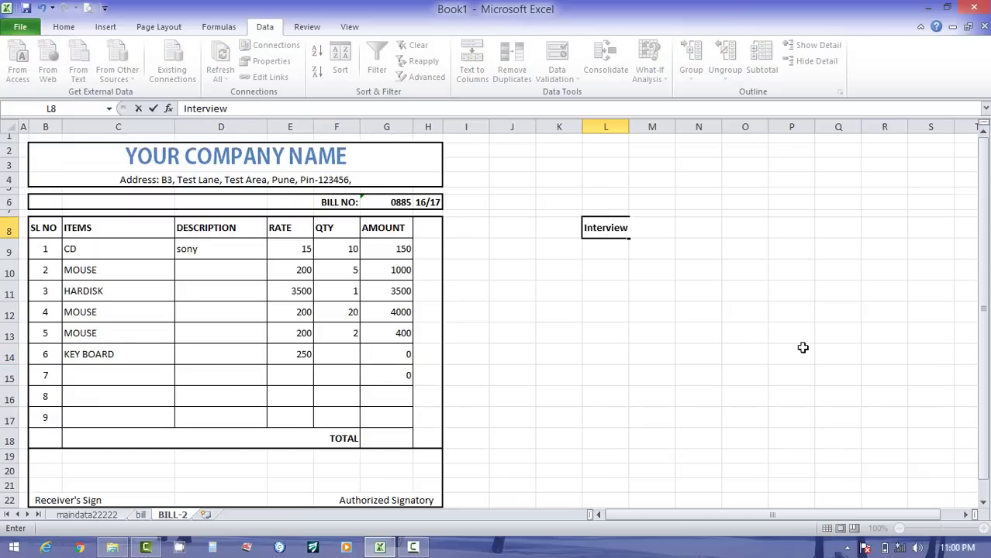
{"action": "type", "text": " excel forma"}
{"action": "key", "text": "BackSpace"}
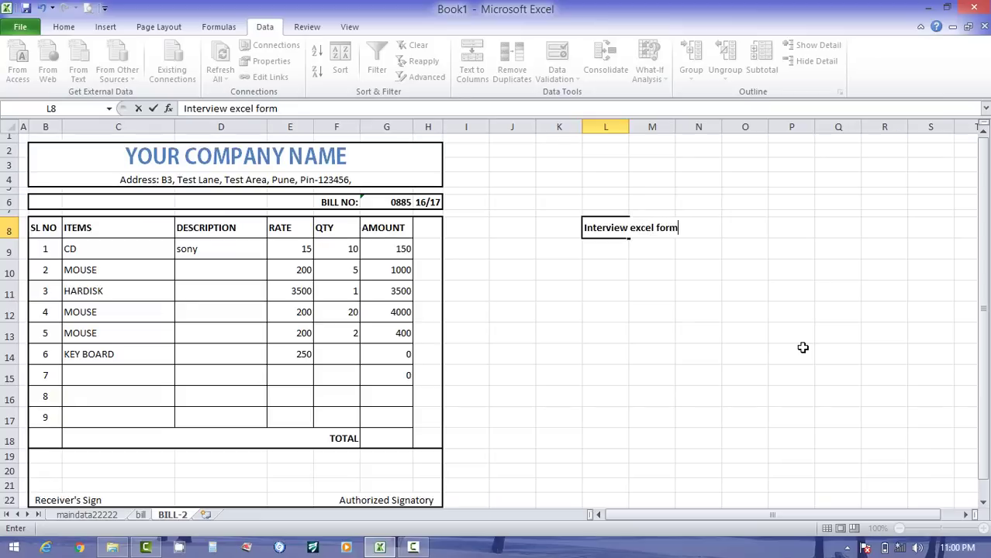
{"action": "type", "text": "ulas"}
{"action": "key", "text": "Return"}
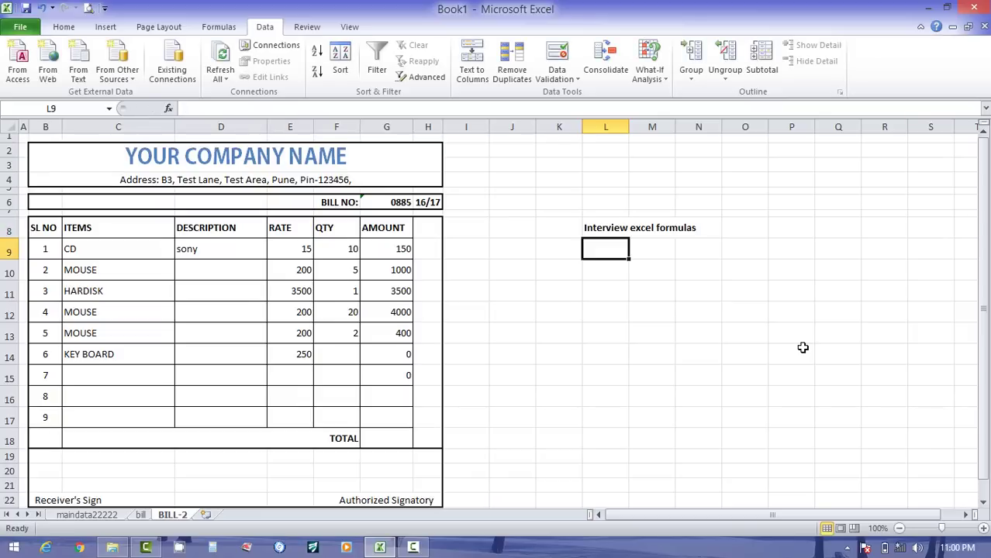
- List the formula names SUM, MAX, MIN and Counta in cells L10 to L13, leaving L9 empty
{"action": "key", "text": "Return"}
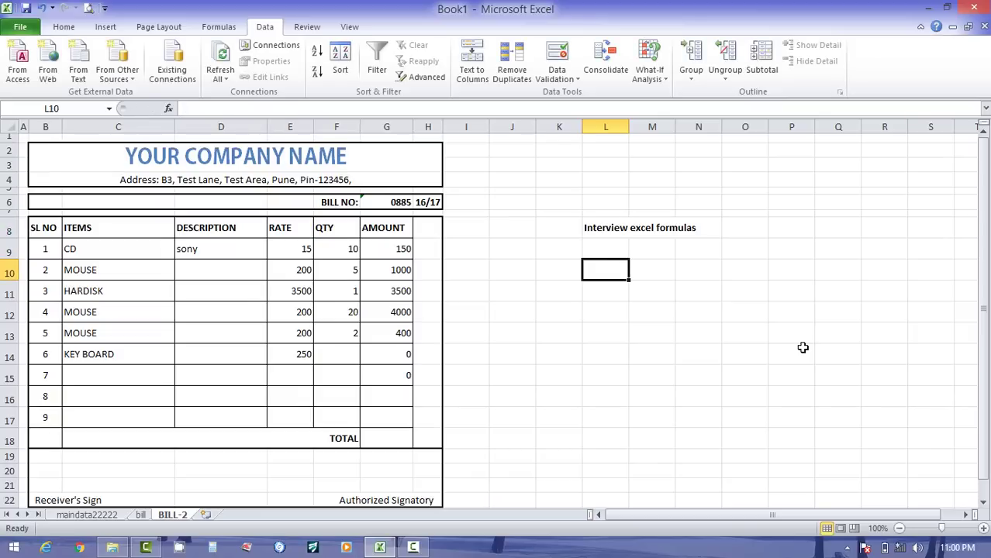
{"action": "type", "text": "SU"}
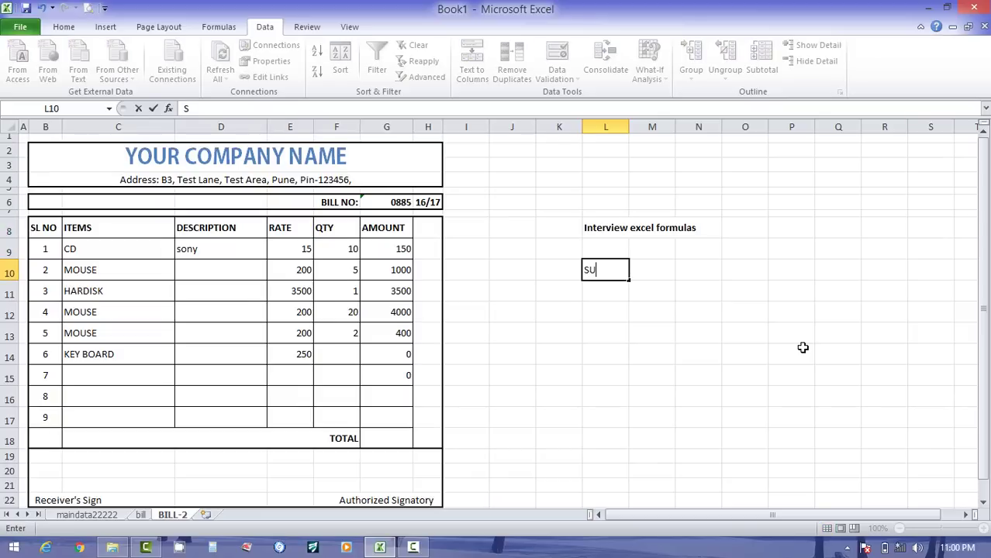
{"action": "type", "text": "M"}
{"action": "key", "text": "Return"}
{"action": "type", "text": "M"}
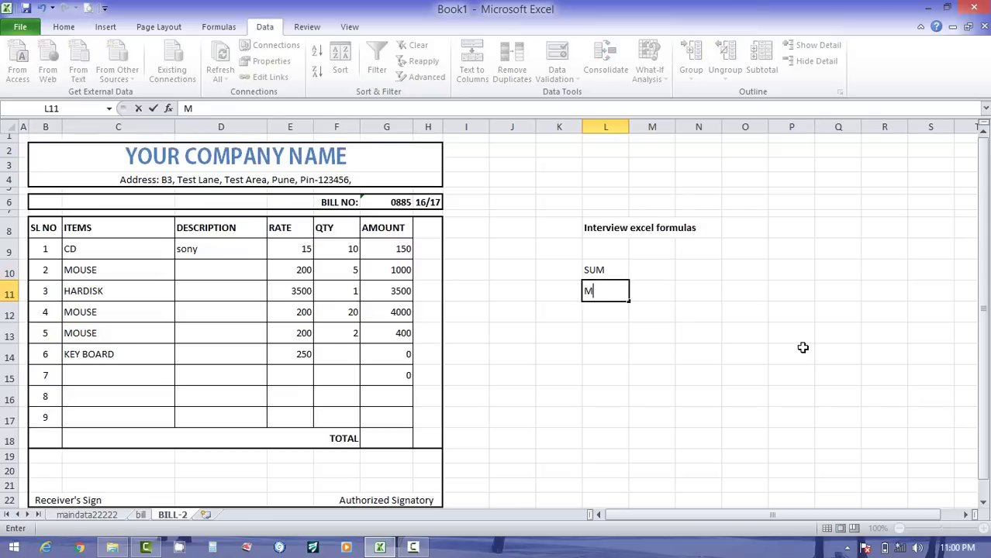
{"action": "type", "text": "AX"}
{"action": "key", "text": "Up"}
{"action": "key", "text": "Down"}
{"action": "key", "text": "Down"}
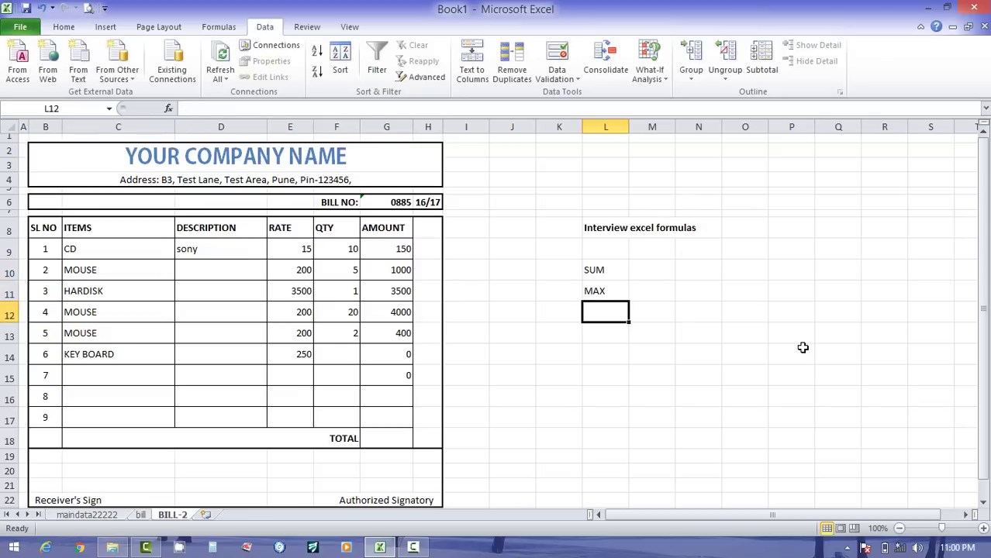
{"action": "type", "text": "MIN"}
{"action": "key", "text": "Return"}
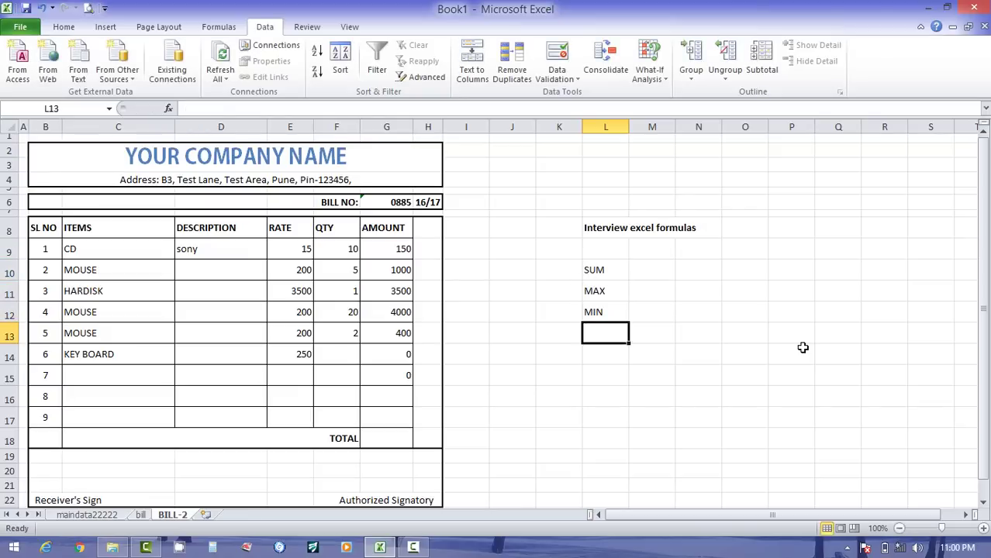
{"action": "type", "text": "Counta"}
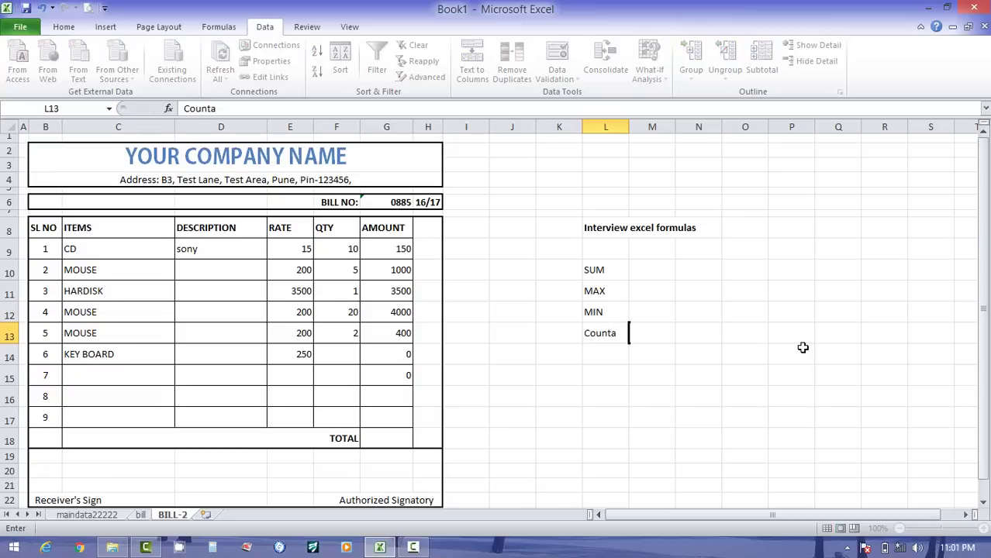
{"action": "key", "text": "Tab"}
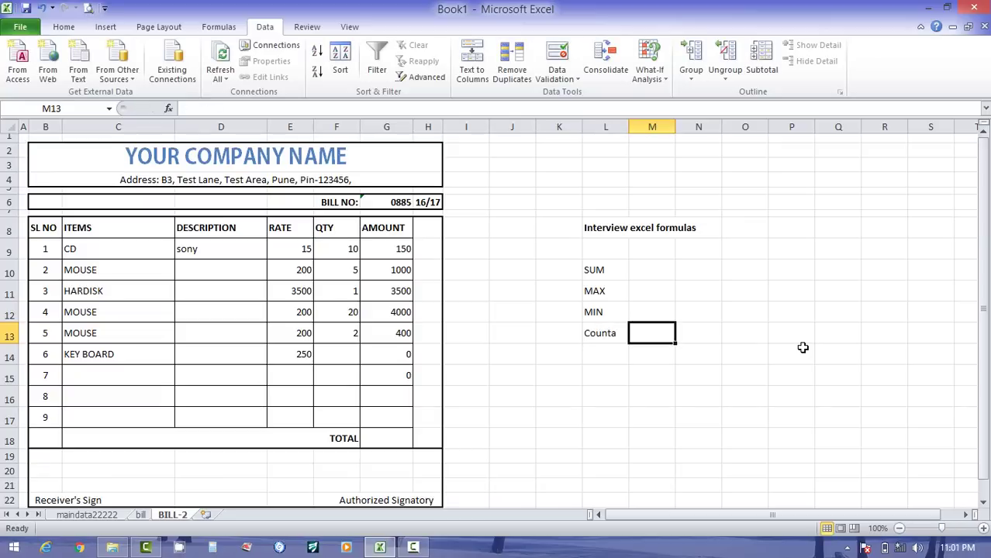
- Change the item in C10 to CD
{"action": "left_click", "coordinate": [136, 308]}
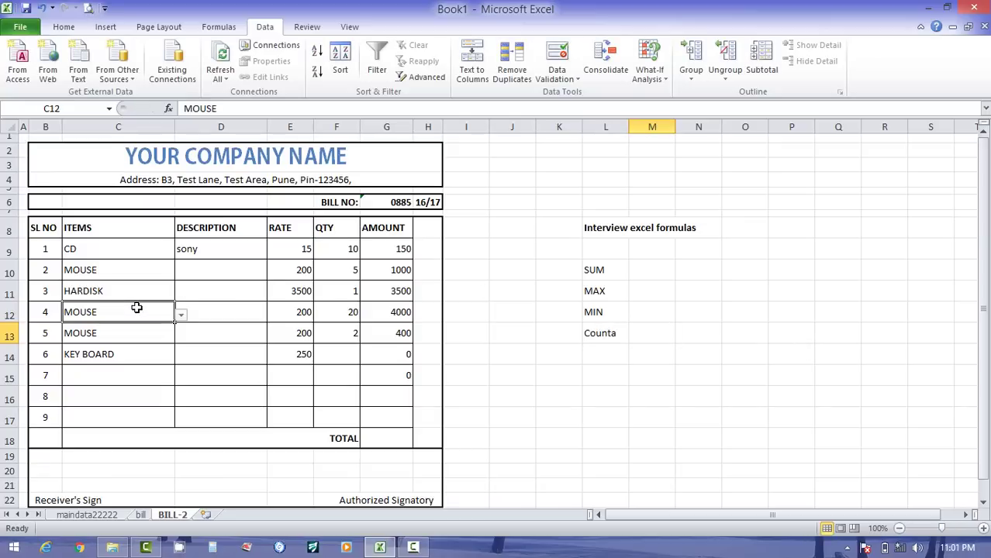
{"action": "left_click", "coordinate": [136, 268]}
{"action": "type", "text": "CD"}
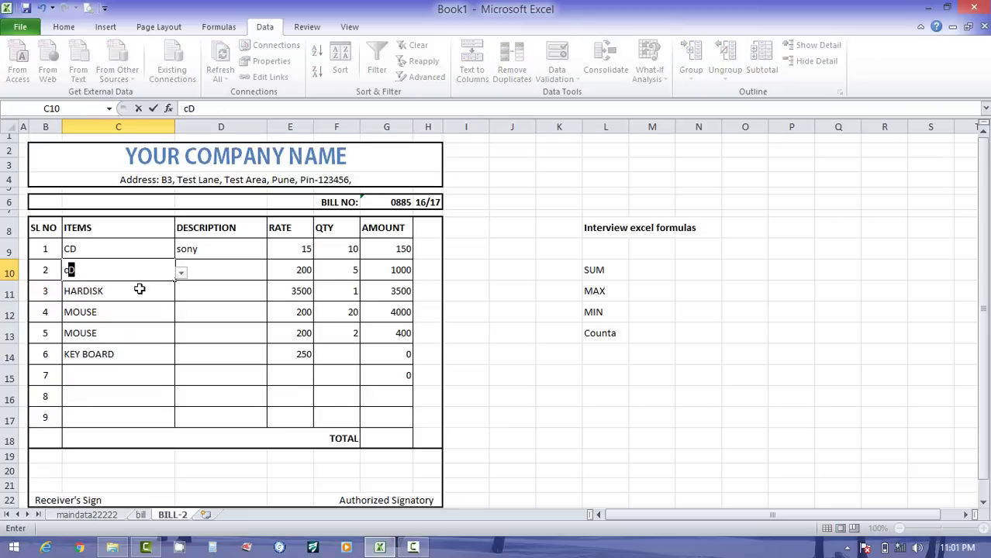
{"action": "key", "text": "Return"}
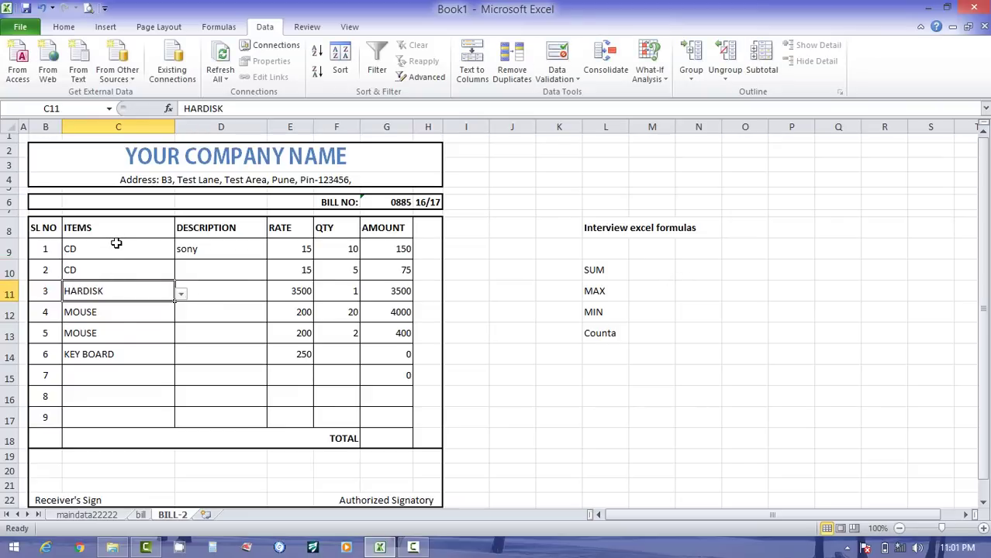
- Enter CD as the item in cells C15, C16 and C17
{"action": "left_click_drag", "start_coordinate": [115, 248], "coordinate": [125, 380]}
{"action": "left_click", "coordinate": [125, 379]}
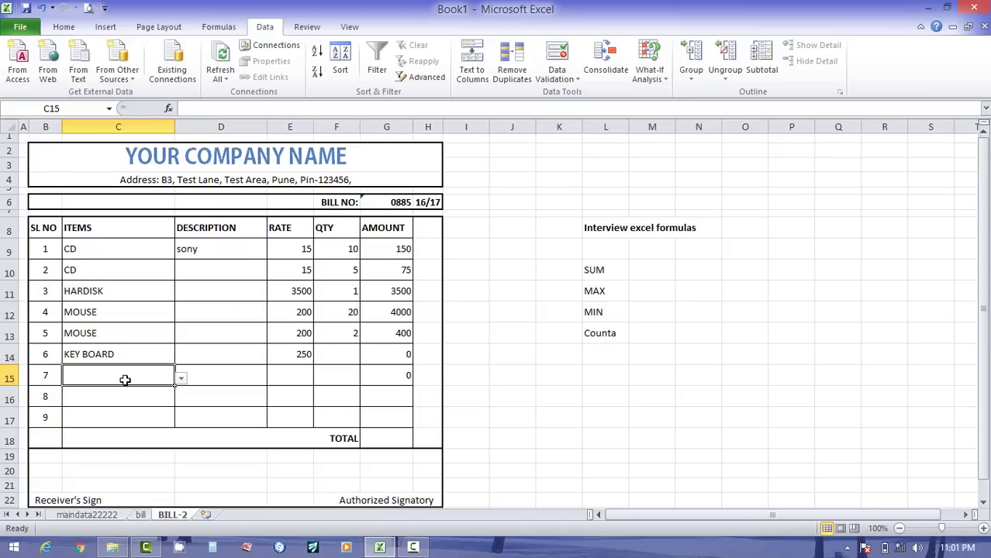
{"action": "type", "text": "CD"}
{"action": "key", "text": "Return"}
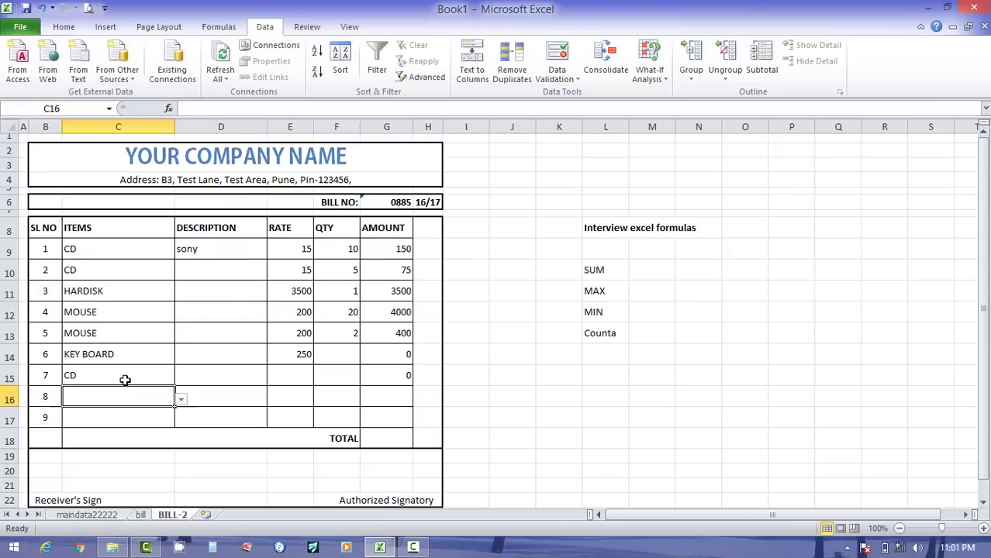
{"action": "type", "text": "CD"}
{"action": "key", "text": "Return"}
{"action": "type", "text": "CD"}
{"action": "key", "text": "Return"}
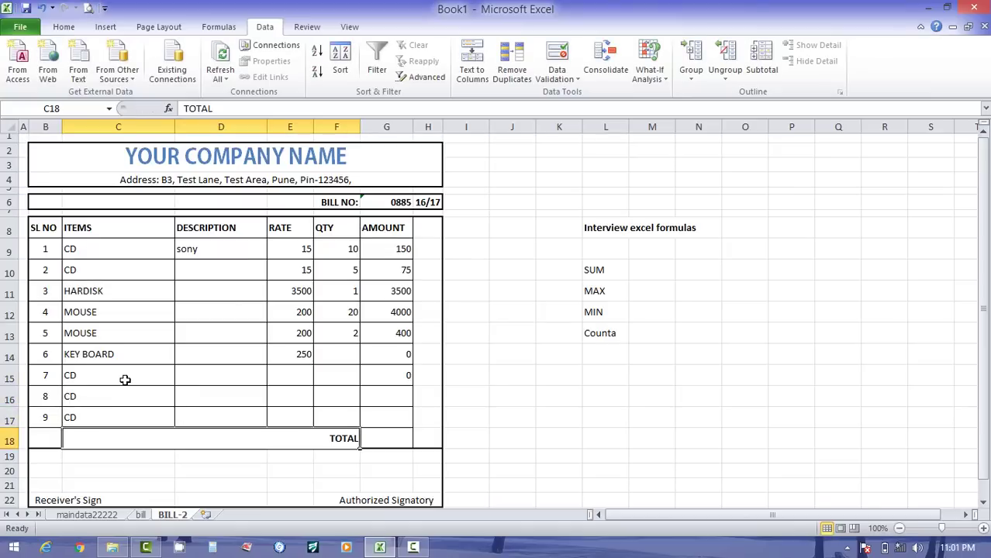
{"action": "left_click_drag", "start_coordinate": [730, 284], "coordinate": [853, 177]}
{"action": "left_click", "coordinate": [740, 269]}
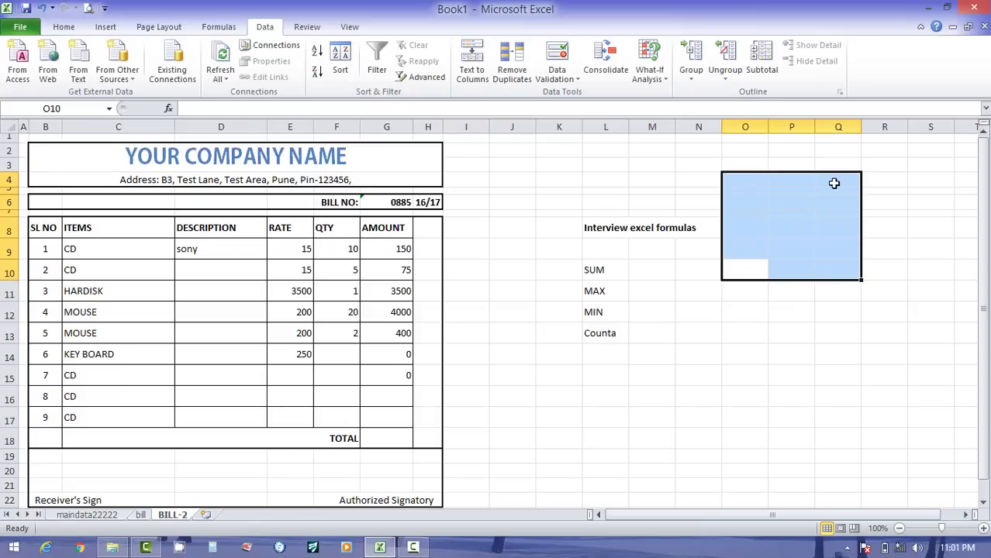
- Enter the question "Can u calculate how many times "CD" showing in Items ..." in cell L15
{"action": "left_click", "coordinate": [592, 375]}
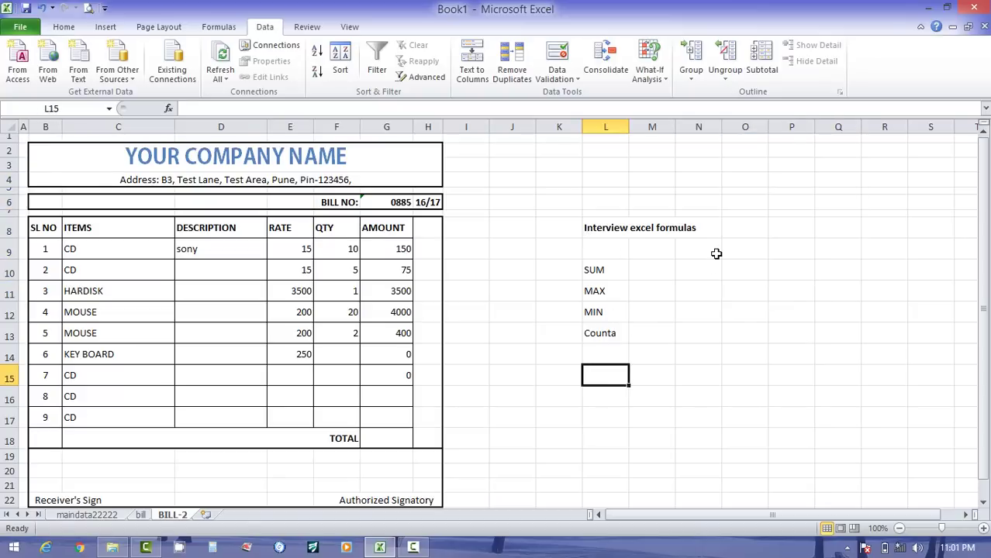
{"action": "type", "text": "Can"}
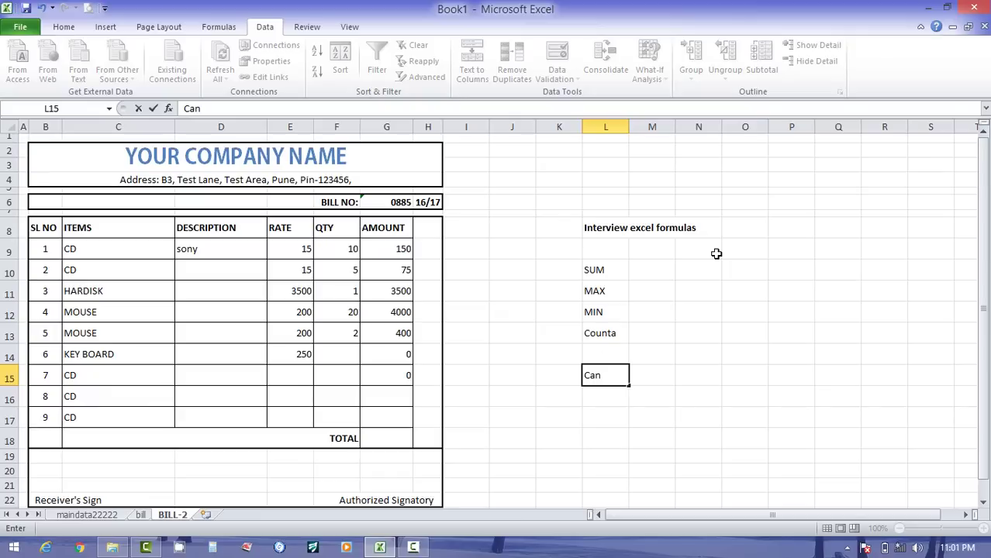
{"action": "type", "text": " u calculated"}
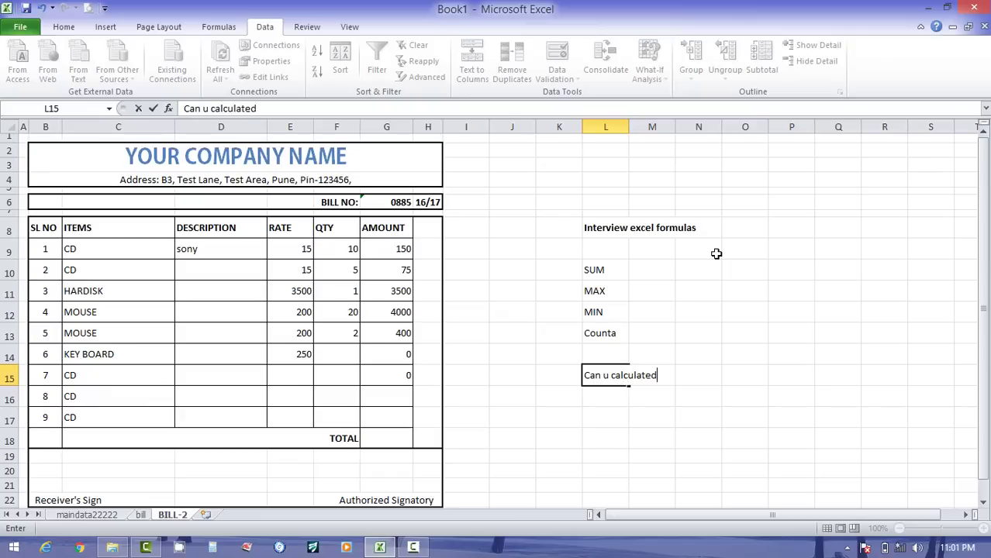
{"action": "key", "text": "BackSpace"}
{"action": "type", "text": "how many th"}
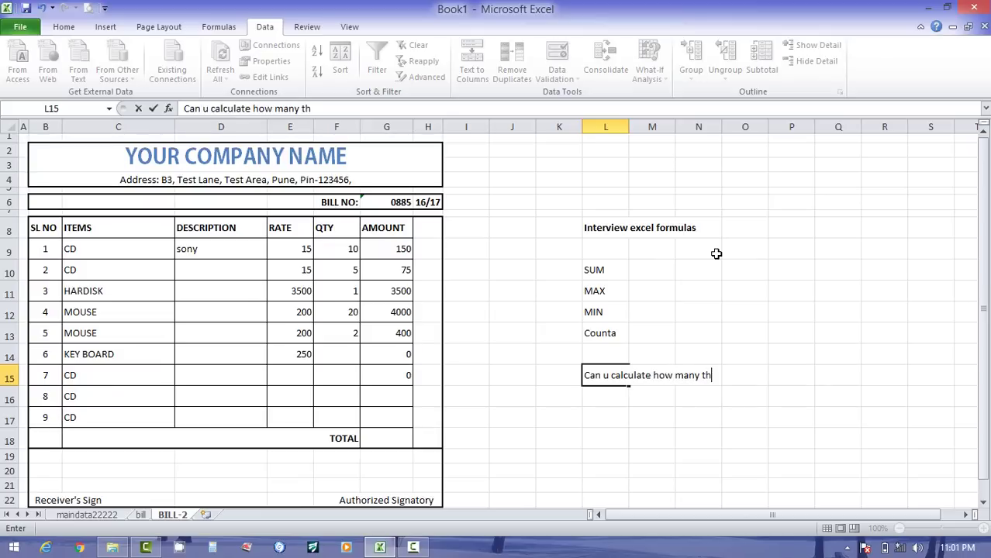
{"action": "key", "text": "BackSpace"}
{"action": "type", "text": "imes \"CCD"}
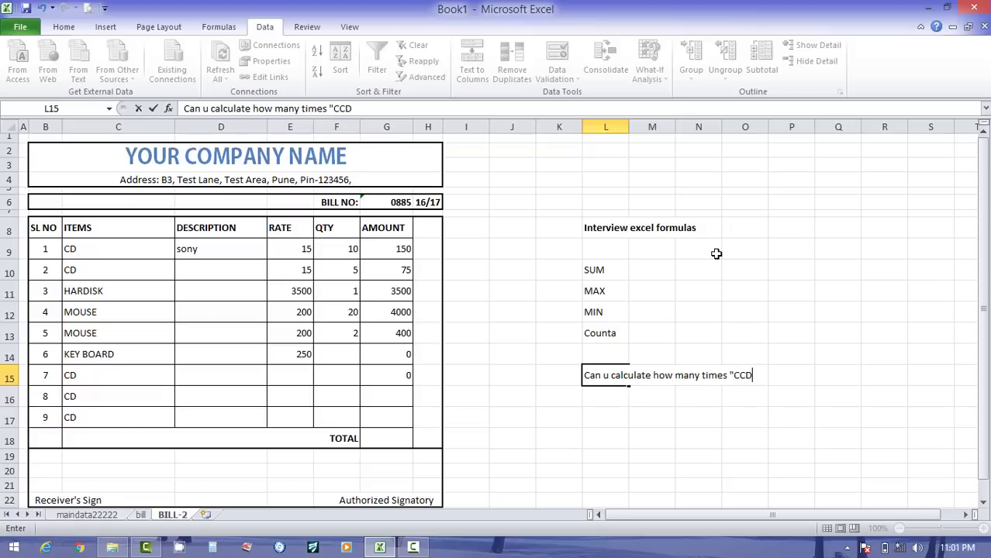
{"action": "key", "text": "BackSpace"}
{"action": "key", "text": "BackSpace"}
{"action": "type", "text": "D\" showing in "}
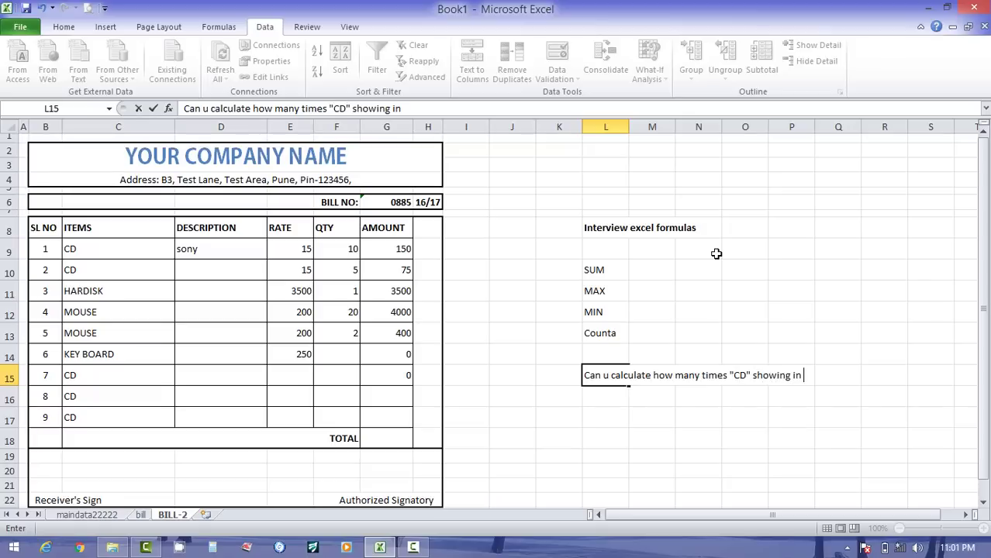
{"action": "type", "text": "Items ..."}
{"action": "key", "text": "Return"}
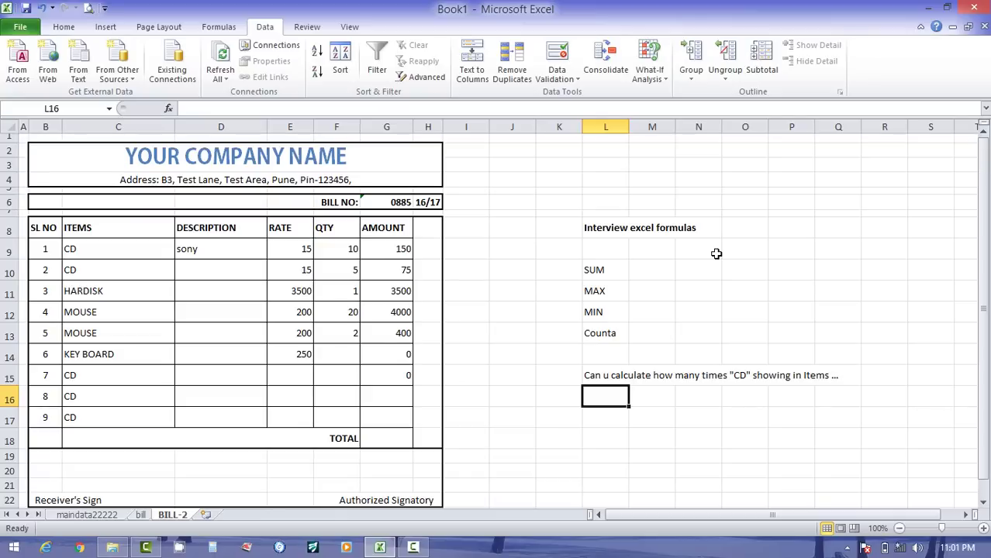
- Try to answer the question in L16 with a COUNTA formula over the item cells C9:C17
{"action": "type", "text": "=cou"}
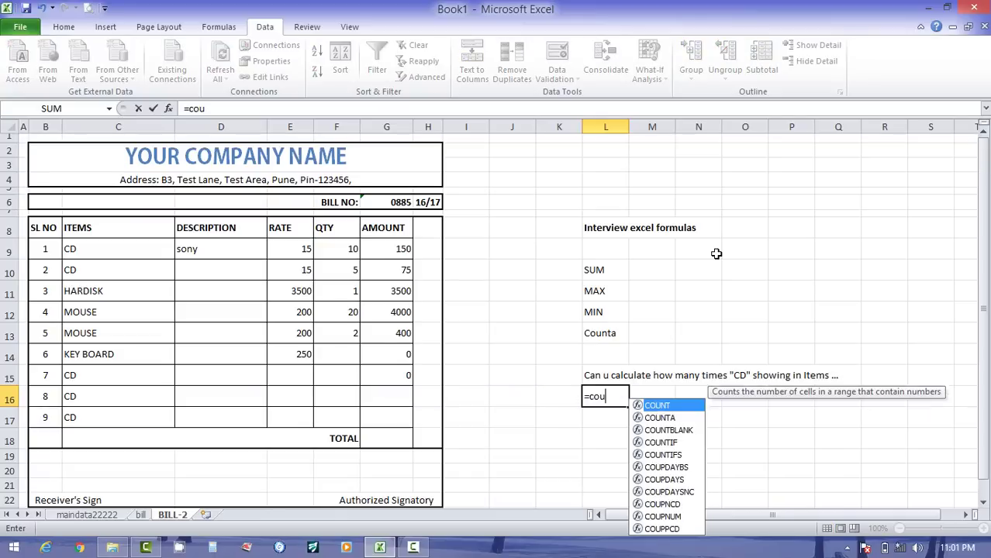
{"action": "type", "text": "n"}
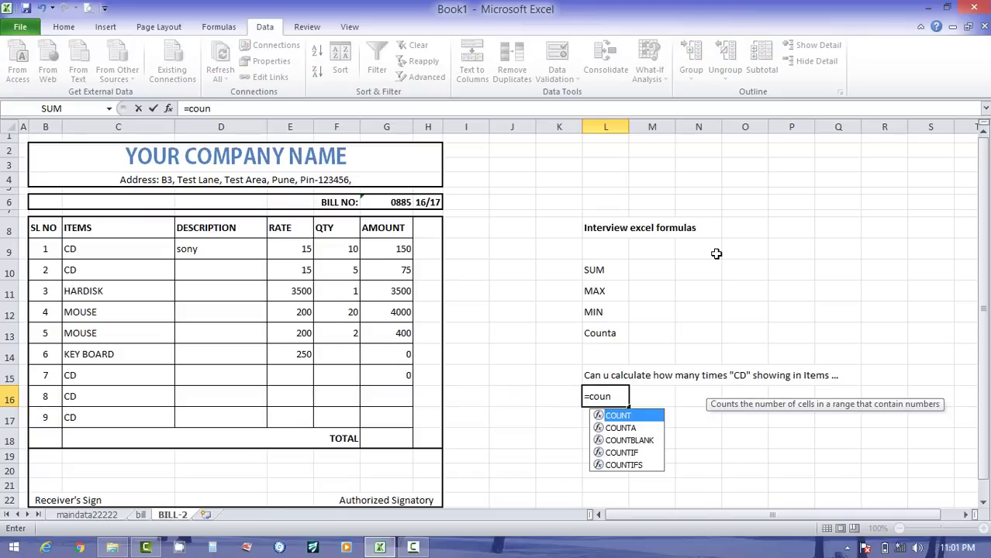
{"action": "key", "text": "Down"}
{"action": "key", "text": "Tab"}
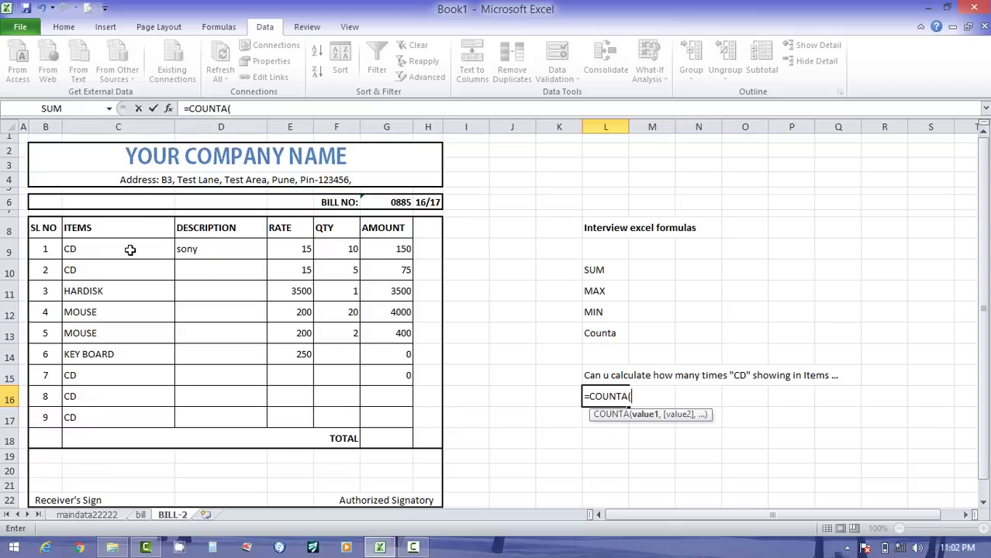
{"action": "left_click_drag", "start_coordinate": [130, 249], "coordinate": [144, 411]}
{"action": "key", "text": "Return"}
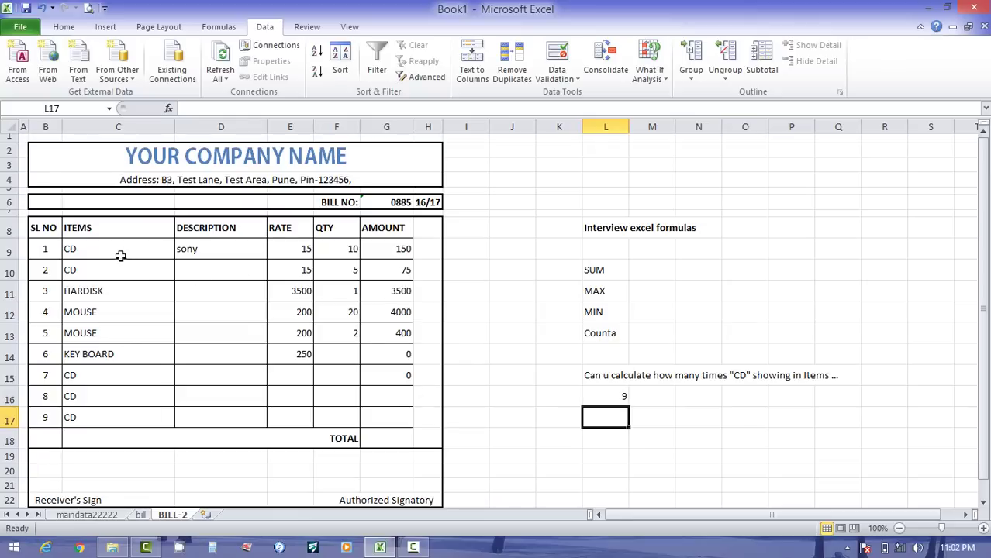
{"action": "left_click_drag", "start_coordinate": [121, 255], "coordinate": [140, 421]}
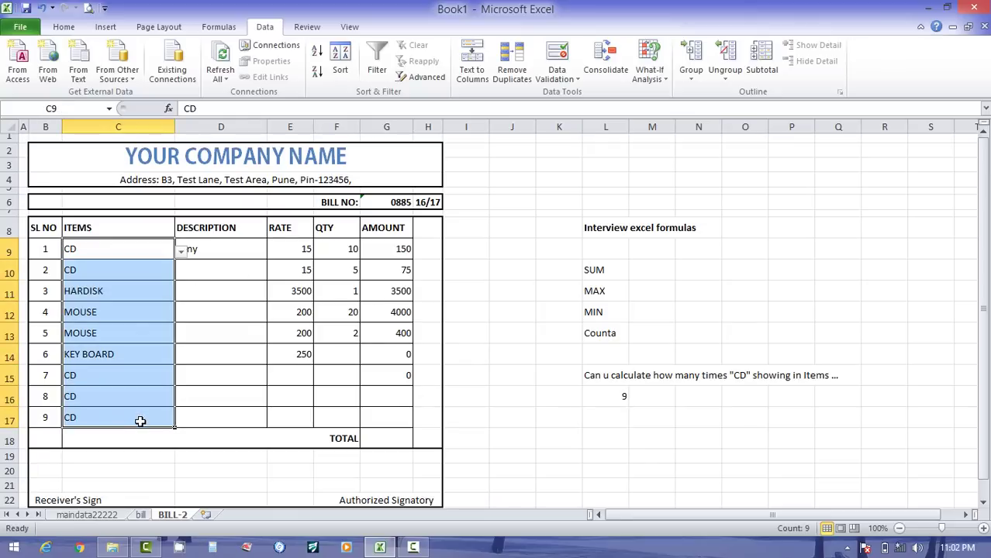
- Replace the formula in L16 with a COUNTIF over range C9:C17 using the criteria CD
{"action": "left_click", "coordinate": [621, 395]}
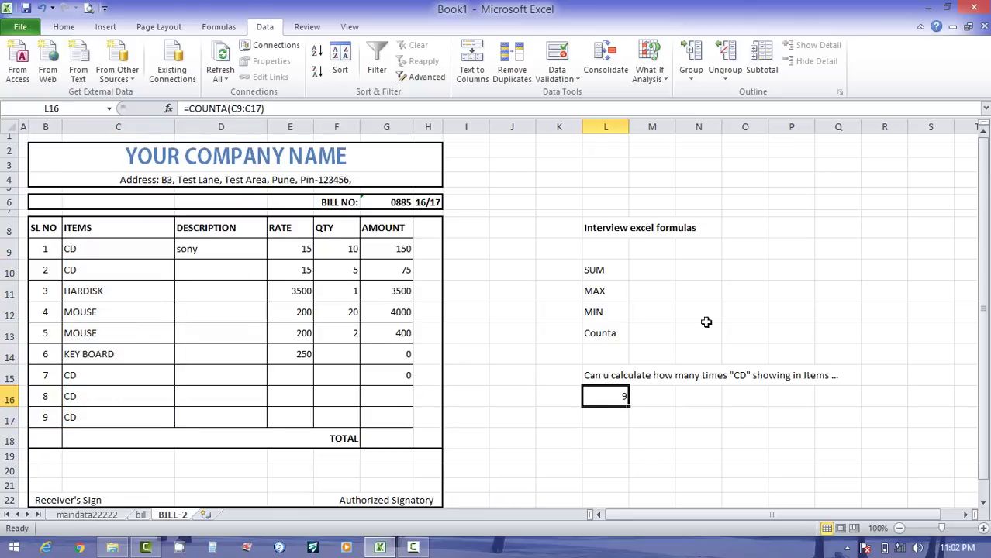
{"action": "type", "text": "="}
{"action": "type", "text": "con"}
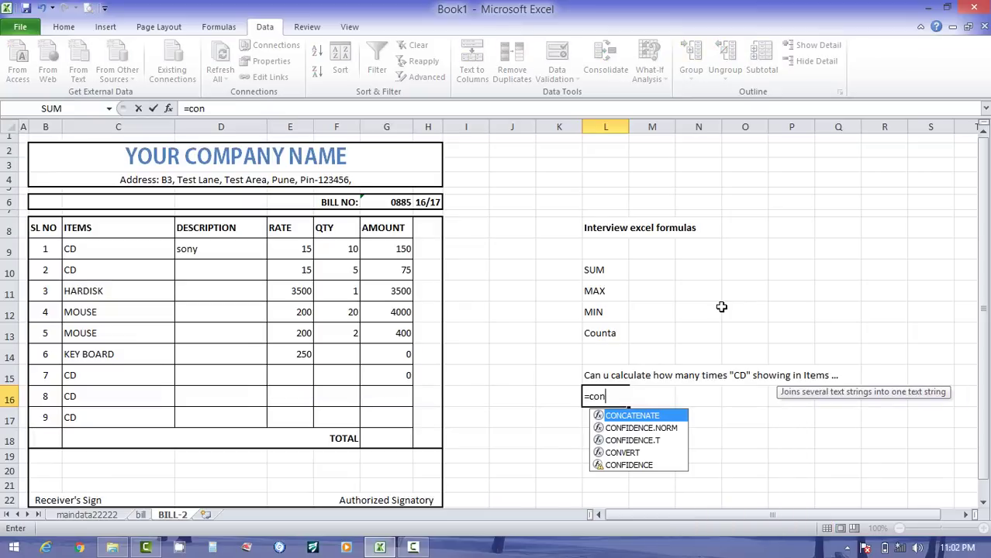
{"action": "key", "text": "BackSpace"}
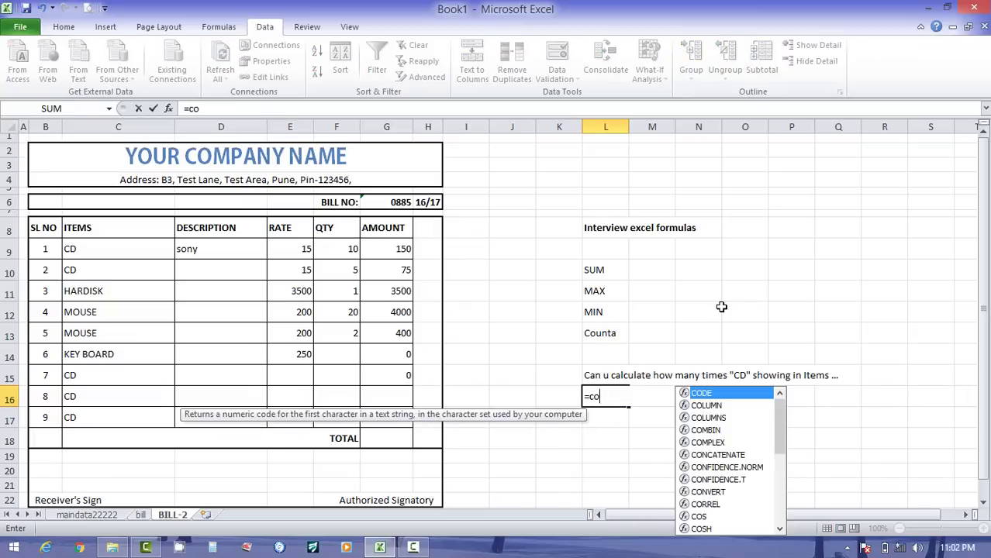
{"action": "type", "text": "un"}
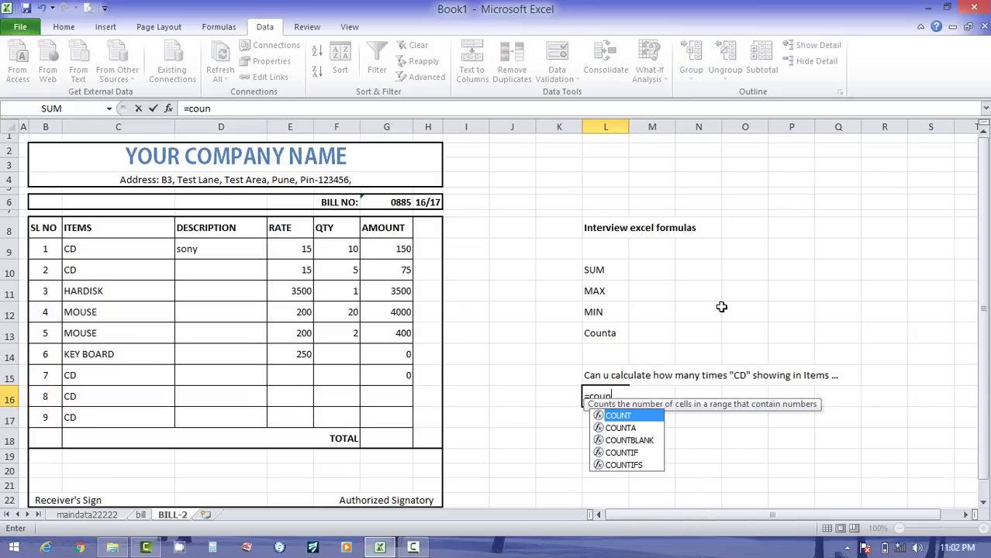
{"action": "key", "text": "Down"}
{"action": "key", "text": "Down"}
{"action": "key", "text": "Down"}
{"action": "key", "text": "Tab"}
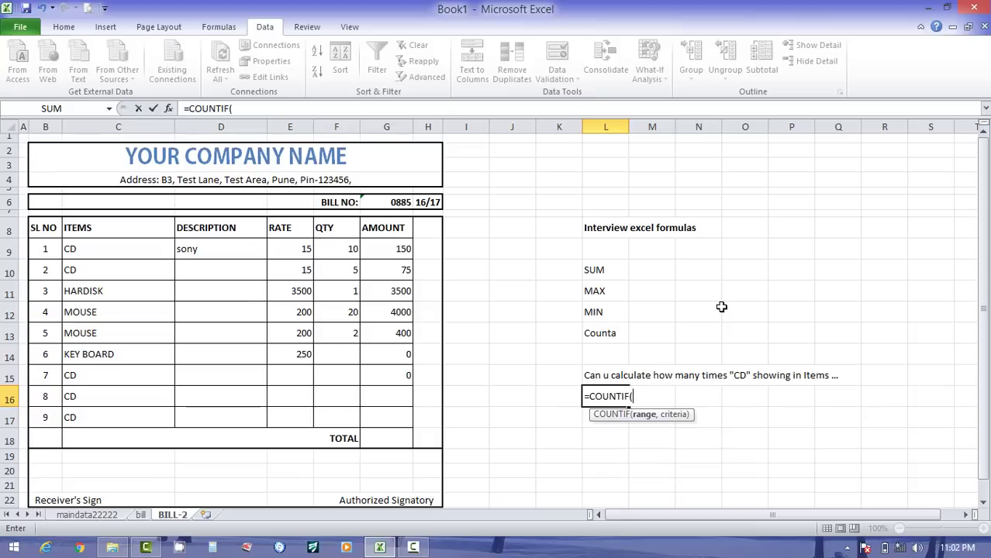
{"action": "key", "text": "ctrl+a"}
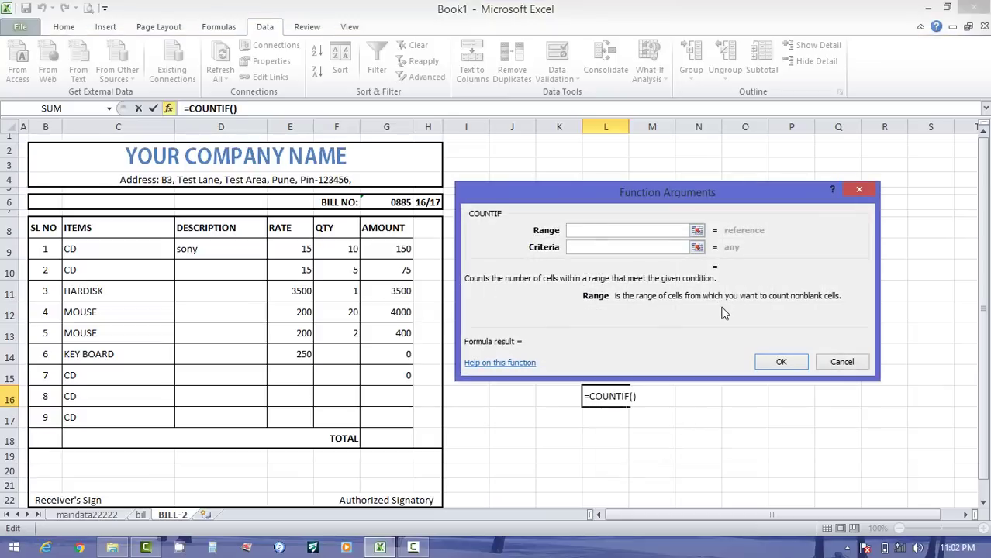
{"action": "left_click_drag", "start_coordinate": [127, 248], "coordinate": [139, 400]}
{"action": "left_click", "coordinate": [583, 252]}
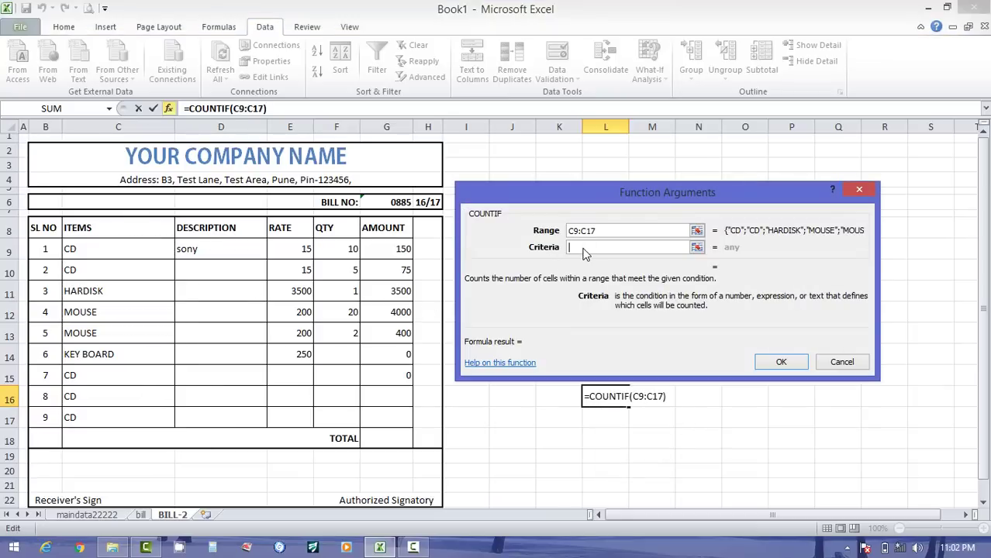
{"action": "type", "text": "CD"}
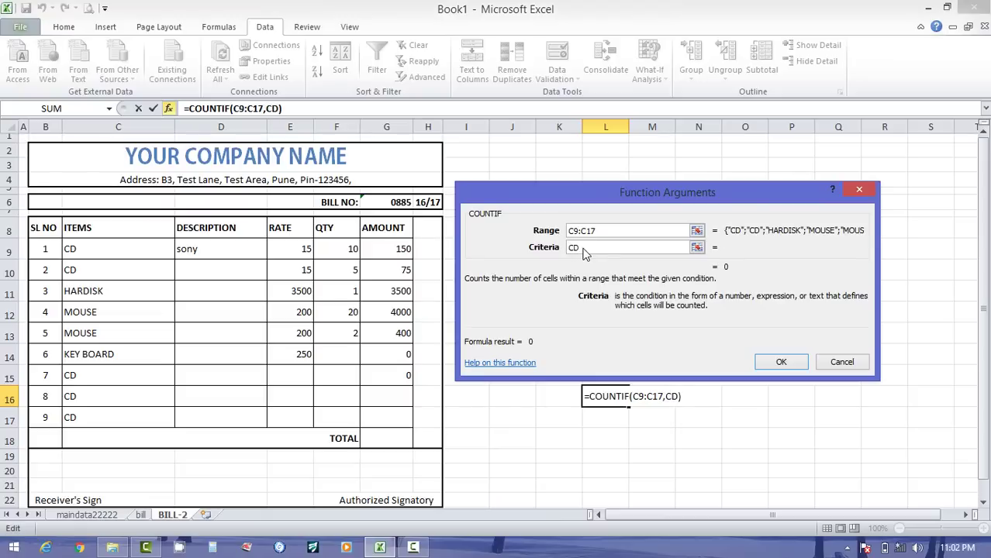
{"action": "left_click", "coordinate": [782, 362]}
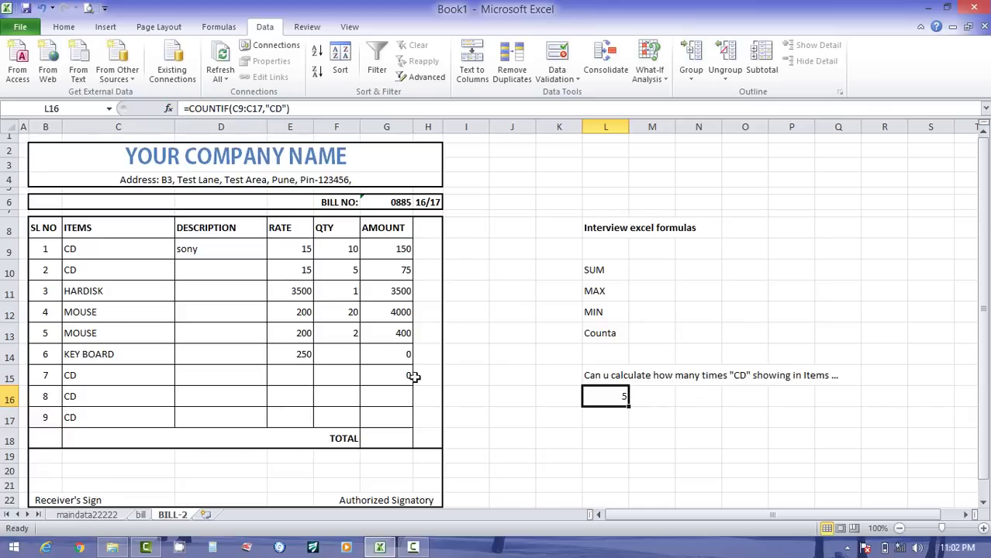
- Change the item in C13 to CD and check the COUNTIF answer in L16
{"action": "left_click", "coordinate": [128, 331]}
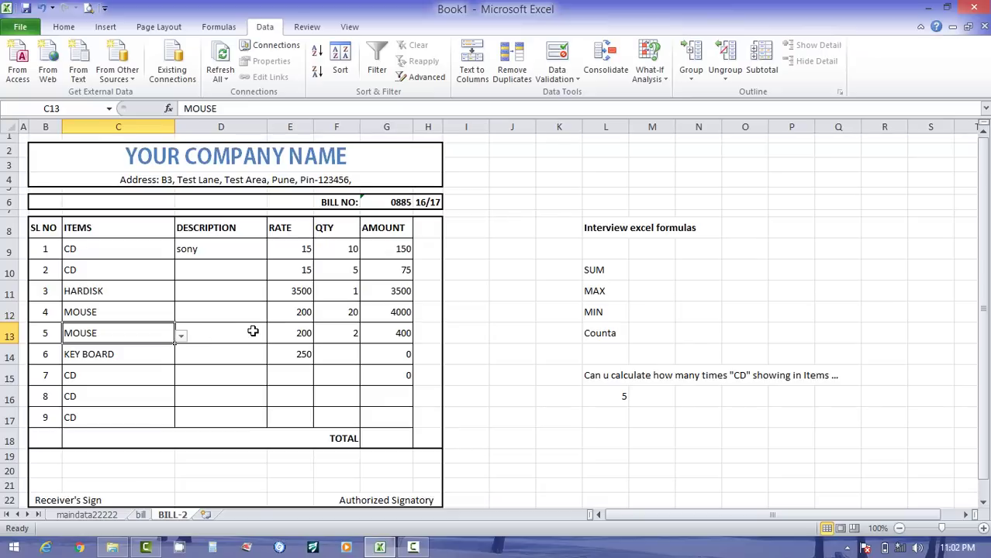
{"action": "type", "text": "c"}
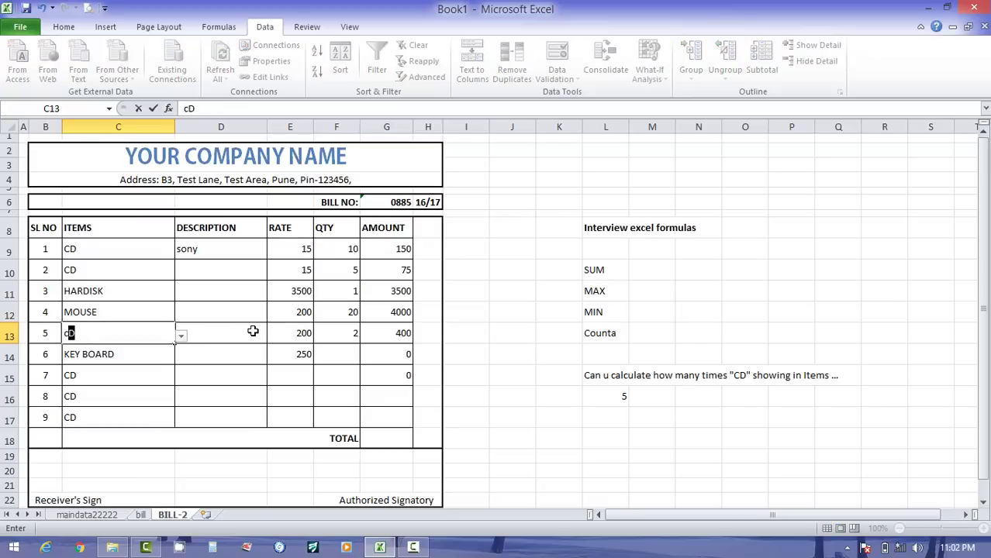
{"action": "key", "text": "Return"}
{"action": "left_click", "coordinate": [612, 397]}
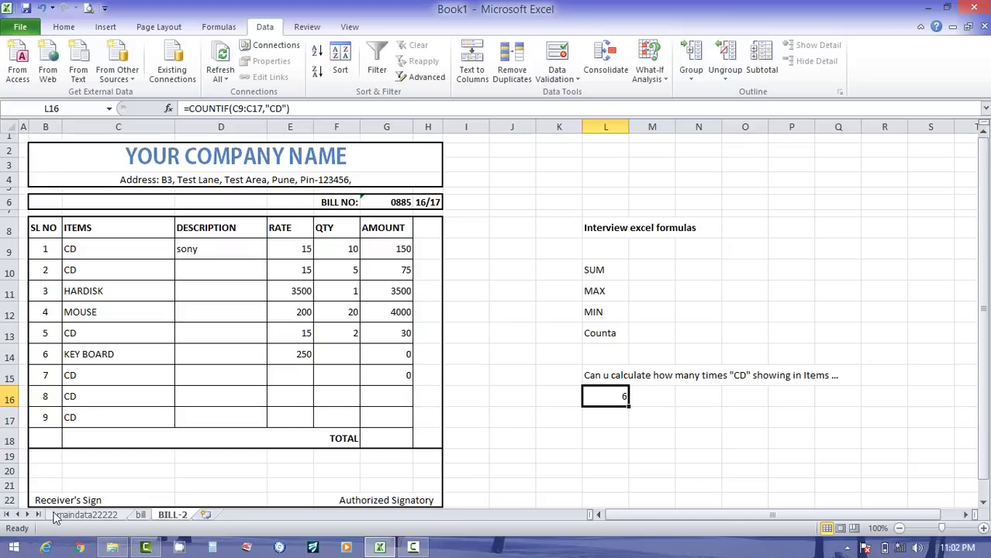
- Unhide the hidden Attn attendance sheet
{"action": "right_click", "coordinate": [77, 518]}
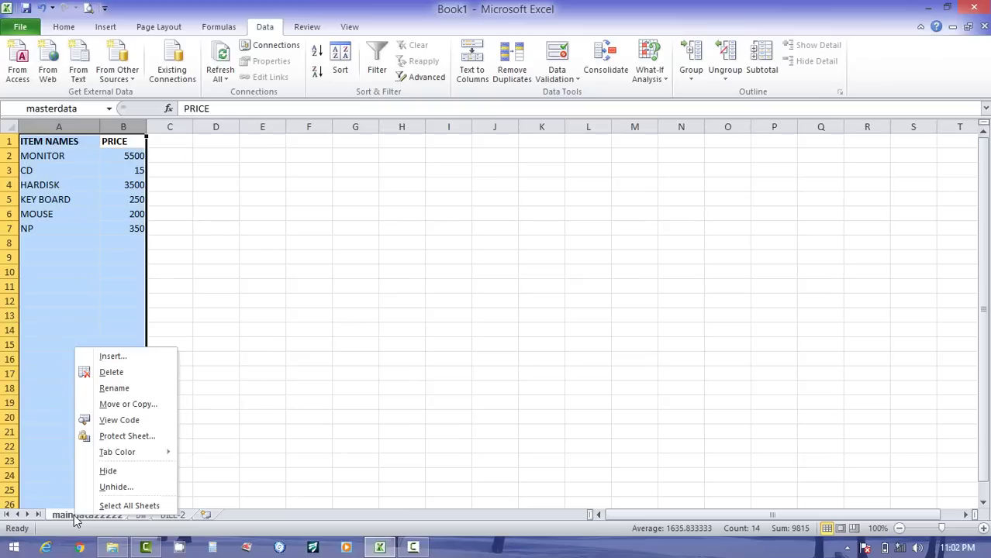
{"action": "left_click", "coordinate": [99, 508]}
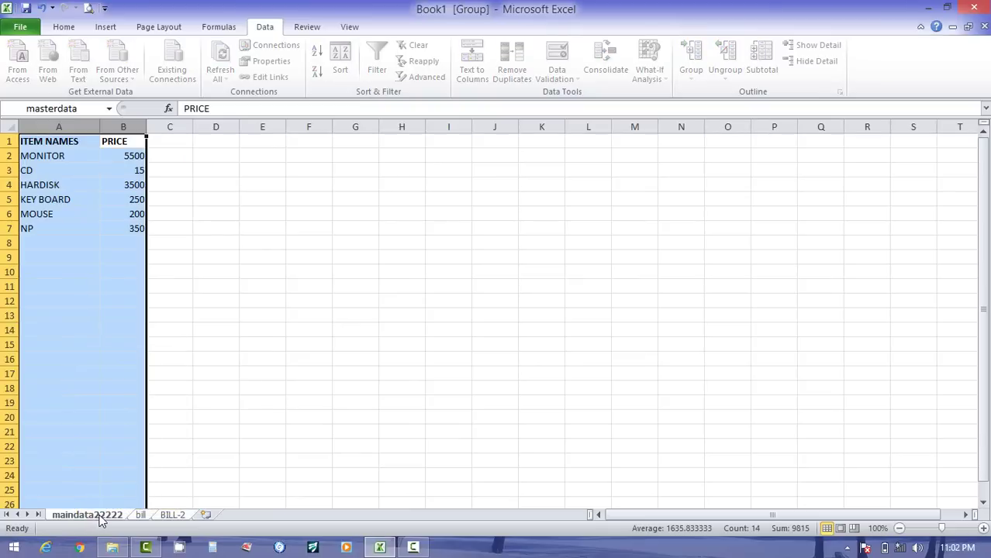
{"action": "right_click", "coordinate": [99, 518]}
{"action": "left_click", "coordinate": [133, 470]}
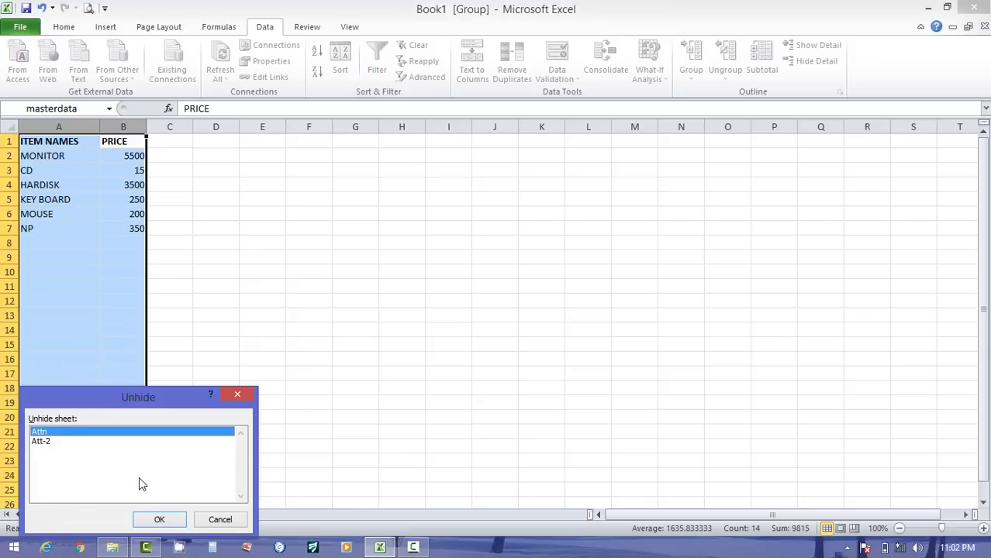
{"action": "left_click", "coordinate": [70, 442]}
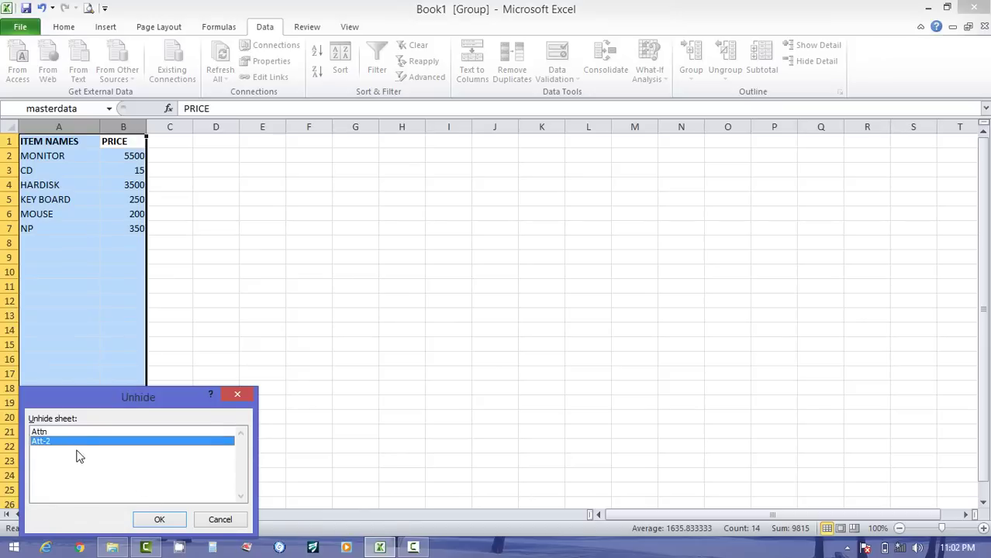
{"action": "left_click", "coordinate": [74, 431]}
{"action": "left_click", "coordinate": [157, 520]}
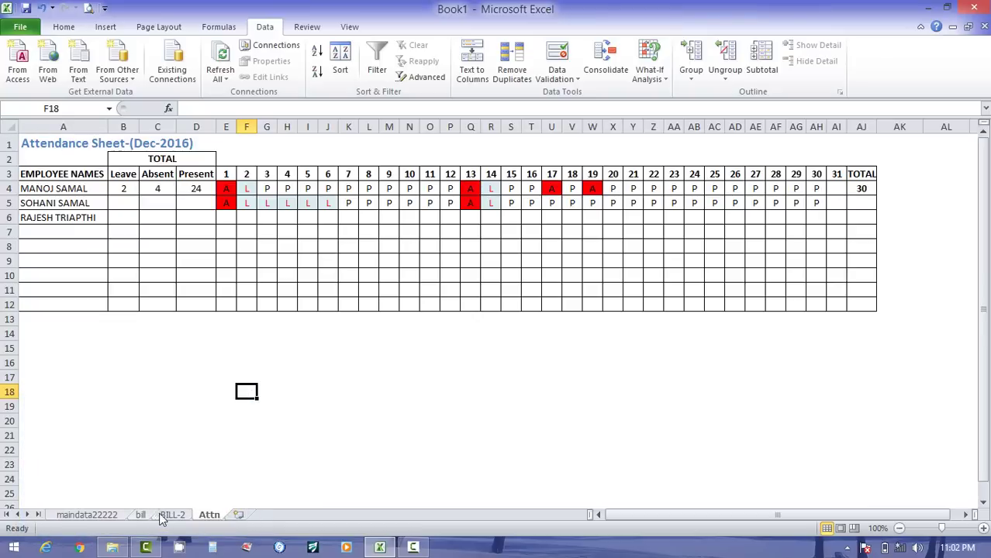
- Inspect the COUNTIF formula behind the first employee's Present total in D4, leaving it as is
{"action": "left_click", "coordinate": [185, 189]}
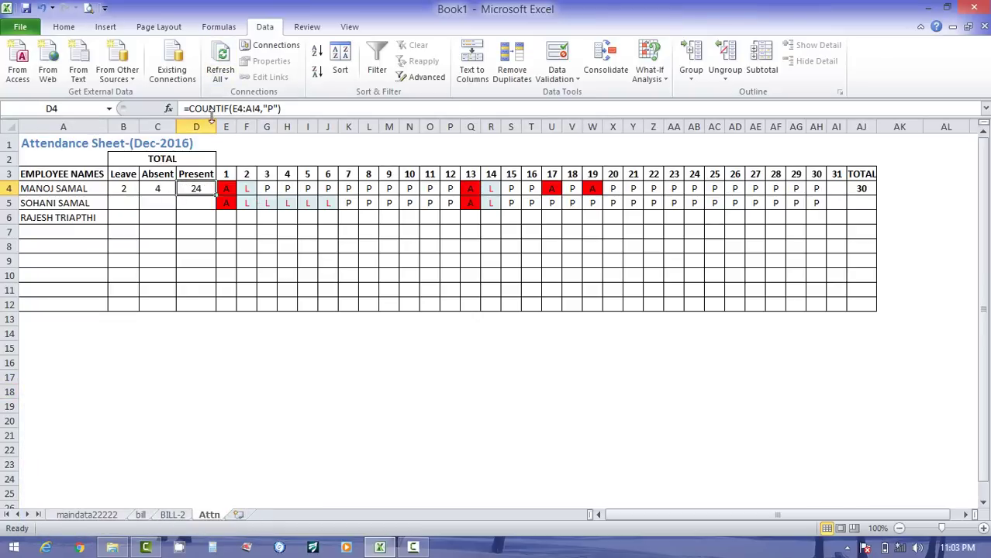
{"action": "left_click", "coordinate": [262, 113]}
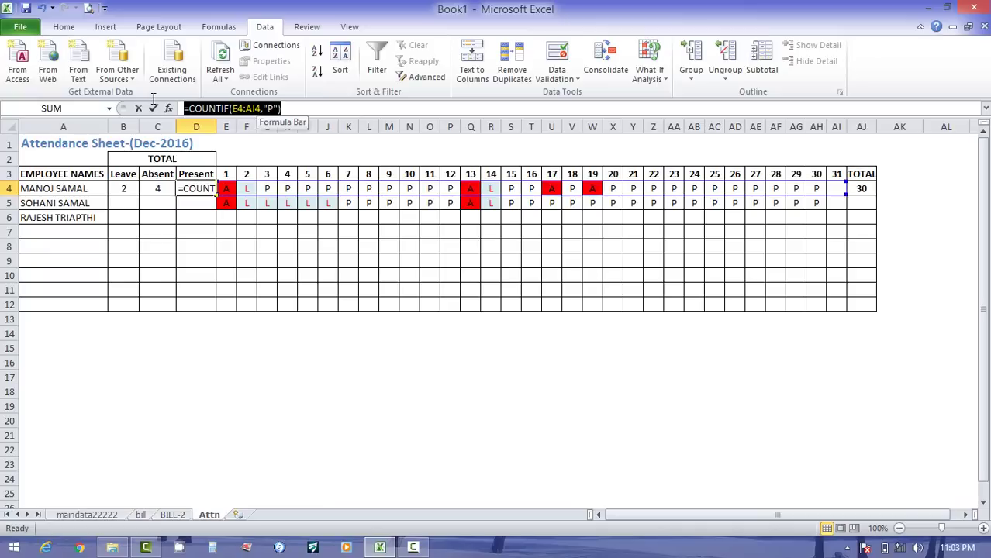
{"action": "left_click", "coordinate": [154, 108]}
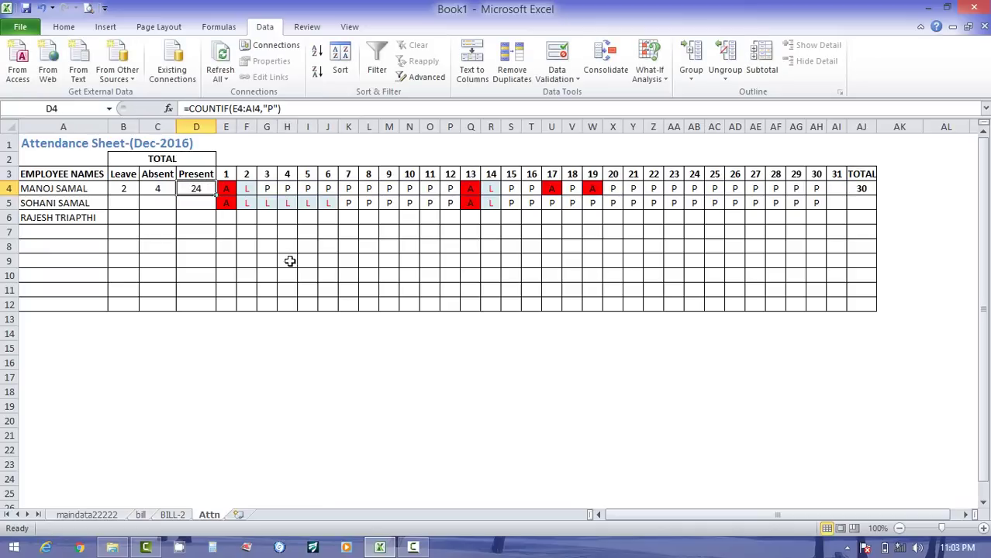
- Change the first employee's attendance mark for day 13 in Q4 to p
{"action": "left_click", "coordinate": [348, 189]}
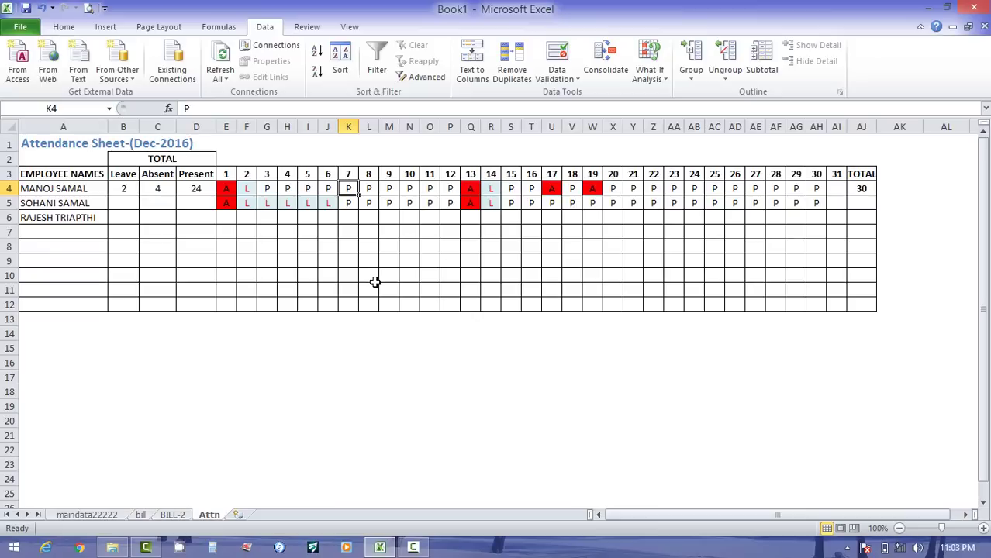
{"action": "key", "text": "Right"}
{"action": "key", "text": "Right"}
{"action": "key", "text": "Right"}
{"action": "key", "text": "Right"}
{"action": "key", "text": "Right"}
{"action": "key", "text": "Right"}
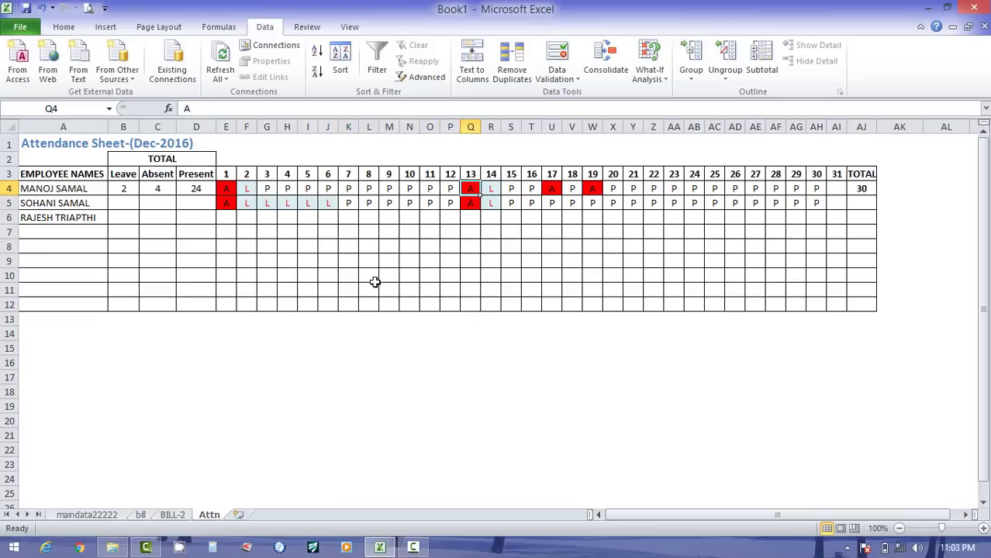
{"action": "type", "text": "p"}
{"action": "key", "text": "Return"}
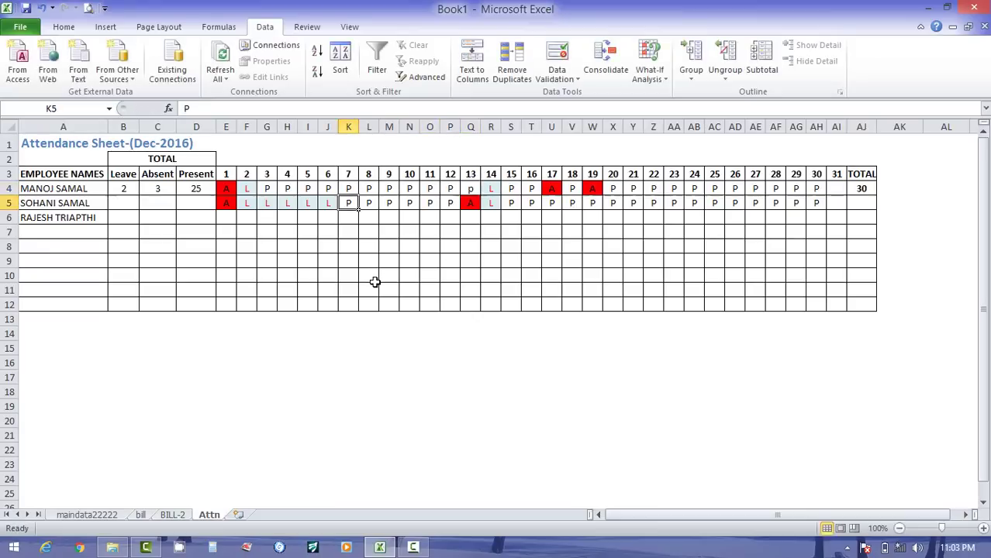
- Review the Present, Absent and Leave totals in the first employee's row
{"action": "left_click", "coordinate": [137, 187]}
{"action": "left_click", "coordinate": [186, 201]}
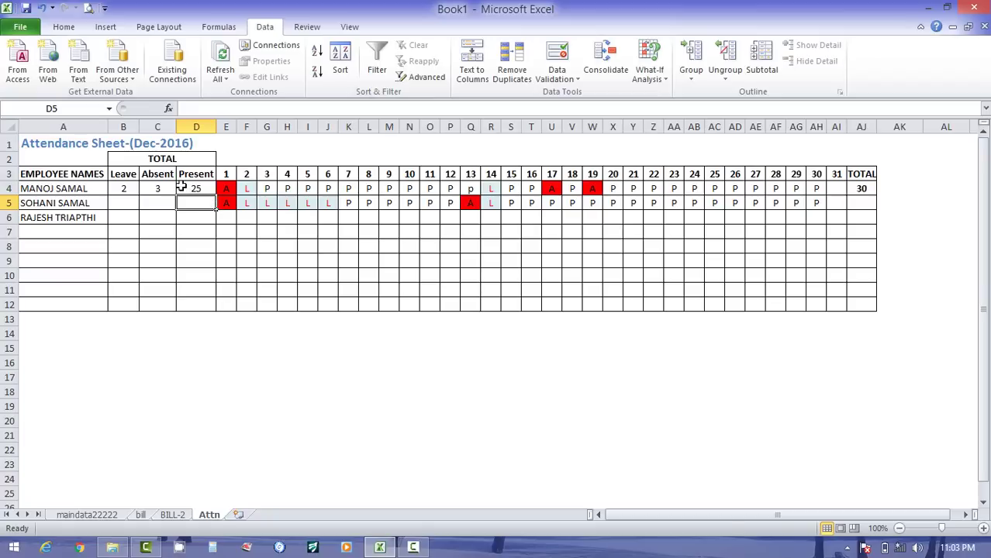
{"action": "left_click", "coordinate": [184, 189]}
{"action": "left_click", "coordinate": [149, 179]}
{"action": "left_click", "coordinate": [121, 190]}
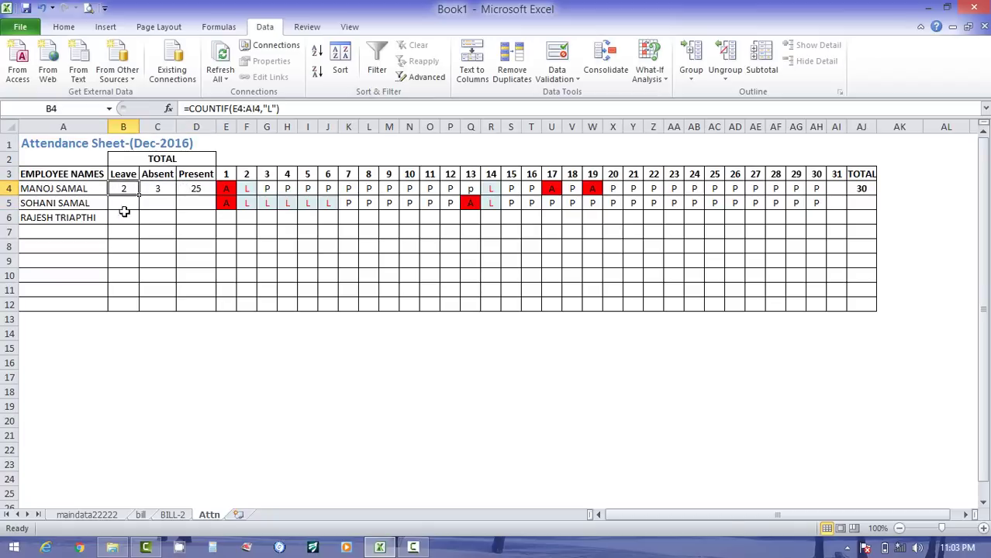
- Total the bill amounts G9:G17 with a SUM formula in G18 on the BILL-2 sheet
{"action": "left_click", "coordinate": [173, 515]}
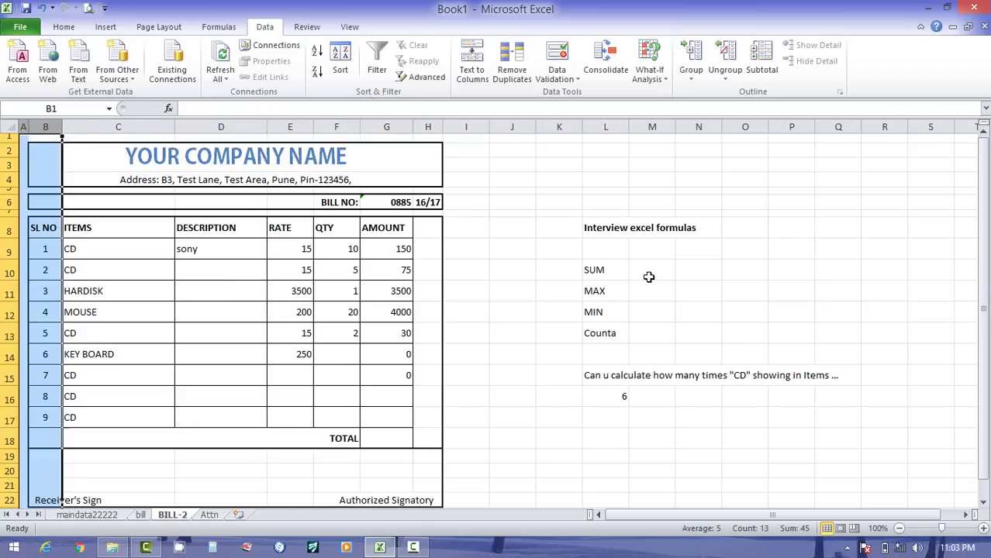
{"action": "left_click", "coordinate": [371, 439]}
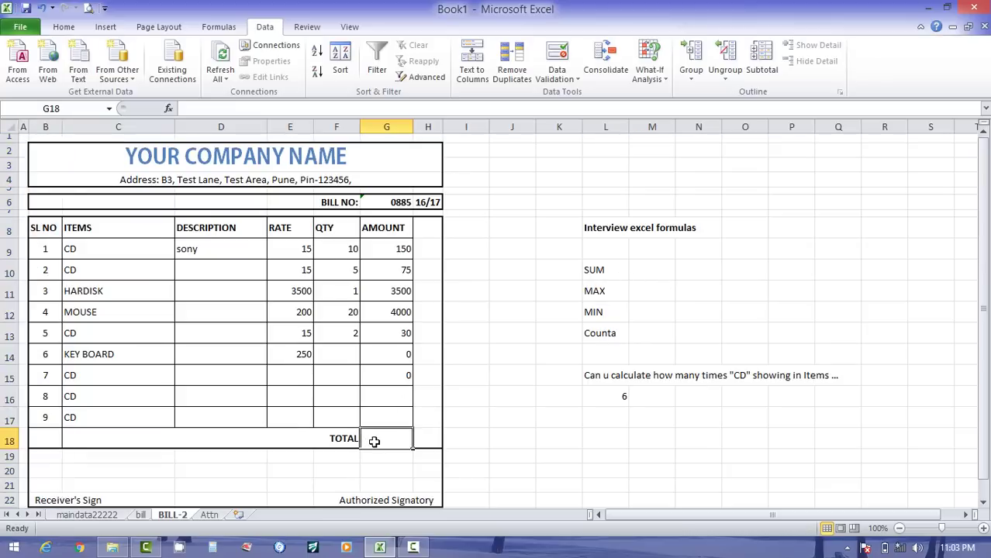
{"action": "type", "text": "=sum"}
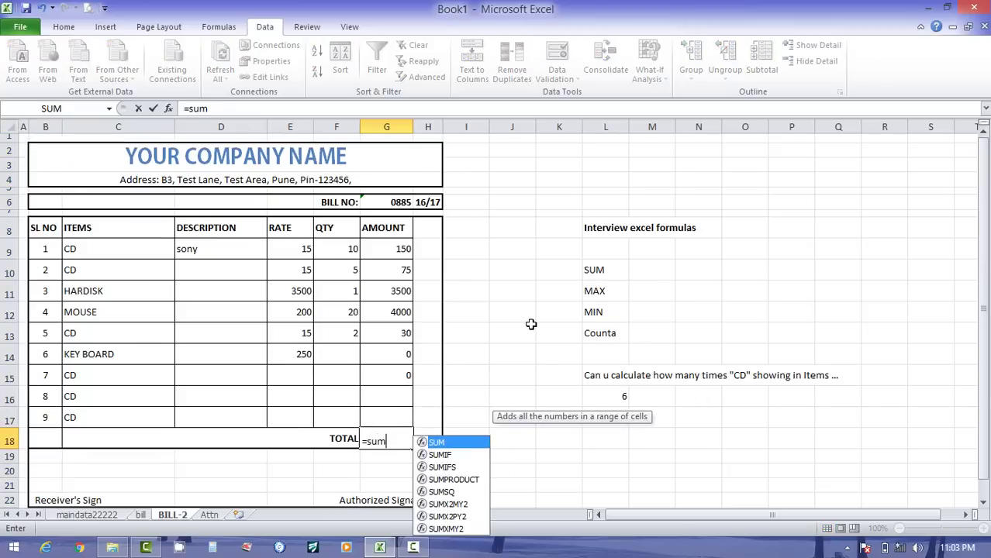
{"action": "key", "text": "Tab"}
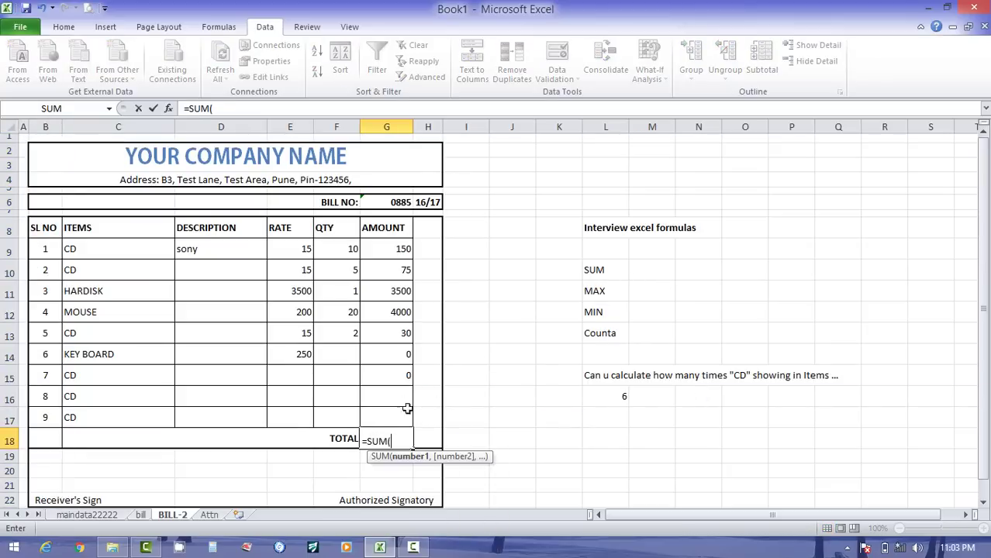
{"action": "left_click_drag", "start_coordinate": [386, 419], "coordinate": [402, 241]}
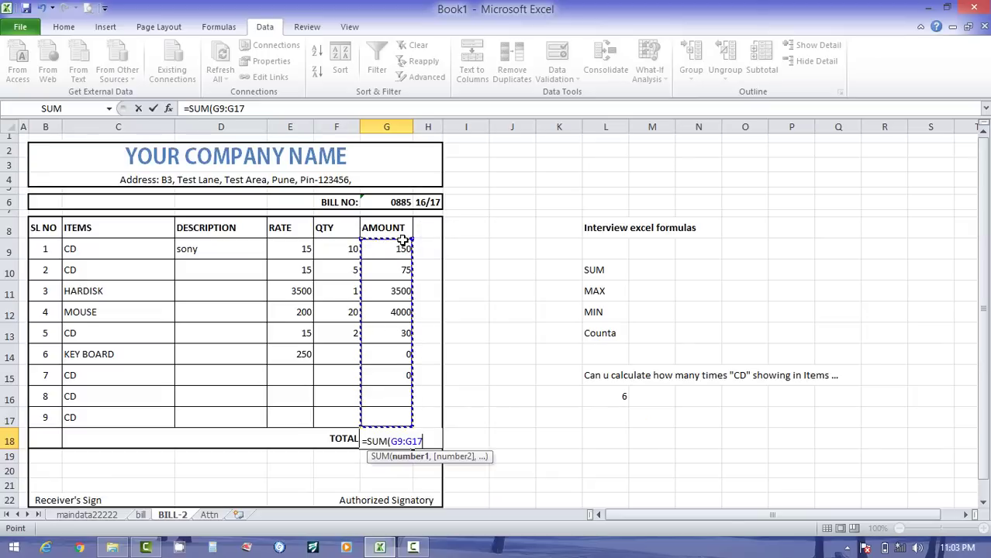
{"action": "key", "text": "Return"}
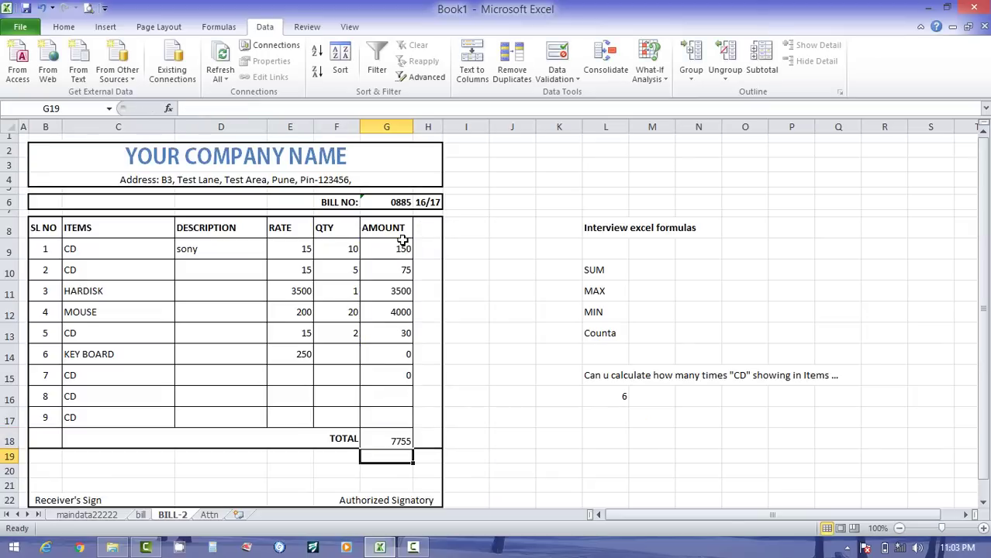
- Insert an AutoSum in J16 that adds the amounts in G9:G17
{"action": "left_click", "coordinate": [501, 405]}
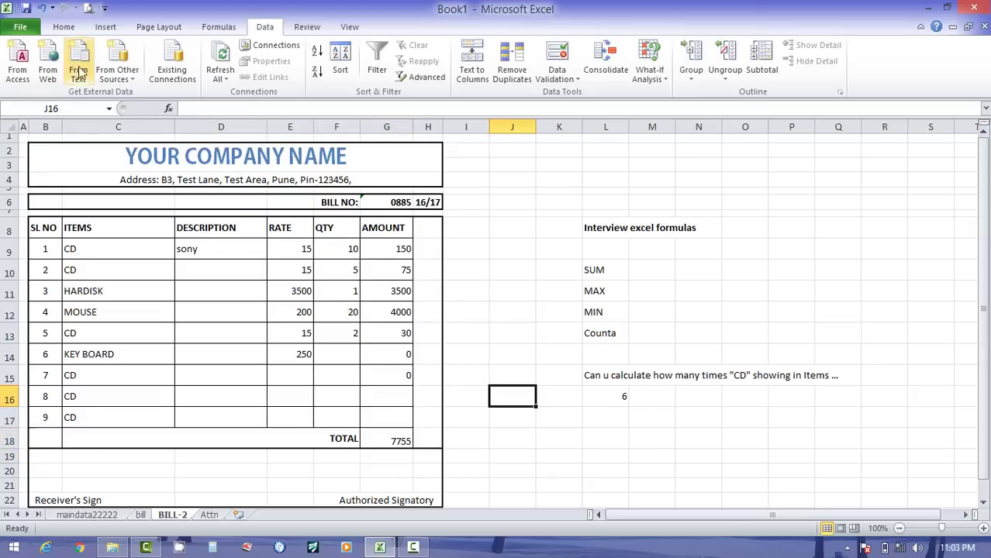
{"action": "left_click", "coordinate": [78, 27]}
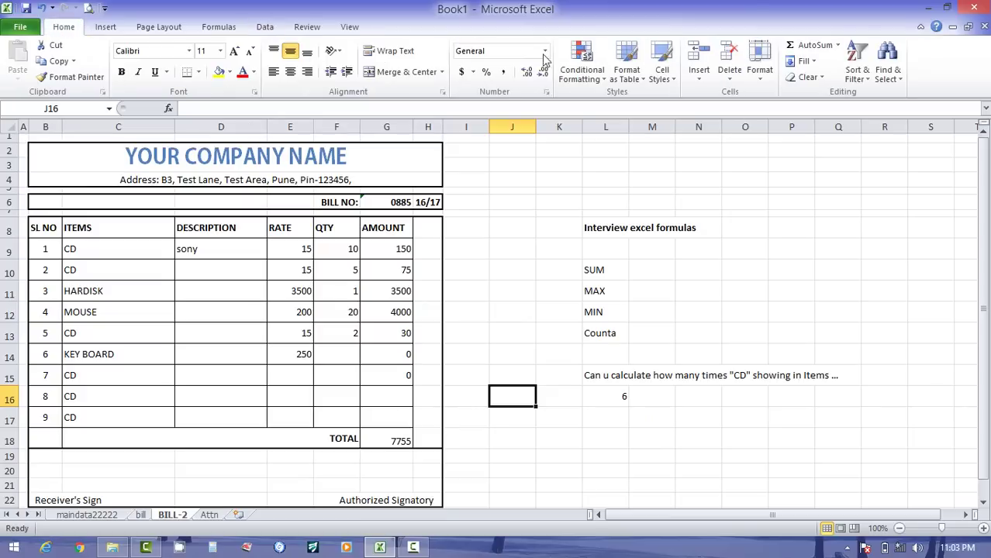
{"action": "left_click", "coordinate": [820, 47]}
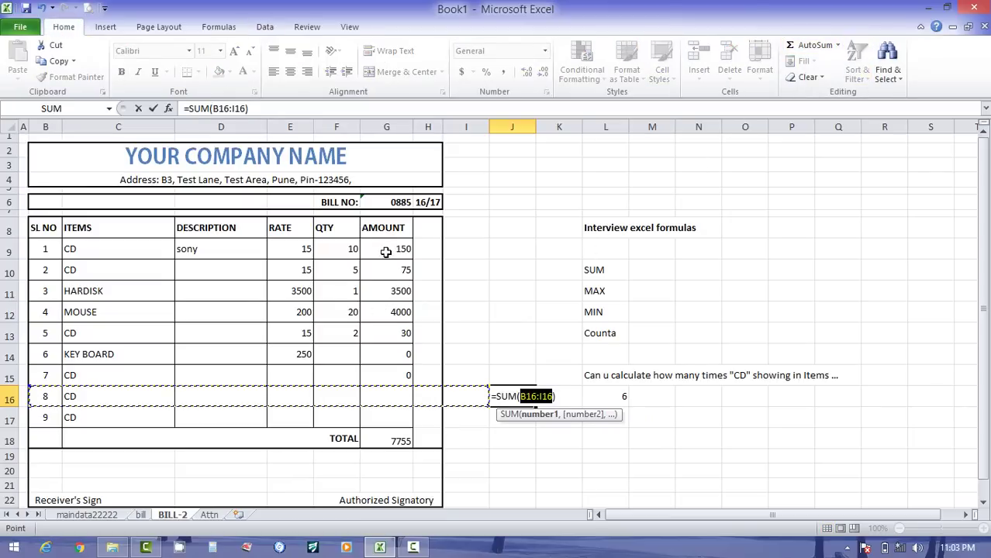
{"action": "left_click_drag", "start_coordinate": [387, 249], "coordinate": [398, 425]}
{"action": "key", "text": "Return"}
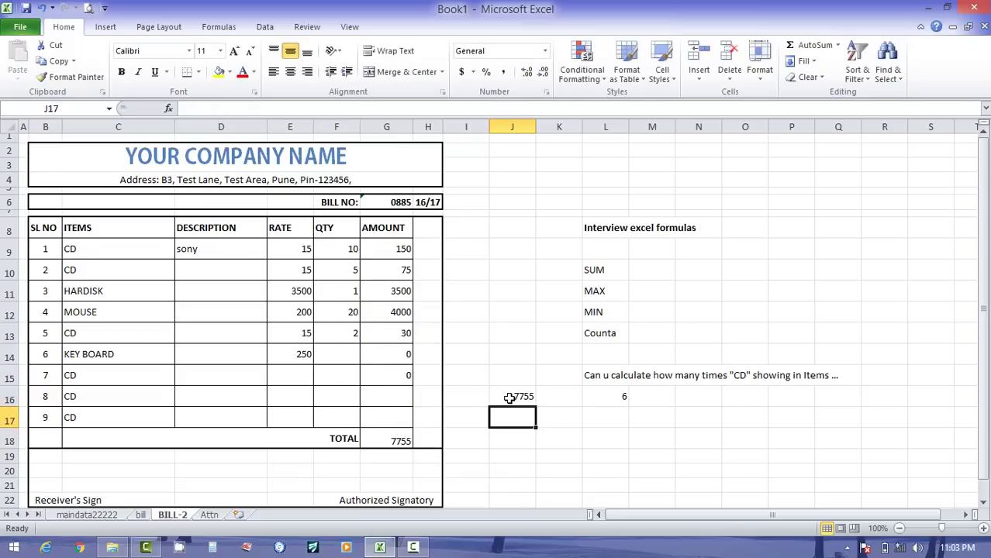
{"action": "left_click", "coordinate": [512, 397]}
{"action": "left_click", "coordinate": [622, 401]}
{"action": "left_click", "coordinate": [612, 419]}
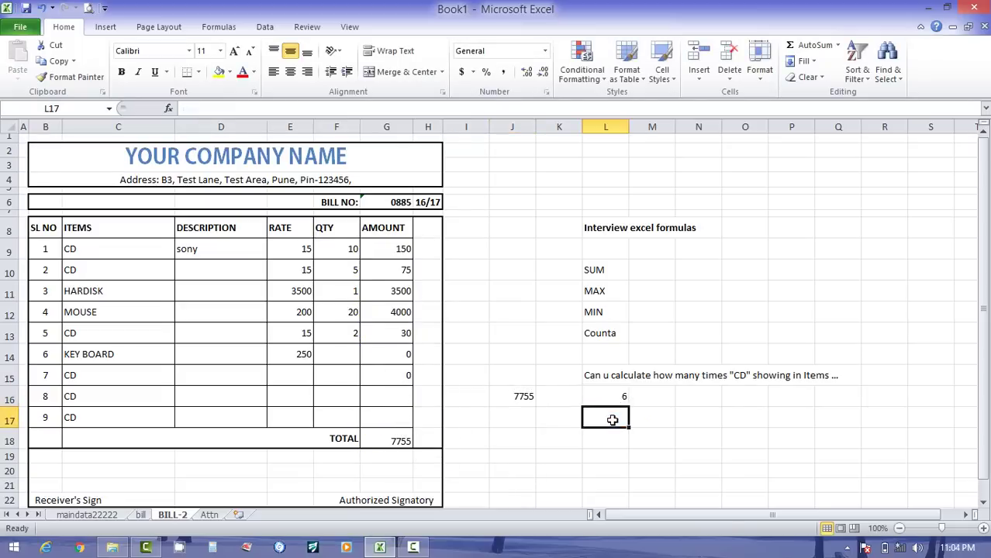
{"action": "left_click_drag", "start_coordinate": [354, 248], "coordinate": [342, 357]}
{"action": "left_click", "coordinate": [609, 400]}
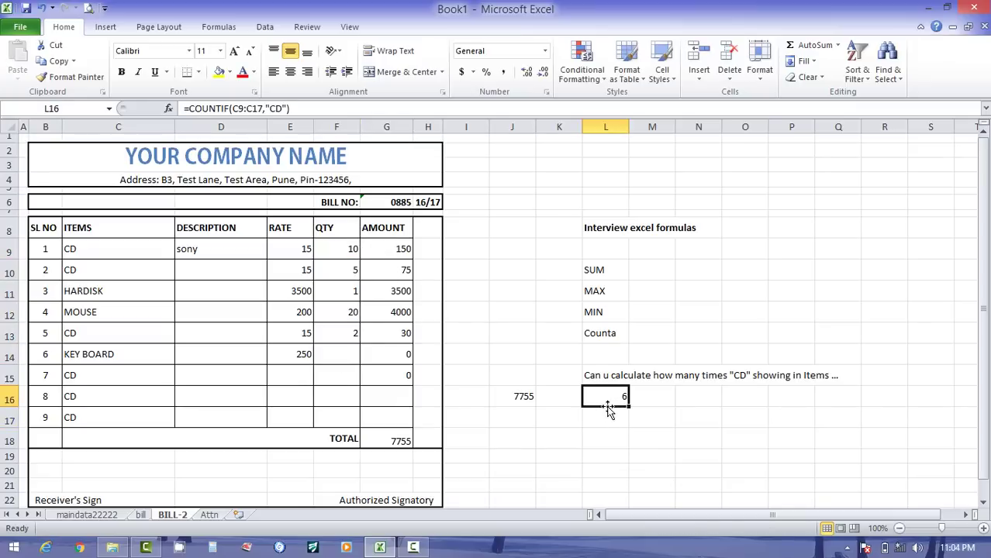
{"action": "left_click", "coordinate": [610, 414]}
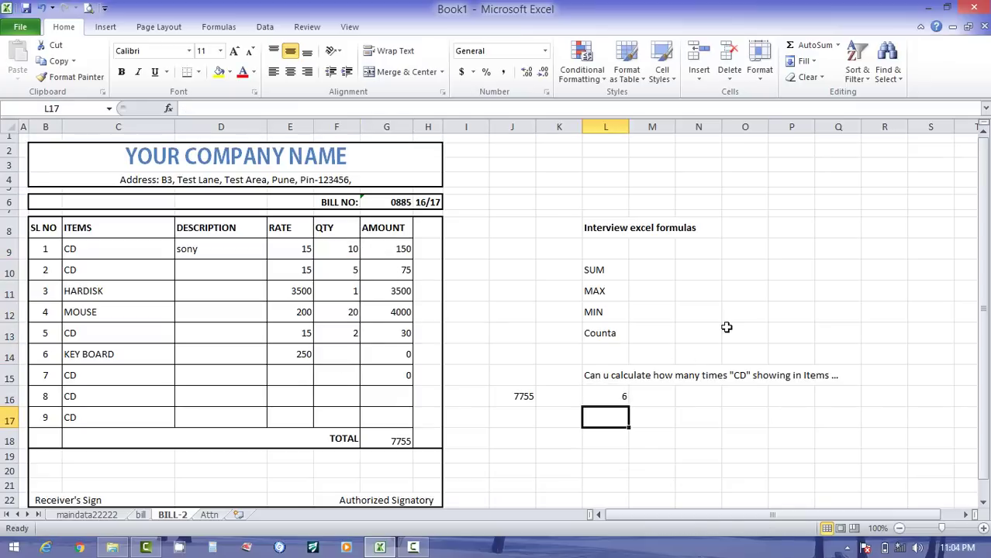
- Enter a MIN formula in M12 over the quantities F9:F15 and compare its result with the hard disk quantity
{"action": "left_click", "coordinate": [660, 310]}
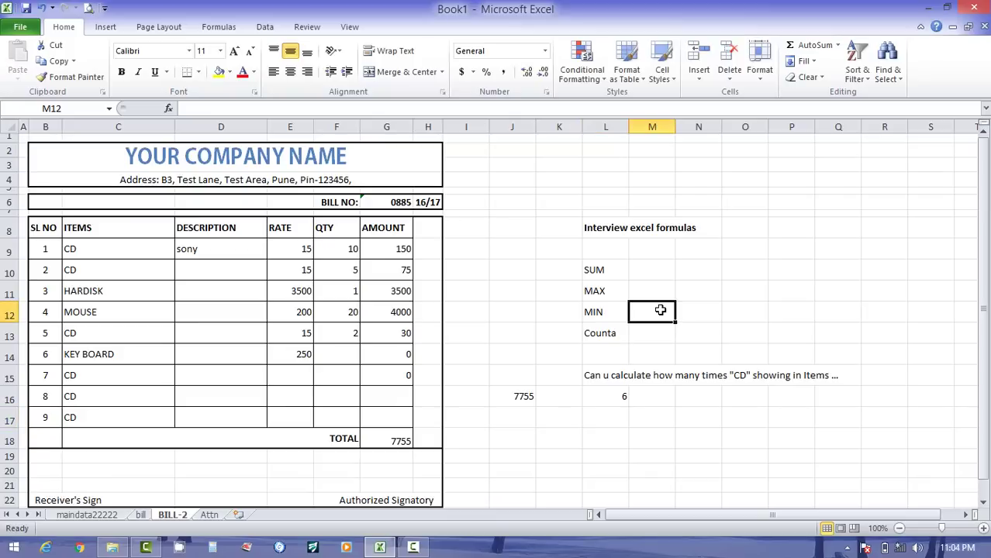
{"action": "type", "text": "=min"}
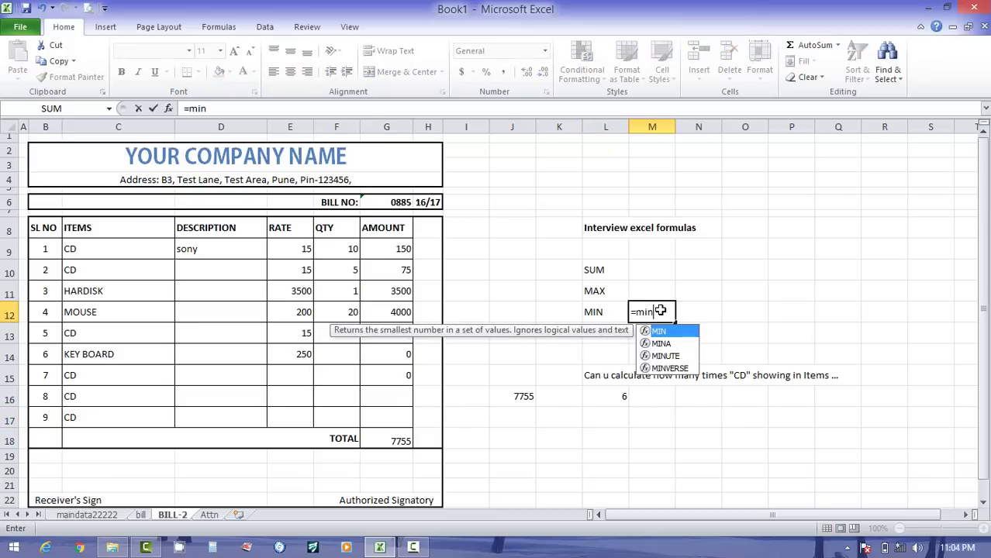
{"action": "key", "text": "Tab"}
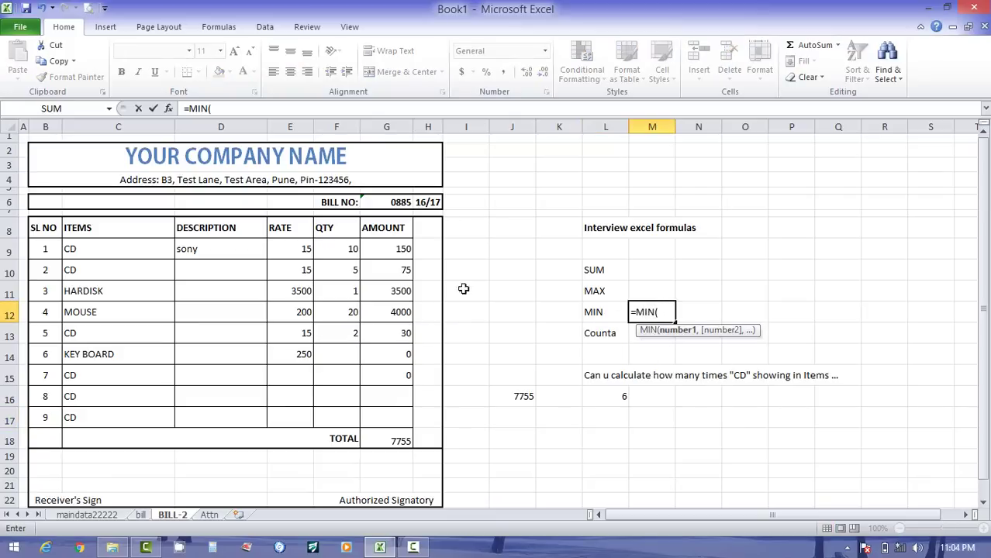
{"action": "left_click", "coordinate": [349, 248]}
{"action": "left_click_drag", "start_coordinate": [351, 261], "coordinate": [350, 376]}
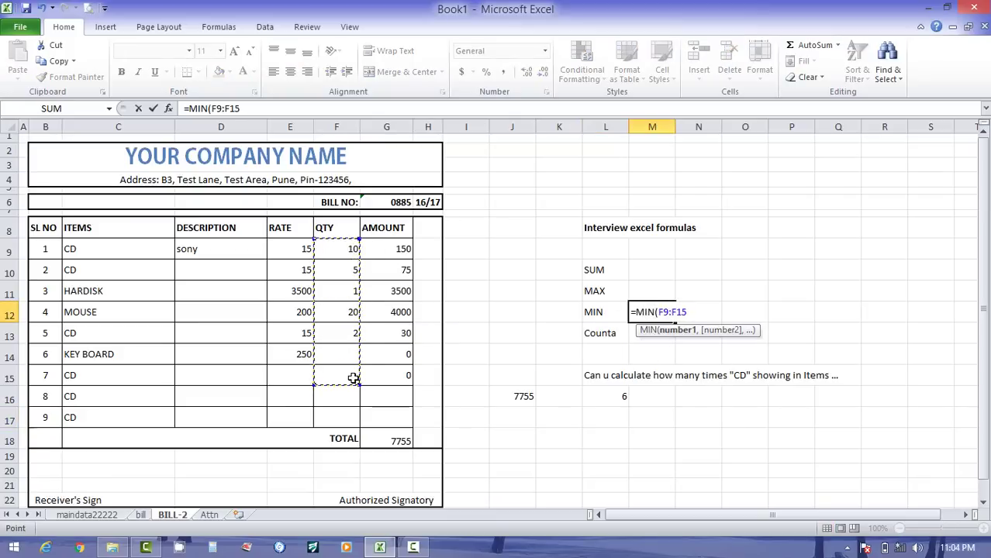
{"action": "key", "text": "Return"}
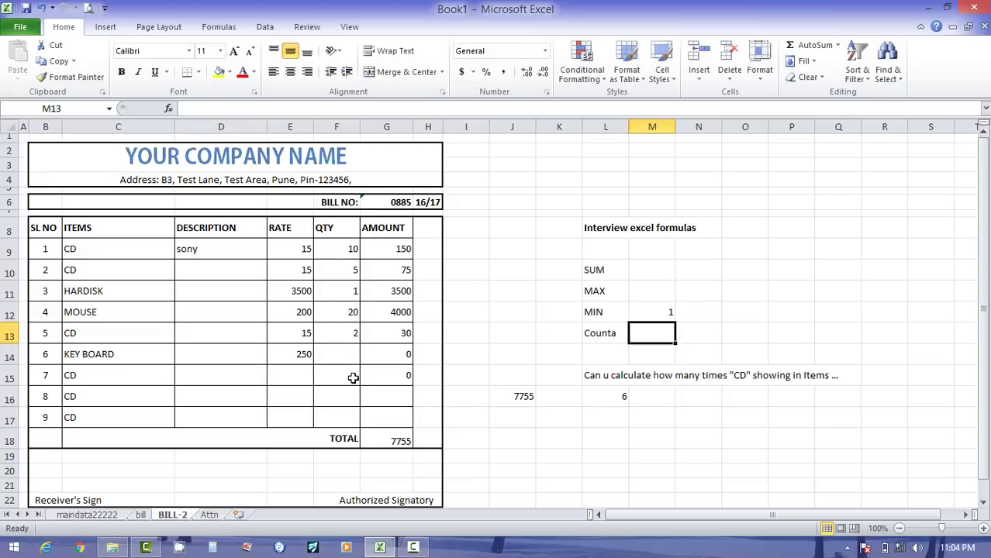
{"action": "left_click", "coordinate": [340, 289]}
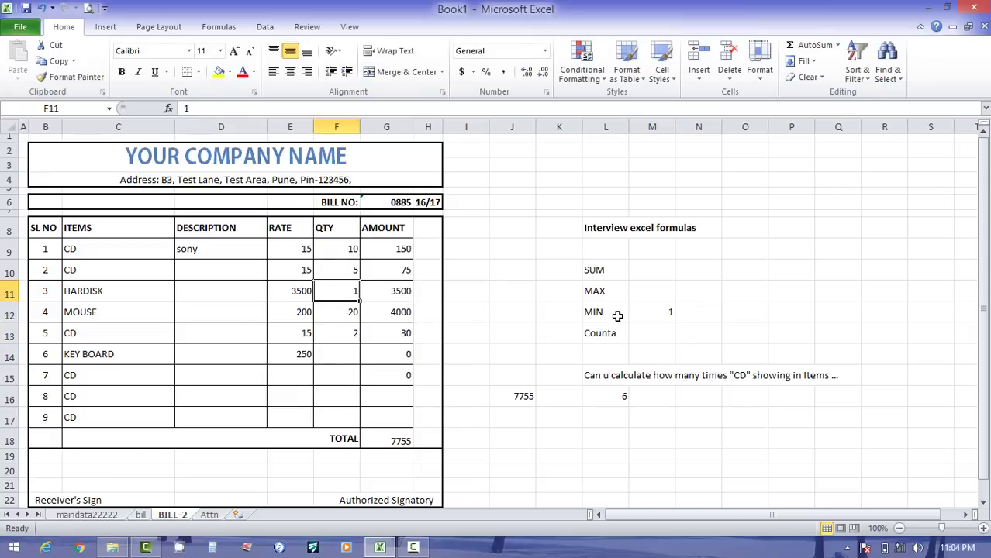
- Enter a MAX formula in M11 over the quantities F9:F16
{"action": "left_click", "coordinate": [648, 294]}
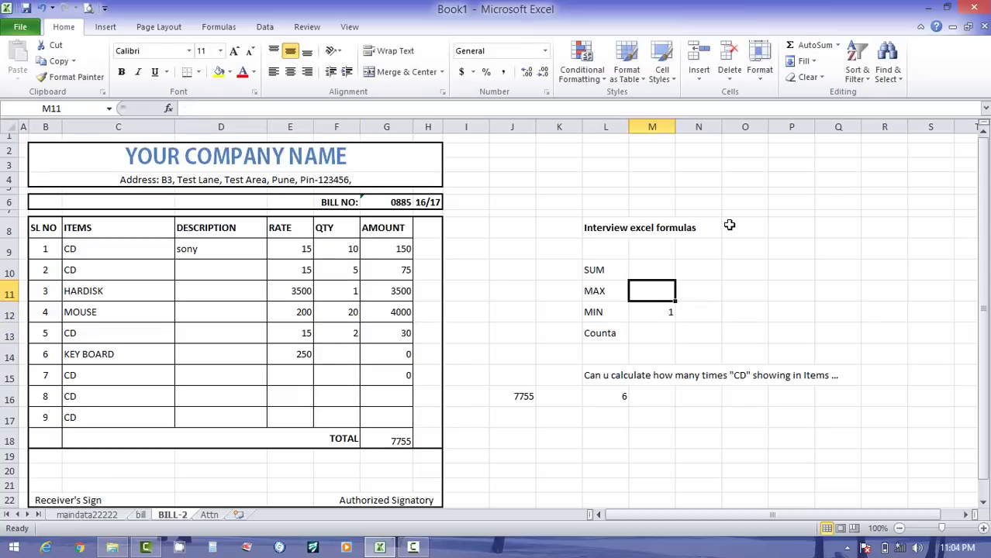
{"action": "type", "text": "=ma"}
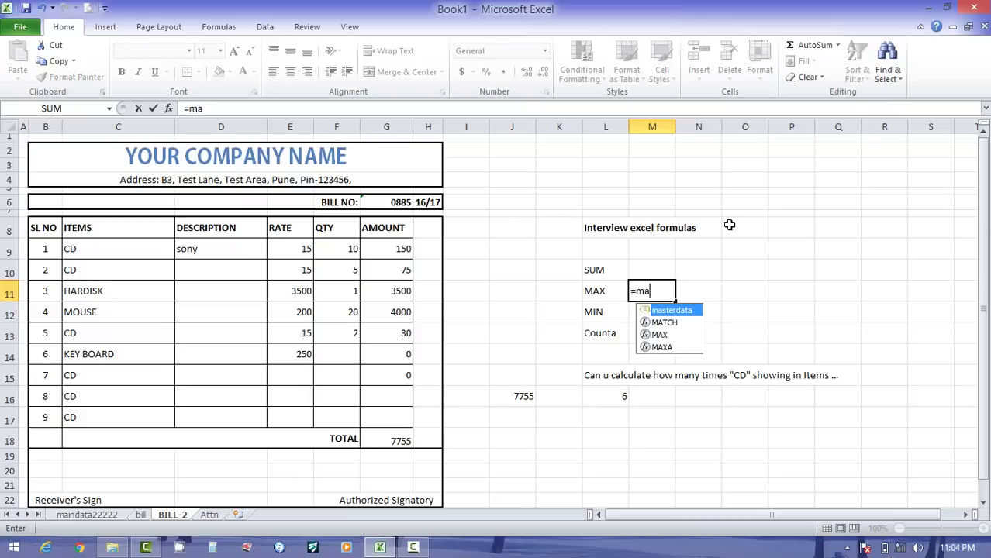
{"action": "type", "text": "x"}
{"action": "key", "text": "Tab"}
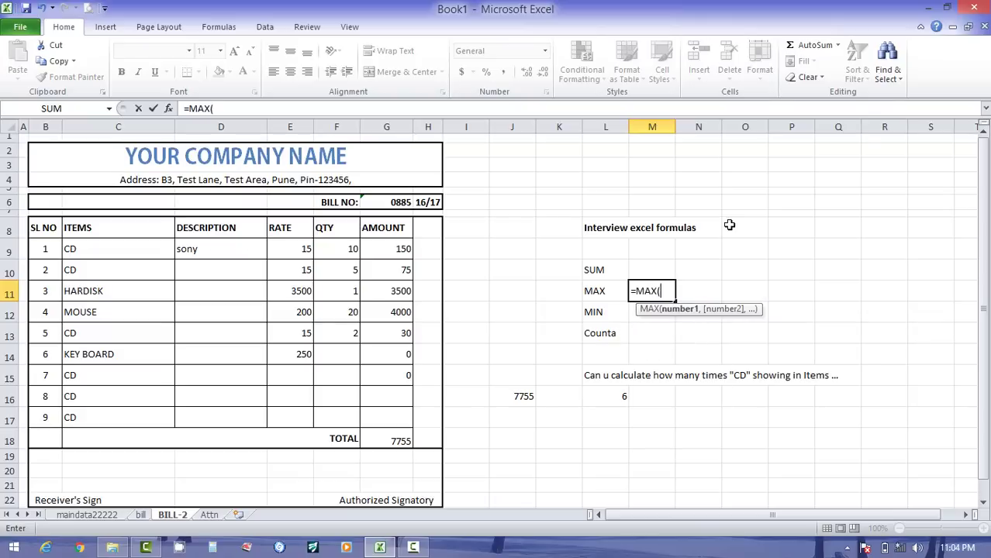
{"action": "left_click_drag", "start_coordinate": [345, 247], "coordinate": [345, 396]}
{"action": "key", "text": "Return"}
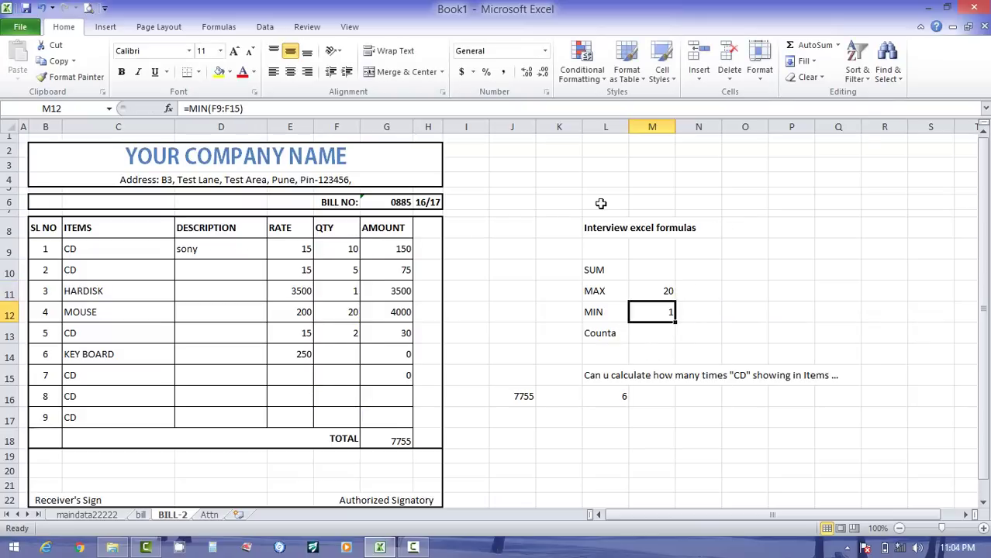
- Enter a SUM formula in M10 that adds the quantities F9:F15
{"action": "left_click", "coordinate": [639, 272]}
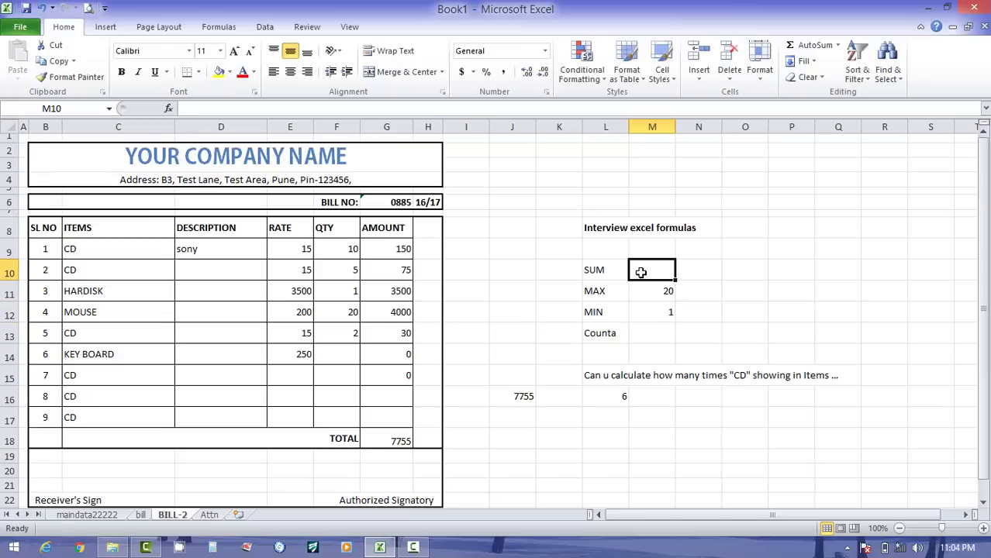
{"action": "type", "text": "=SUM("}
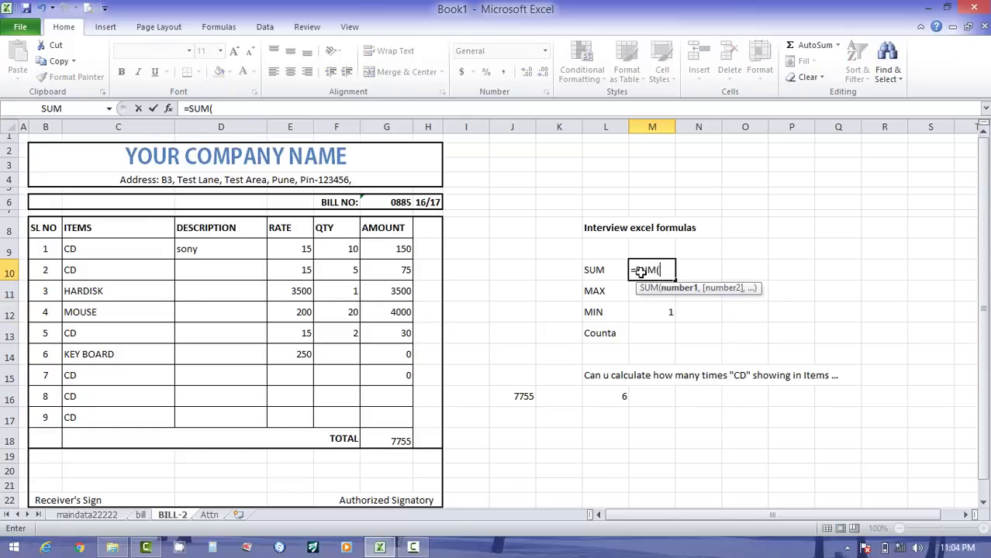
{"action": "left_click_drag", "start_coordinate": [342, 250], "coordinate": [352, 373]}
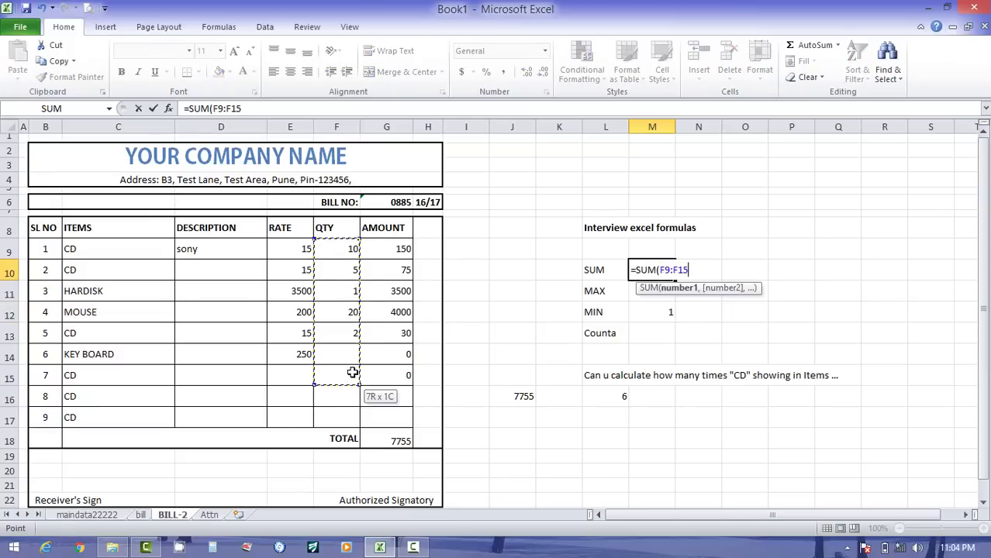
{"action": "key", "text": "Return"}
{"action": "type", "text": "\\"}
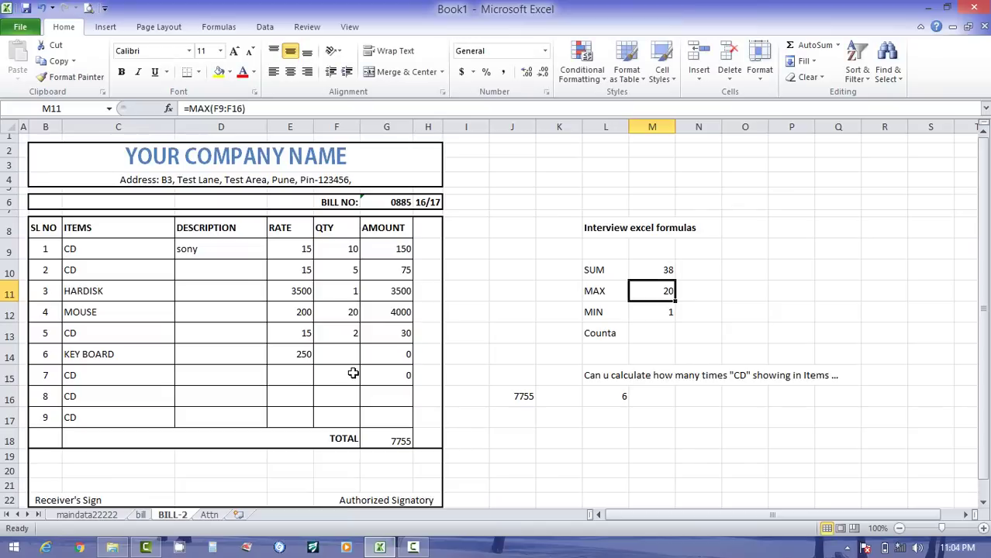
- Enter a COUNTA formula in M13 over the quantities F9:F15 and check it against the filled quantity cells
{"action": "key", "text": "Down"}
{"action": "key", "text": "Down"}
{"action": "type", "text": "=coun"}
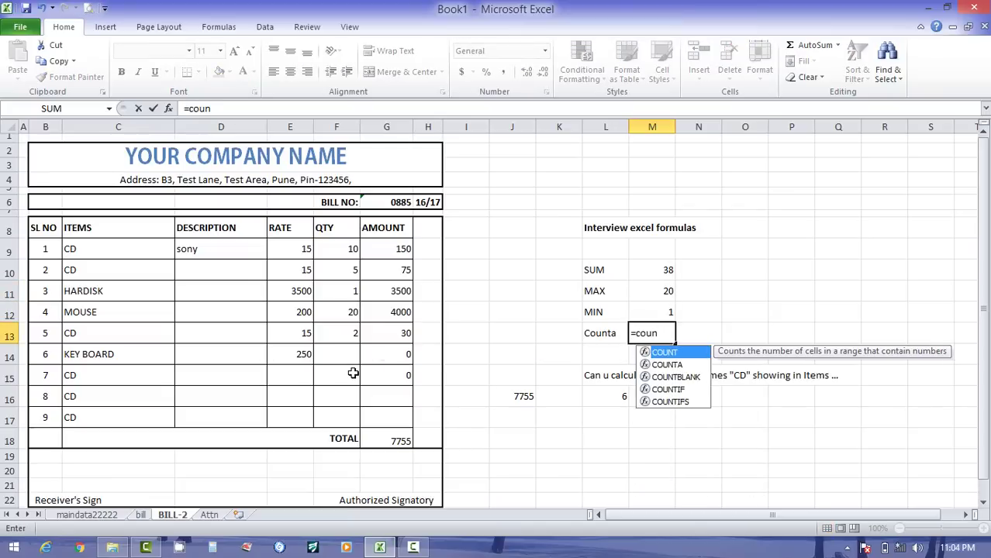
{"action": "type", "text": "ta"}
{"action": "key", "text": "Tab"}
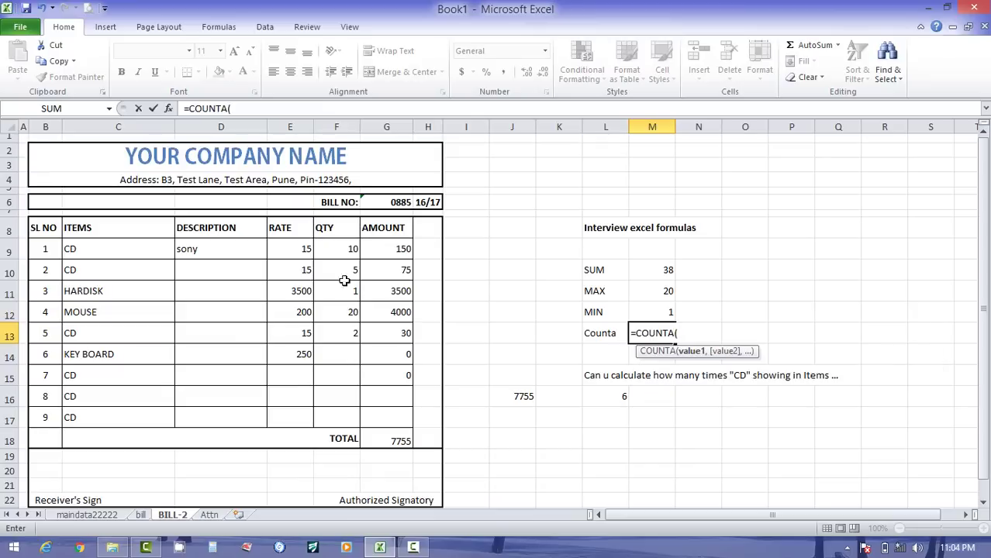
{"action": "left_click_drag", "start_coordinate": [342, 244], "coordinate": [346, 374]}
{"action": "key", "text": "Return"}
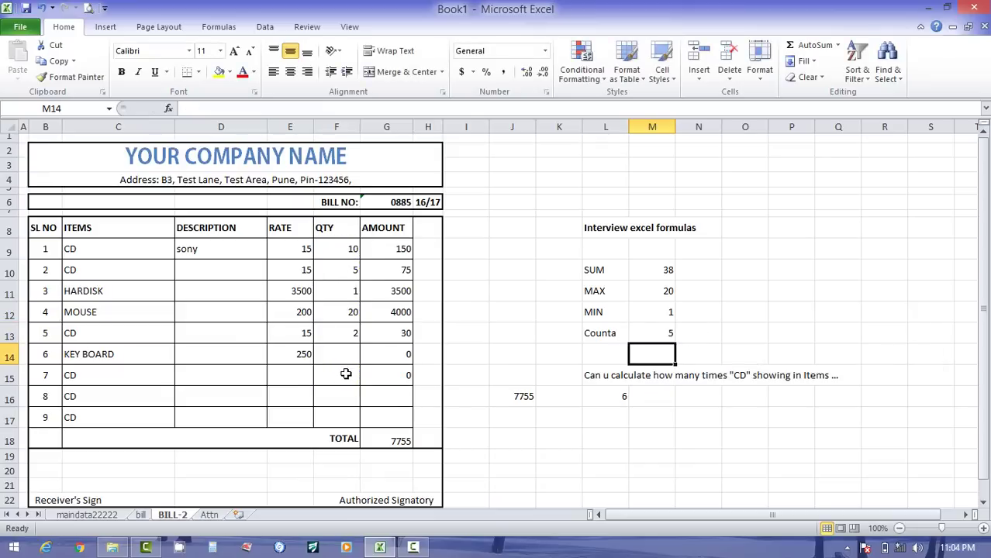
{"action": "left_click_drag", "start_coordinate": [349, 332], "coordinate": [352, 265]}
- Set the keyboard quantity in F14 to 5
{"action": "left_click", "coordinate": [347, 362]}
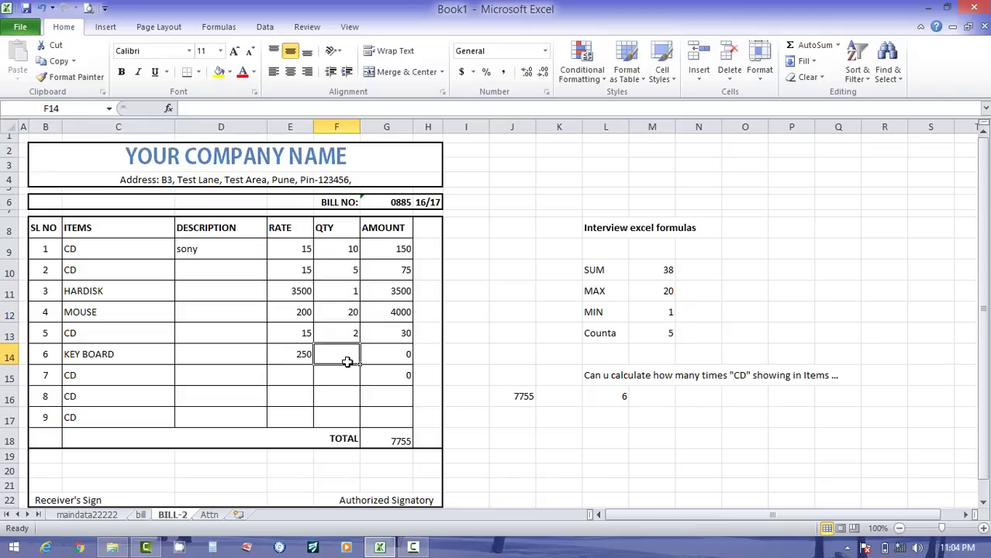
{"action": "type", "text": "5"}
{"action": "key", "text": "Return"}
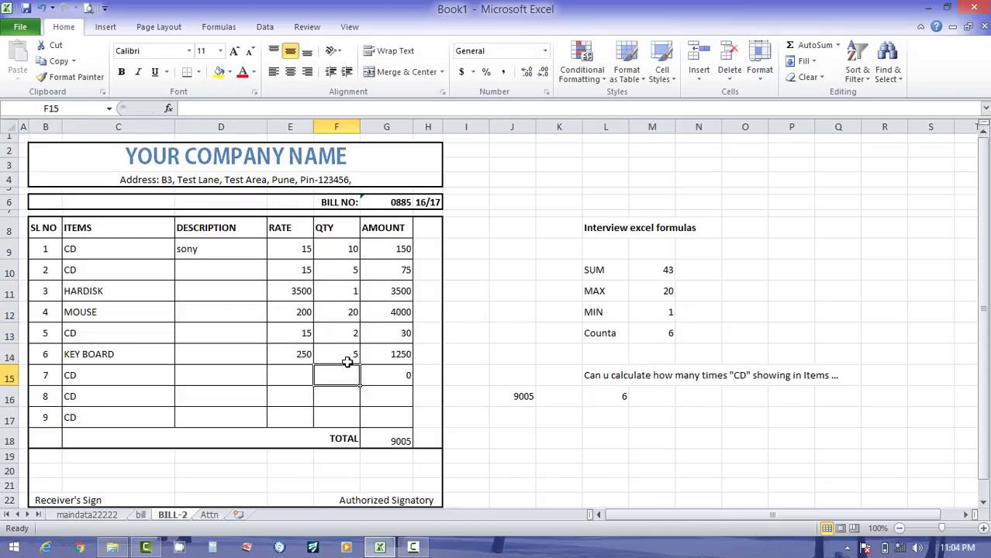
- Set the keyboard quantity in F14 to 0 and review the SUM, MAX, MIN and Counta results in L10:M13
{"action": "left_click", "coordinate": [347, 295]}
{"action": "left_click", "coordinate": [351, 359]}
{"action": "type", "text": "0"}
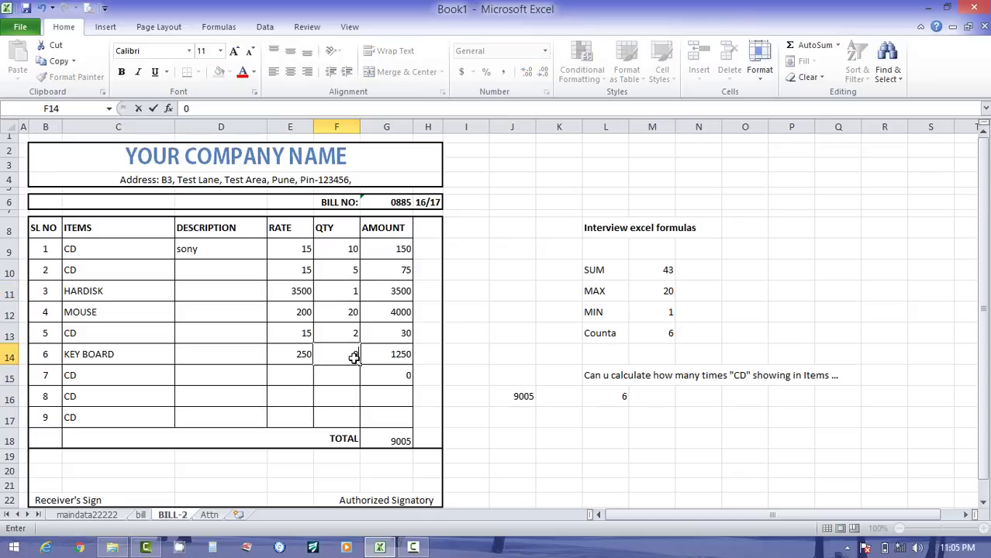
{"action": "key", "text": "Return"}
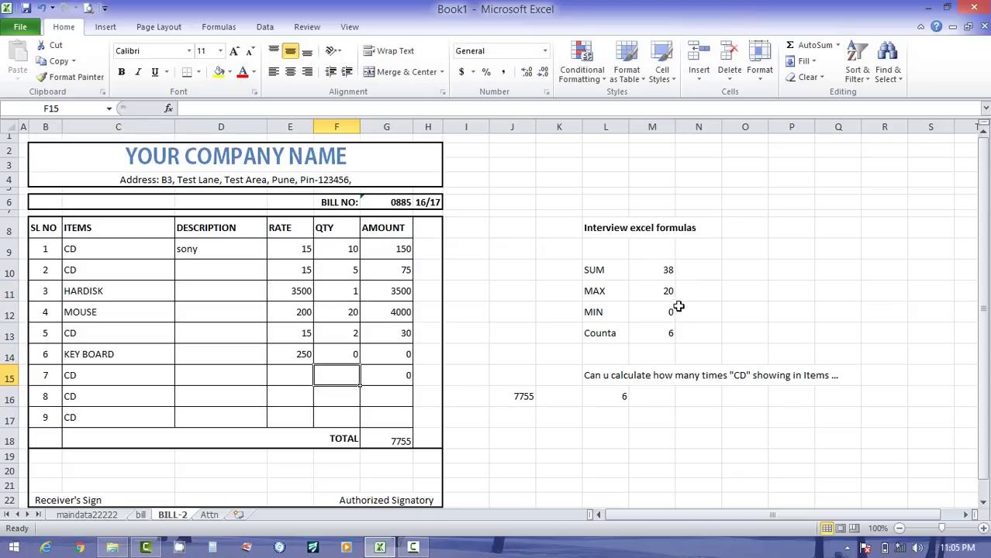
{"action": "left_click_drag", "start_coordinate": [672, 310], "coordinate": [600, 310]}
{"action": "left_click_drag", "start_coordinate": [603, 264], "coordinate": [671, 334]}
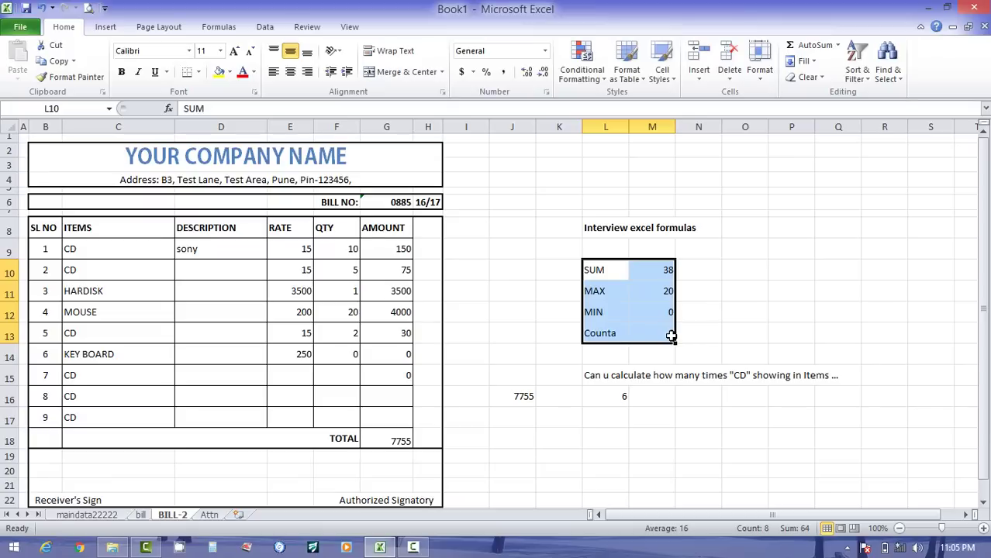
- Open the Attn sheet and select its title and TOTAL header block A1:D2
{"action": "left_click", "coordinate": [208, 516]}
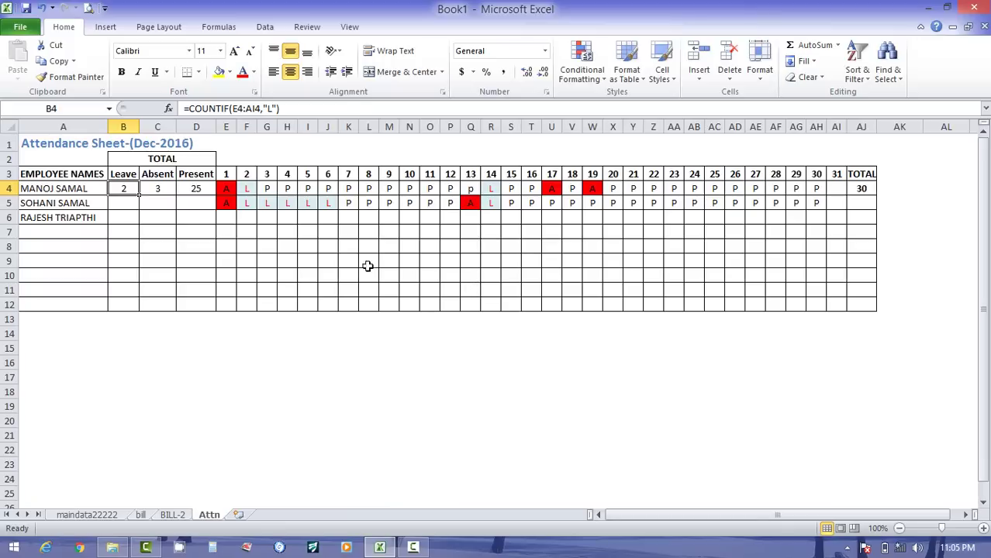
{"action": "left_click_drag", "start_coordinate": [43, 144], "coordinate": [195, 153]}
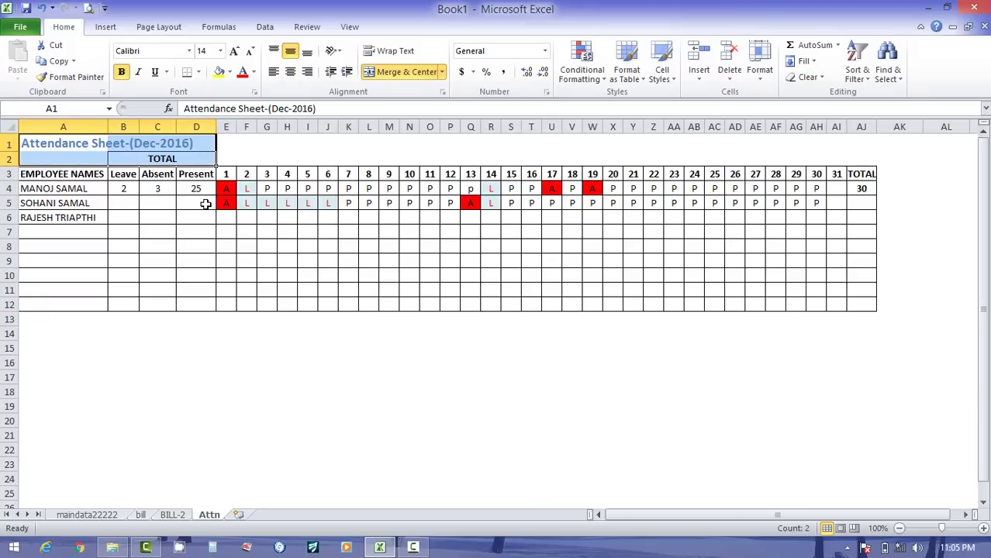